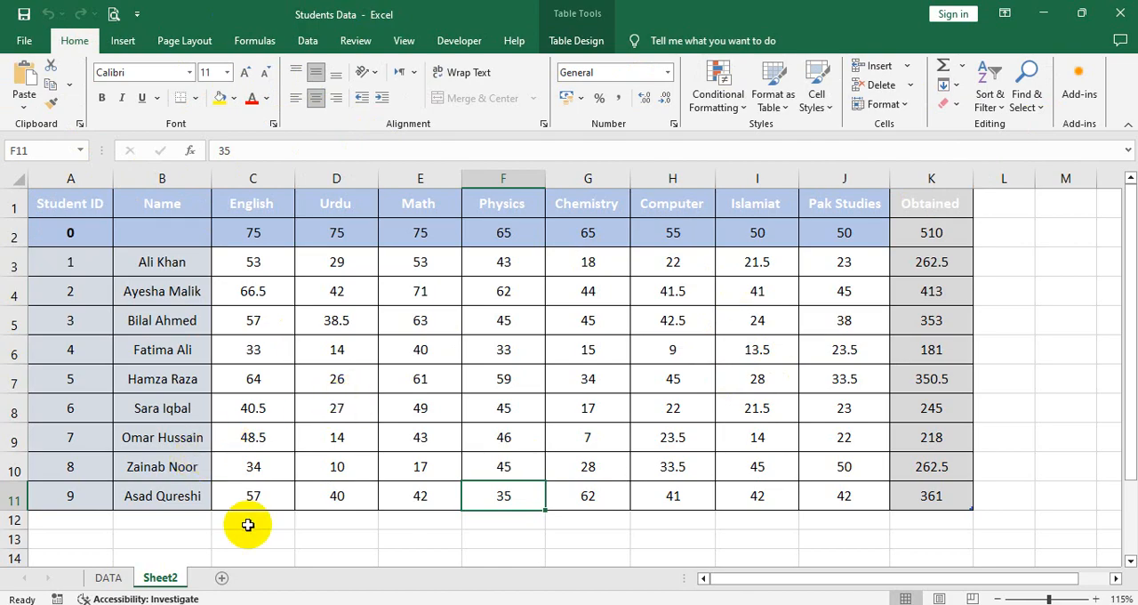
# Step: Create a PivotTable on a new worksheet from the DATA sheet's range A1:J31
pyautogui.click(124, 42)
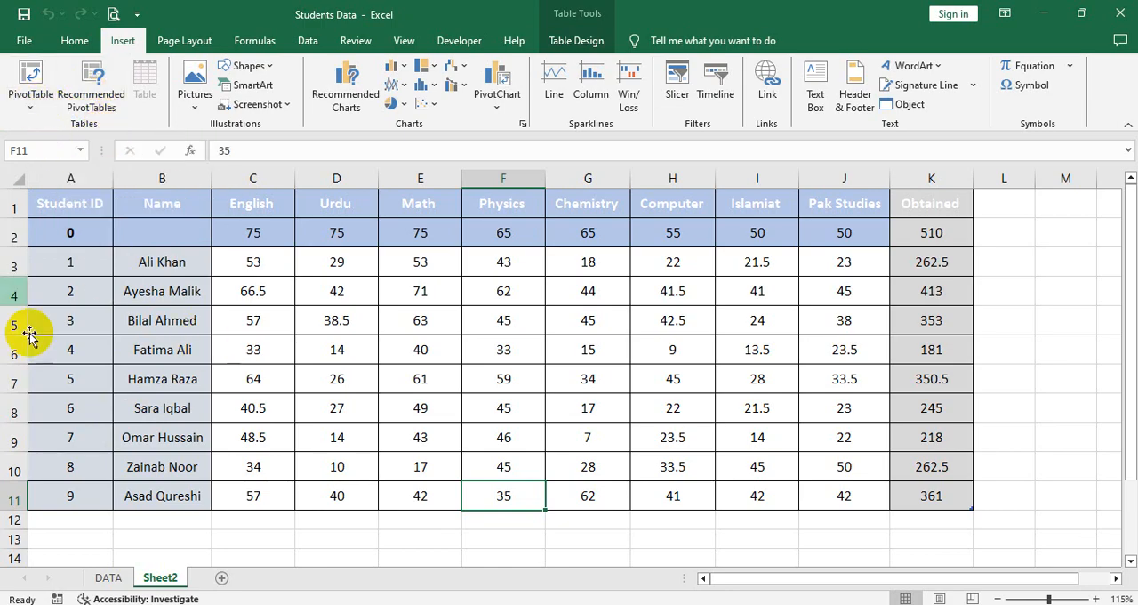
pyautogui.click(110, 578)
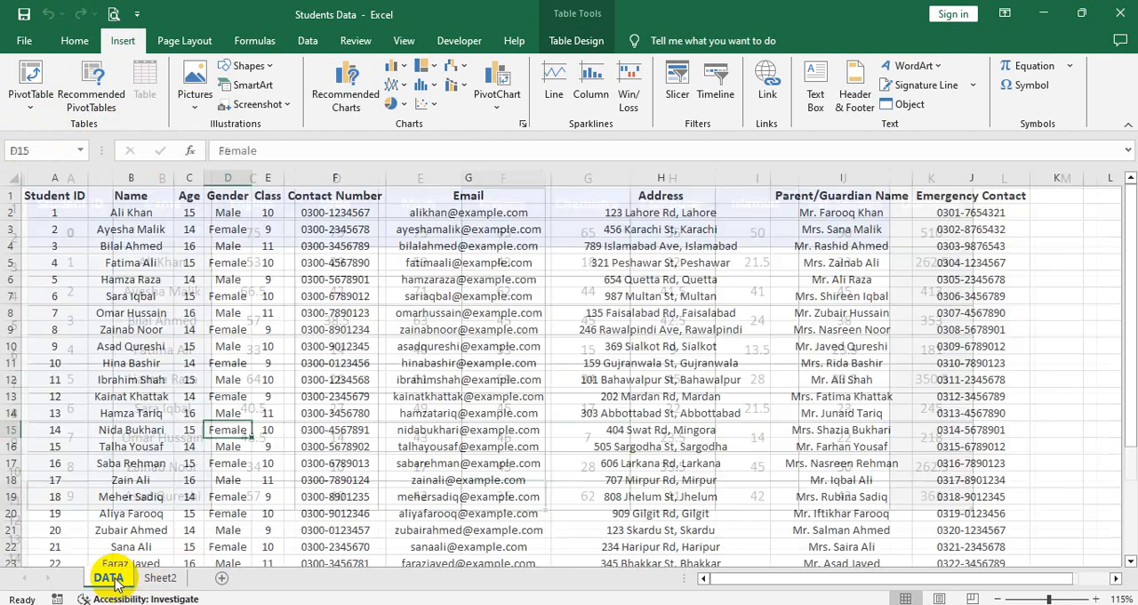
pyautogui.scroll(-5, 154, 402)
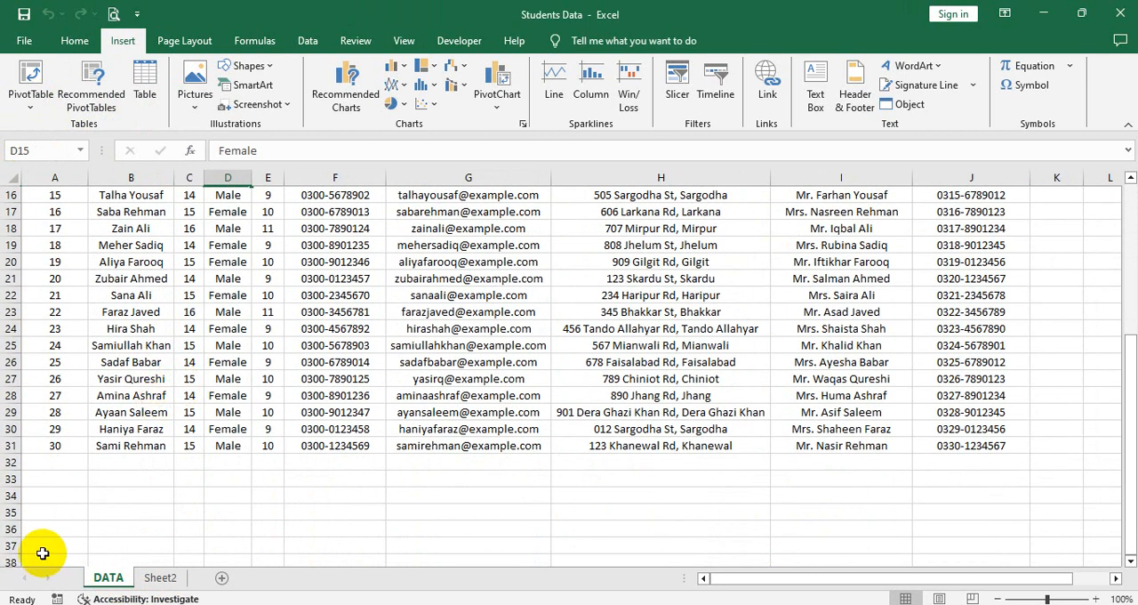
pyautogui.scroll(5, 100, 460)
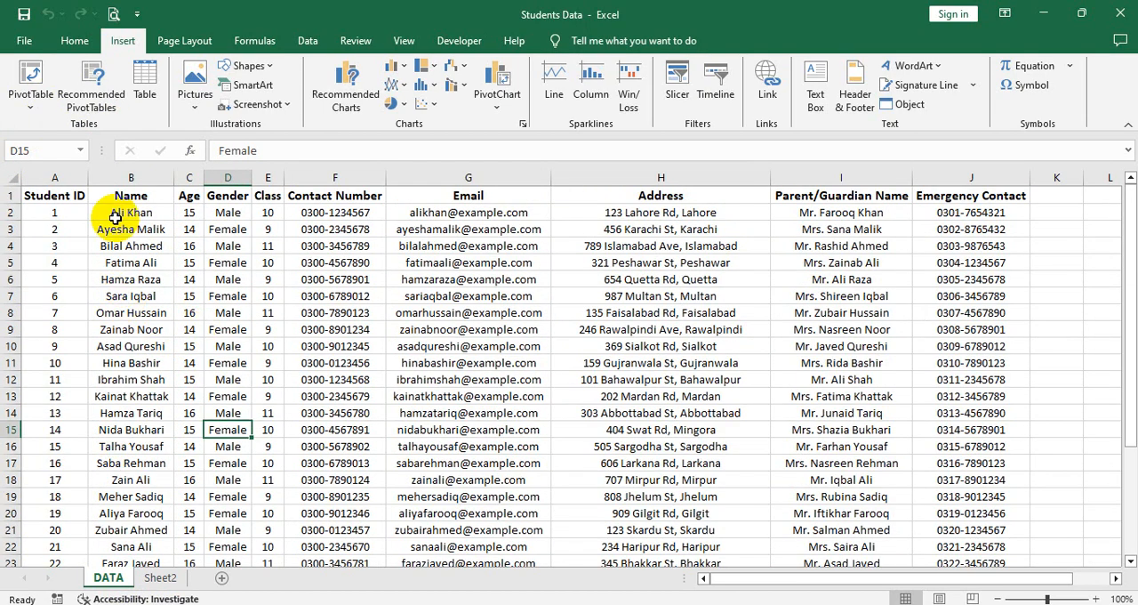
pyautogui.click(36, 79)
pyautogui.doubleClick(729, 183)
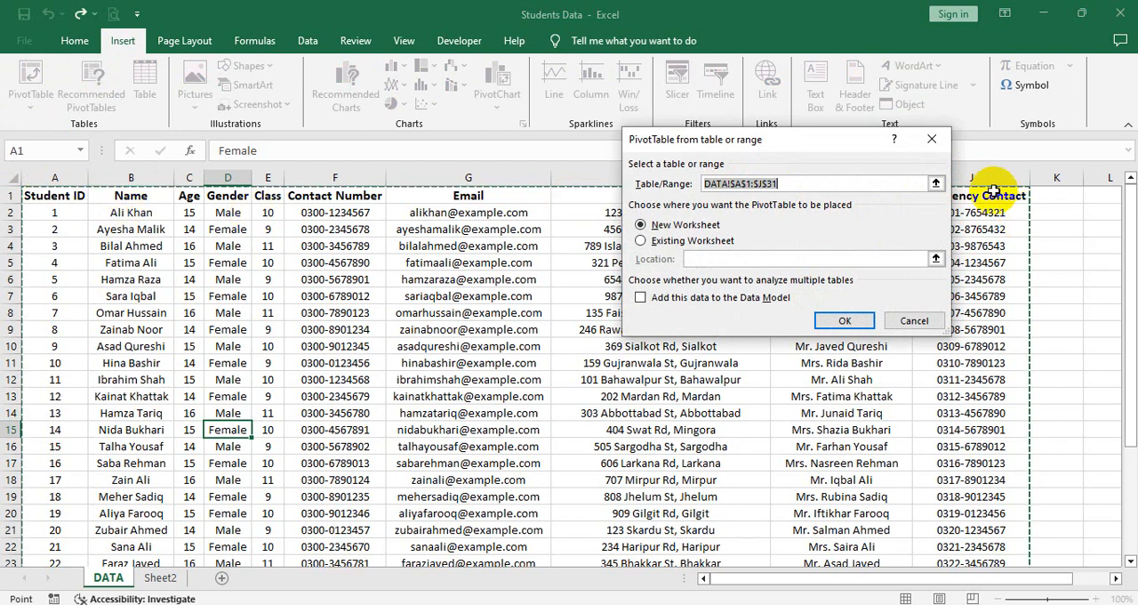
pyautogui.scroll(-5, 978, 467)
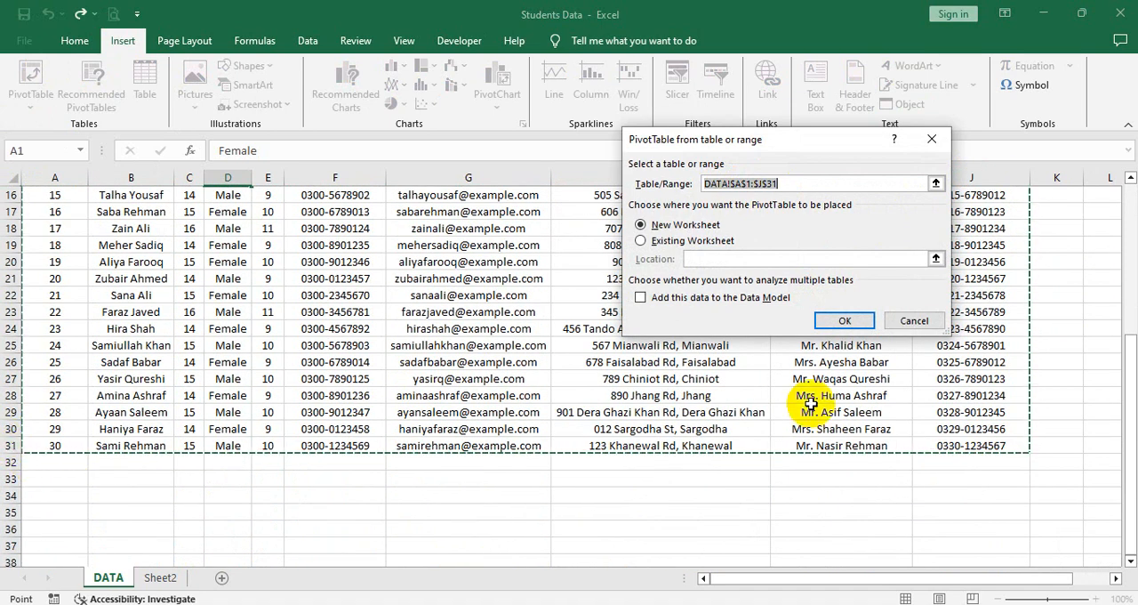
pyautogui.scroll(5, 1016, 426)
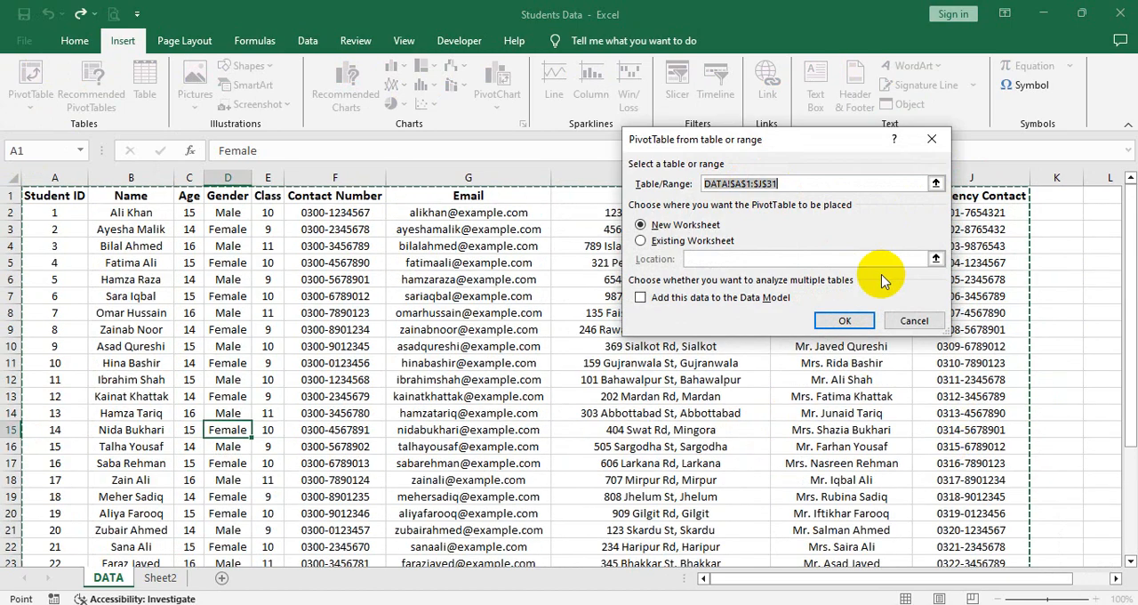
pyautogui.click(843, 321)
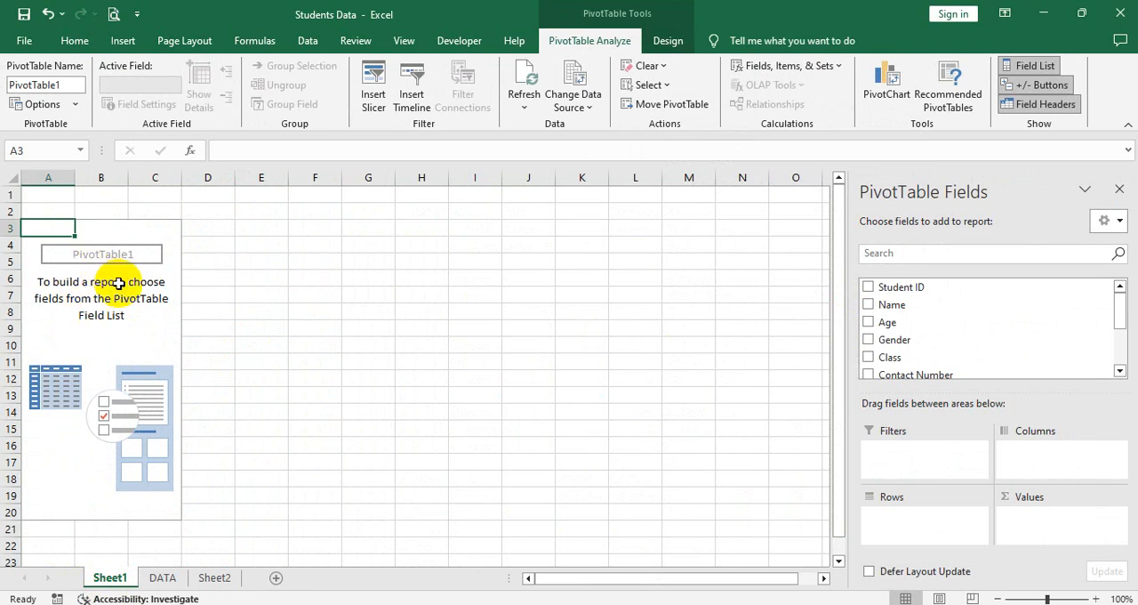
# Step: Look over the PivotTable's layout and format options without changing them
pyautogui.click(42, 105)
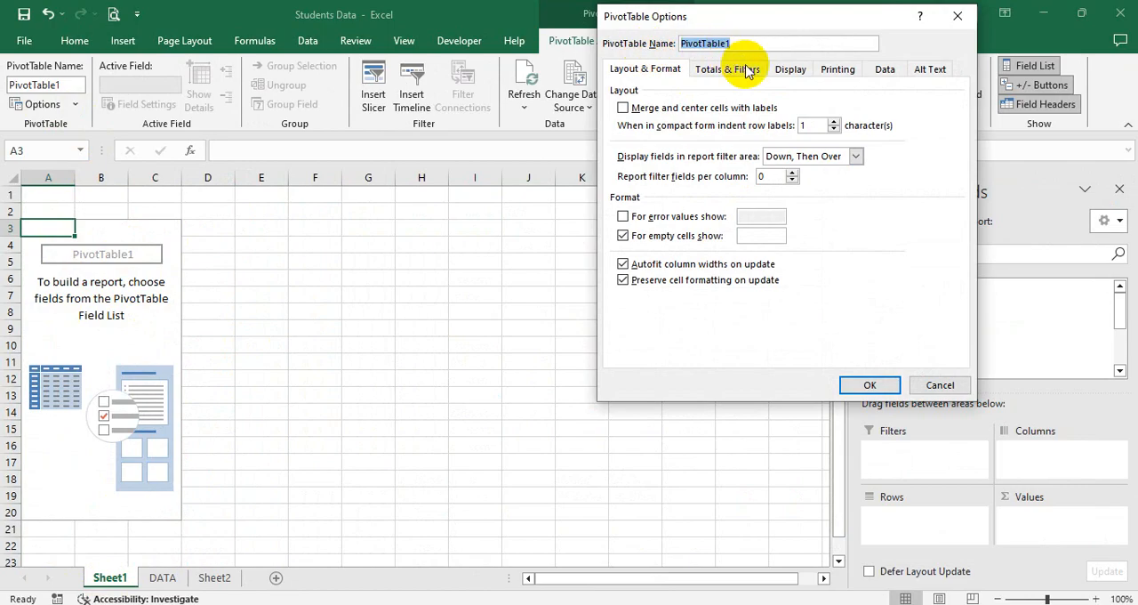
pyautogui.click(939, 385)
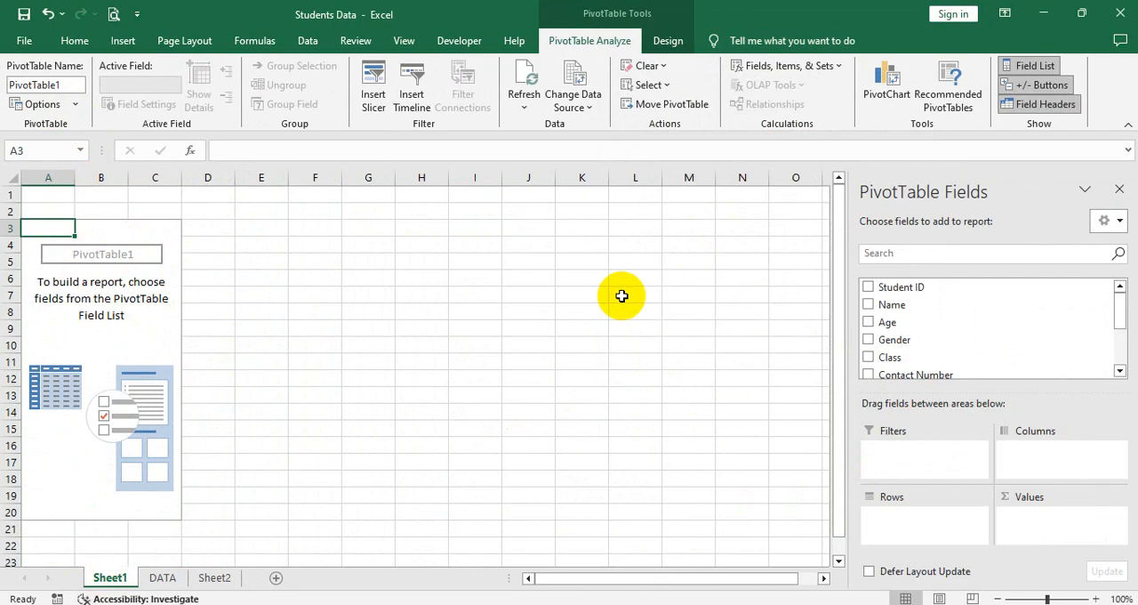
pyautogui.click(1036, 67)
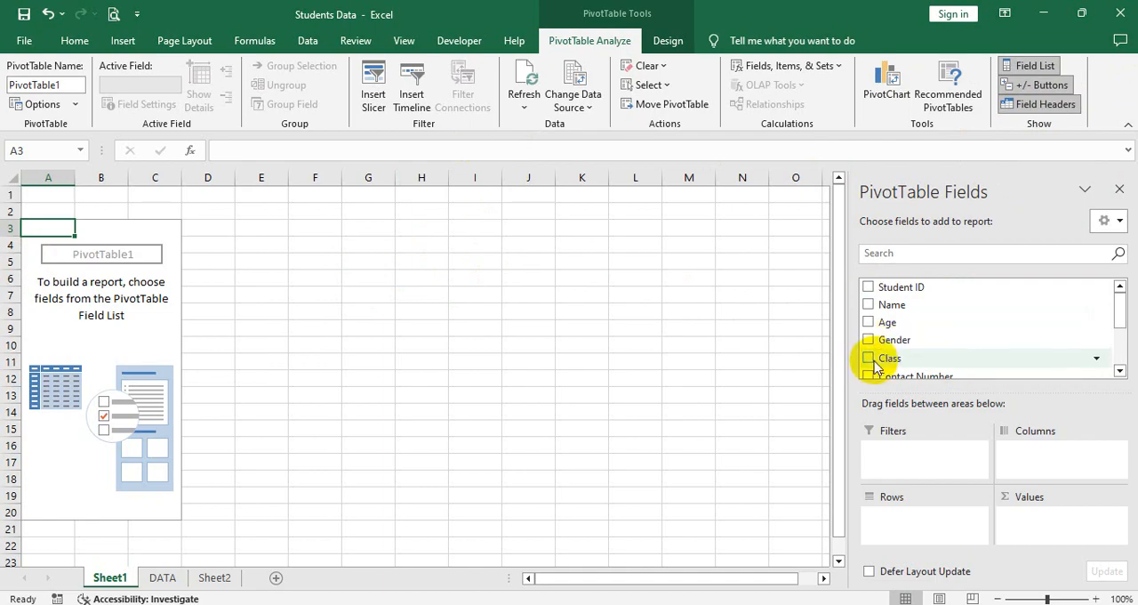
# Step: Try the Student ID field alone in the PivotTable, then replace it with Name, Age, Gender and Class
pyautogui.click(869, 288)
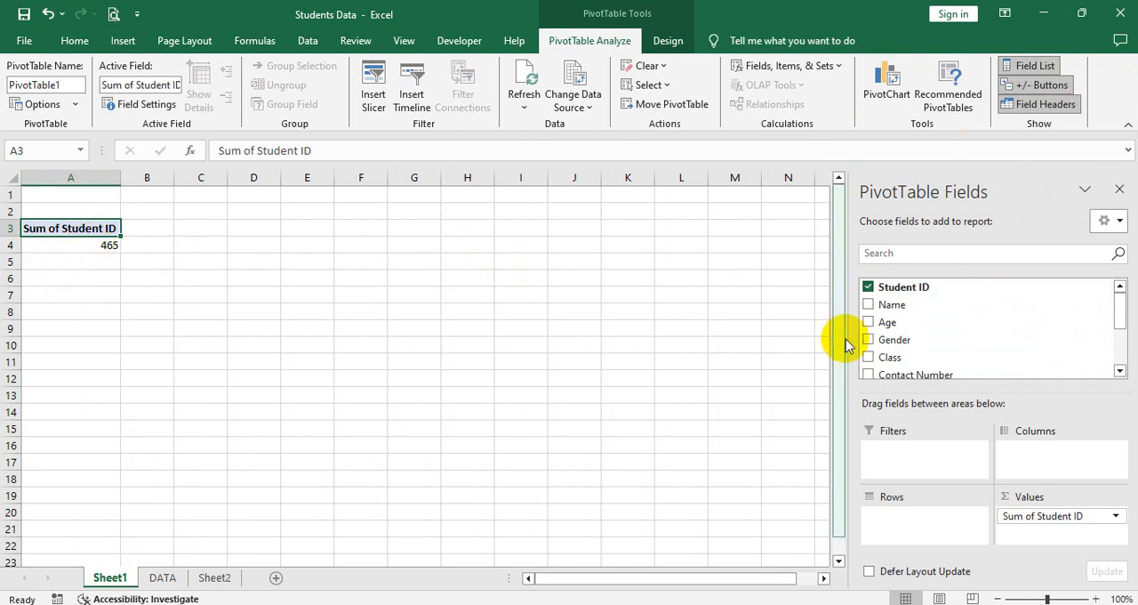
pyautogui.click(868, 286)
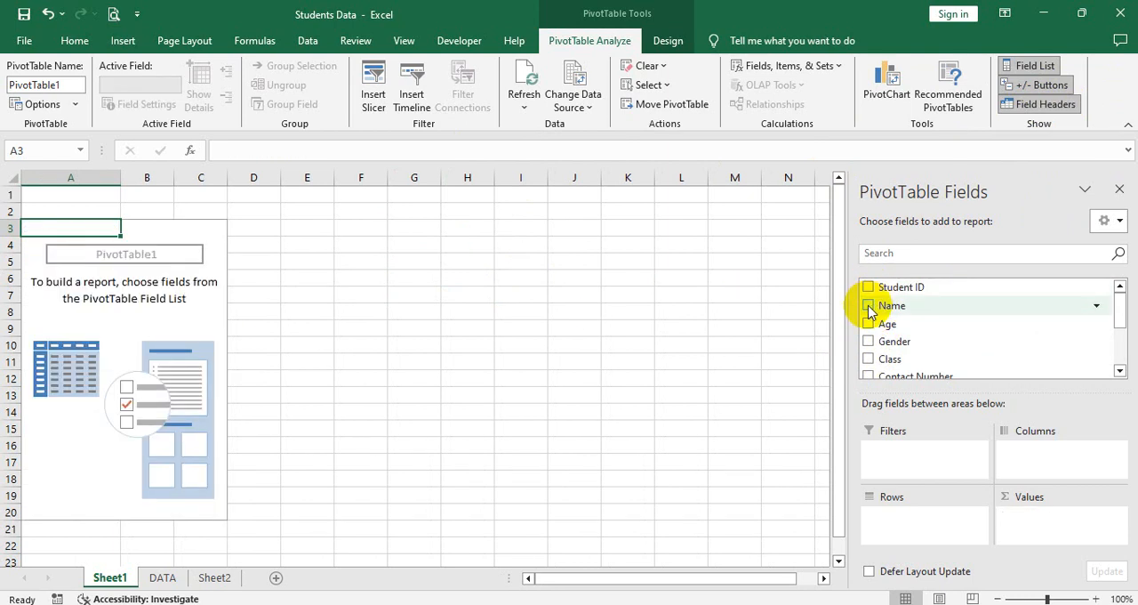
pyautogui.click(868, 305)
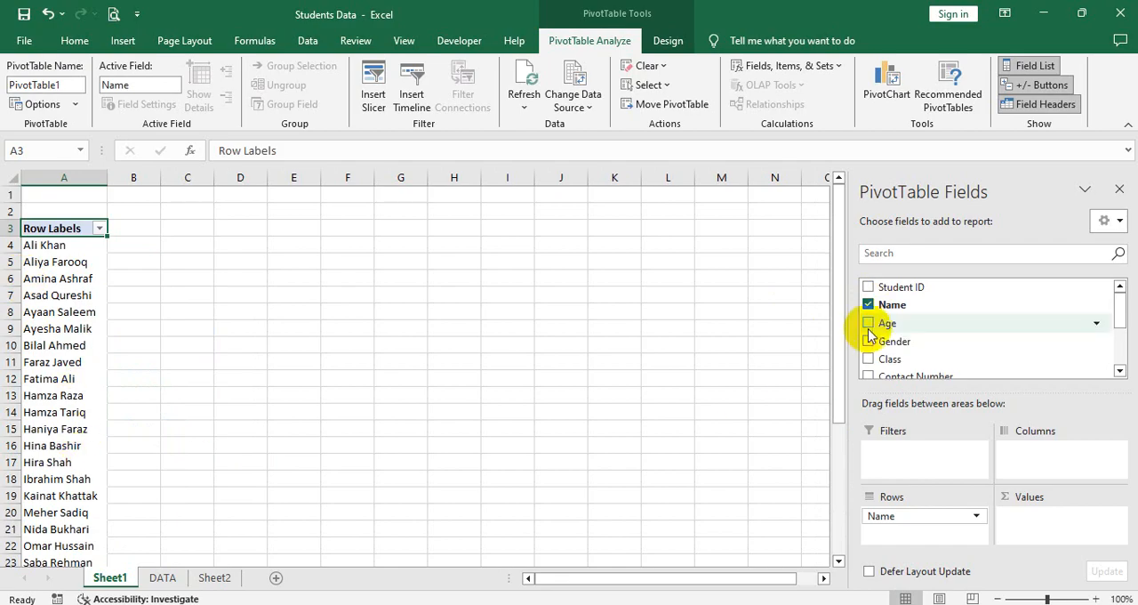
pyautogui.click(868, 324)
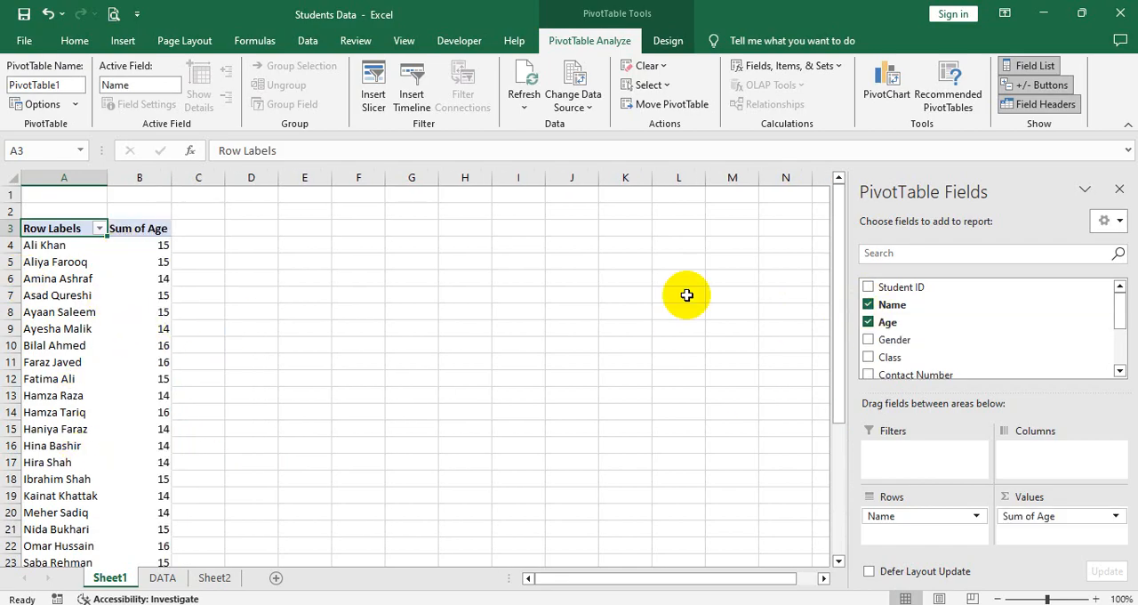
pyautogui.click(868, 341)
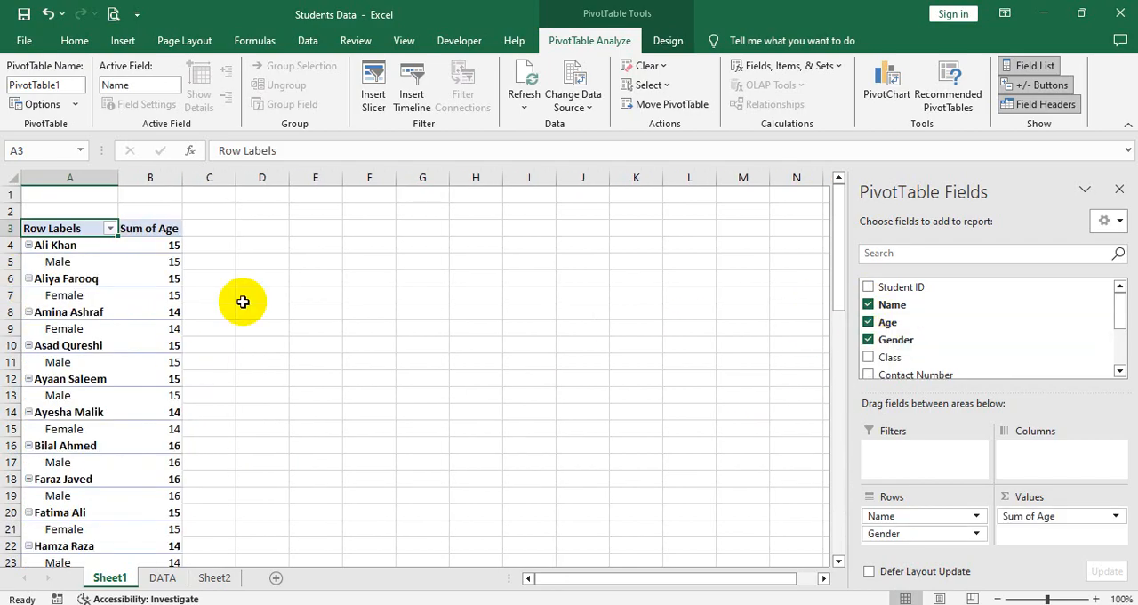
pyautogui.click(868, 359)
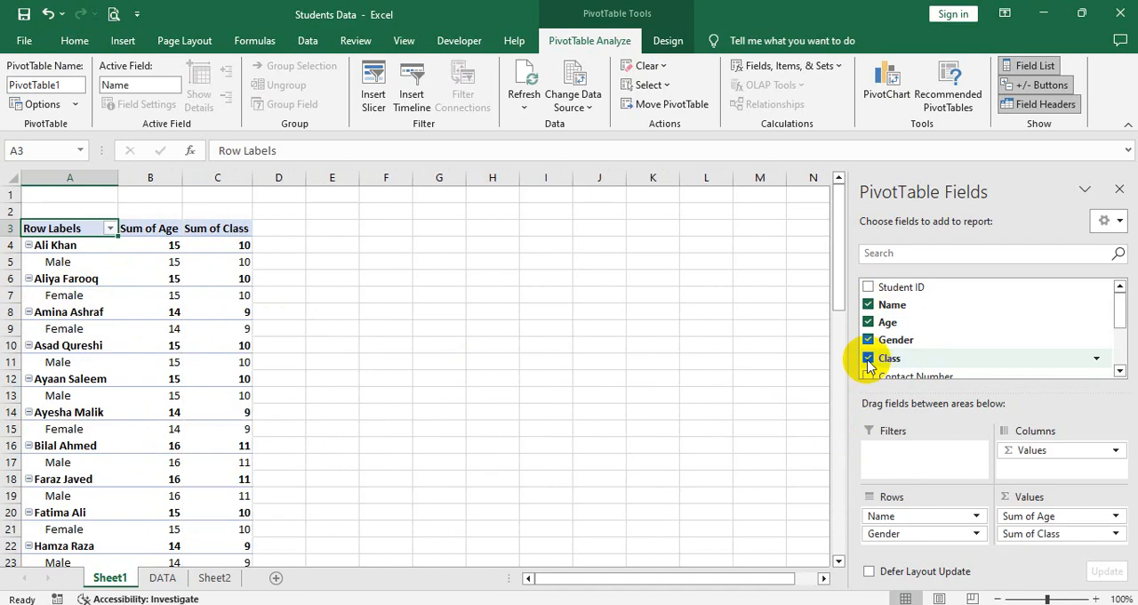
# Step: Remove the Class, Gender, Age and Name fields to empty the PivotTable
pyautogui.click(868, 359)
pyautogui.click(868, 340)
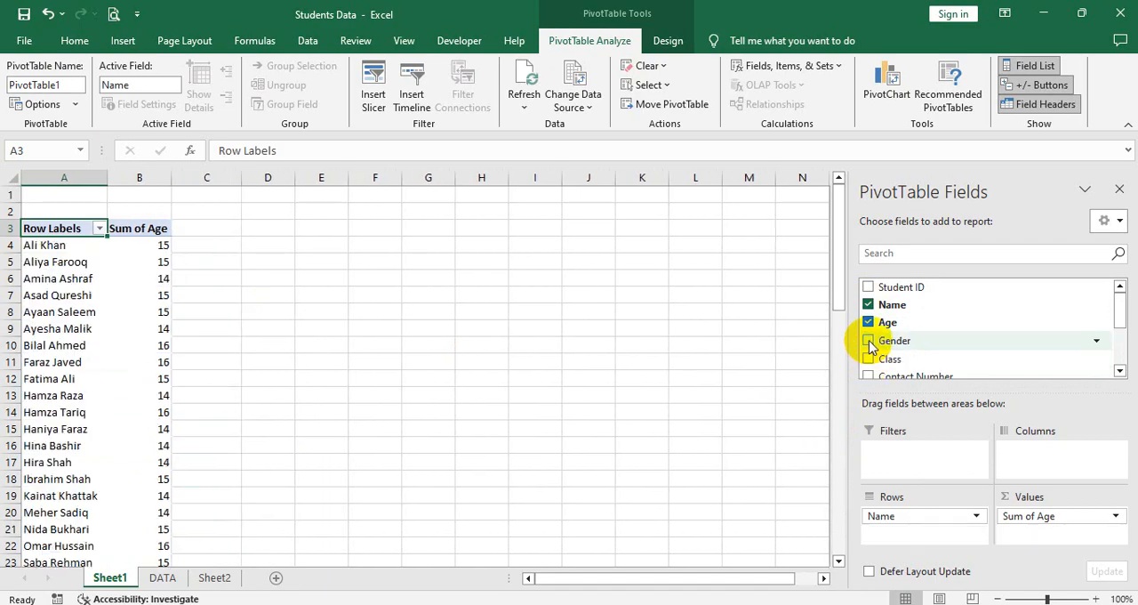
pyautogui.click(868, 323)
pyautogui.click(868, 305)
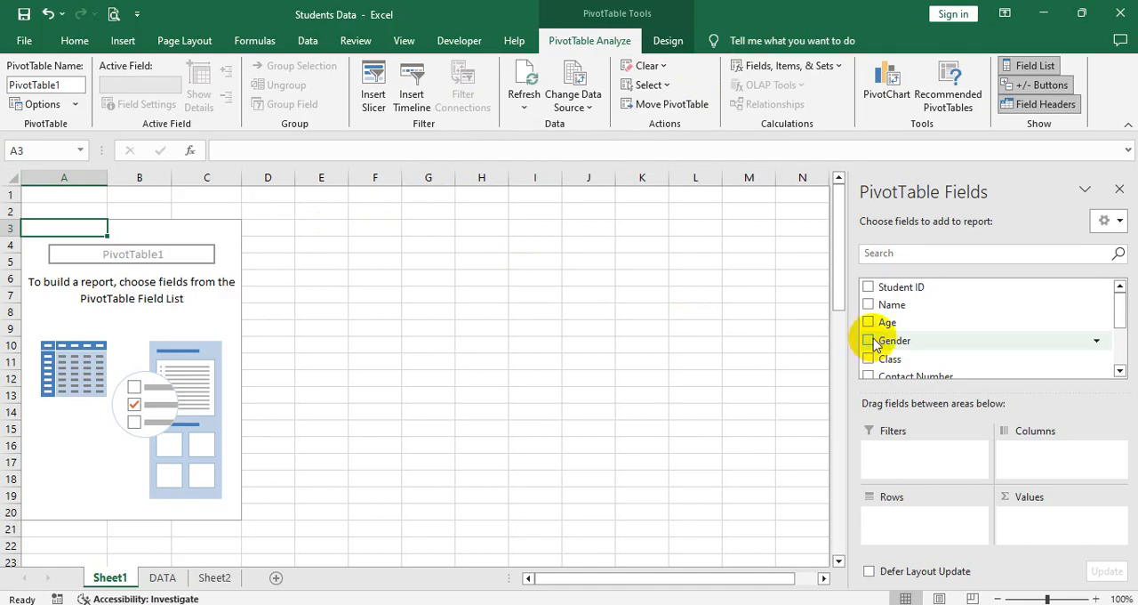
# Step: Add the Class field to the PivotTable and place it in the Columns area
pyautogui.scroll(-1, 876, 345)
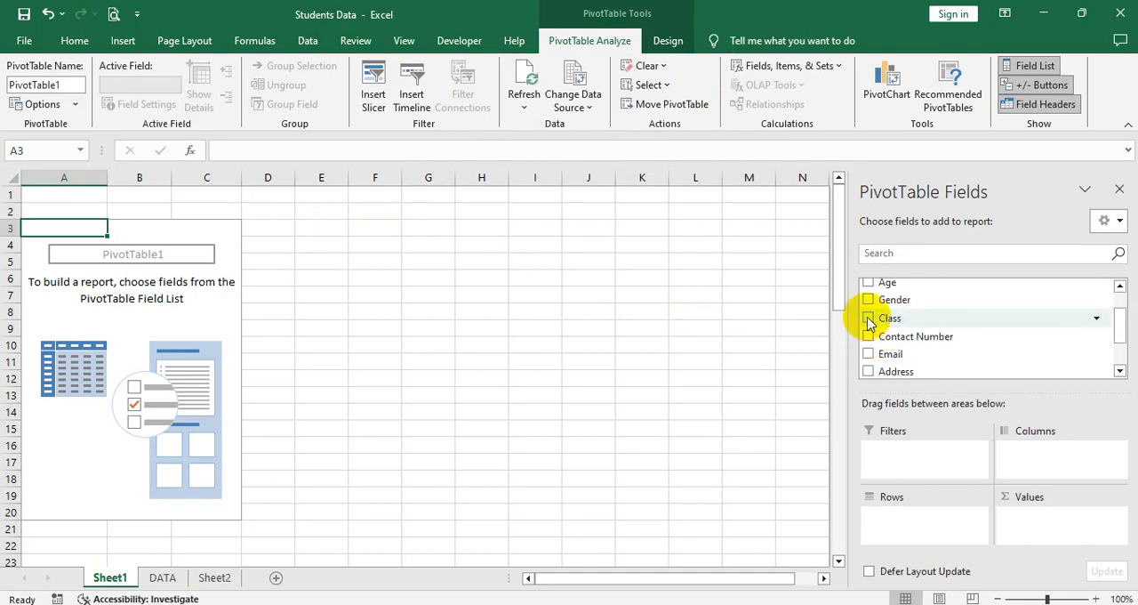
pyautogui.click(868, 318)
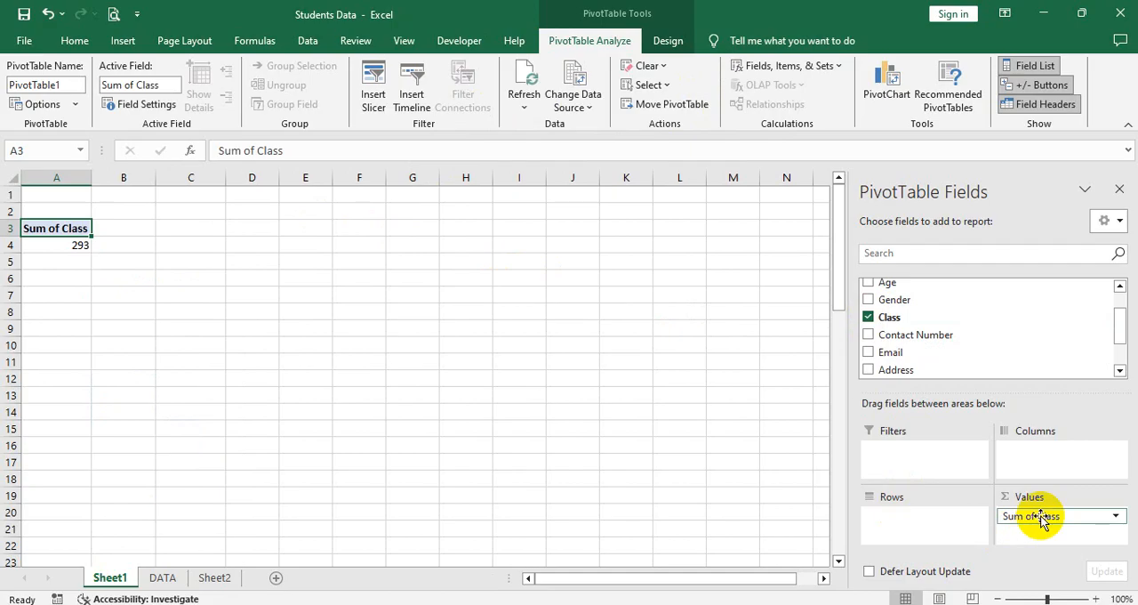
pyautogui.moveTo(1027, 514); pyautogui.dragTo(939, 512)
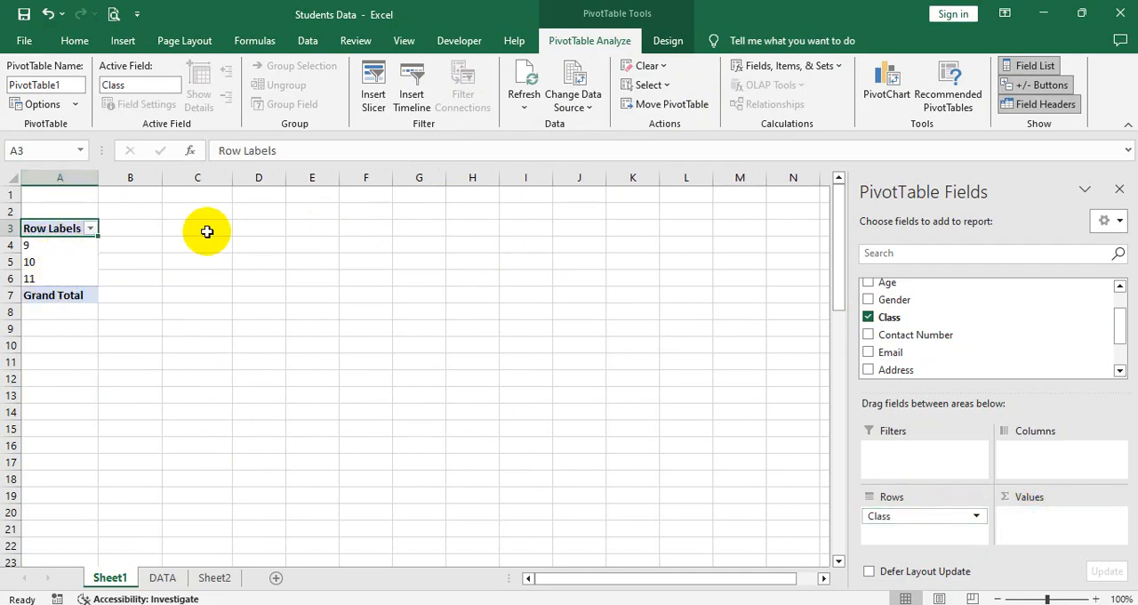
pyautogui.moveTo(936, 523); pyautogui.dragTo(1036, 450)
pyautogui.click(95, 246)
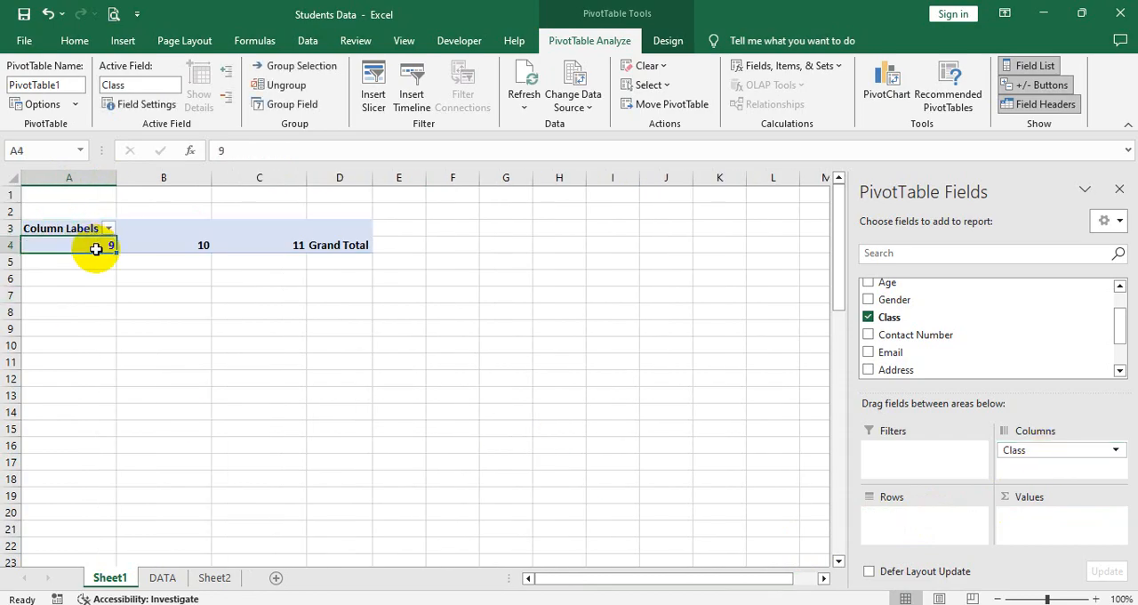
pyautogui.click(265, 244)
pyautogui.moveTo(356, 175); pyautogui.dragTo(266, 177)
pyautogui.click(274, 226)
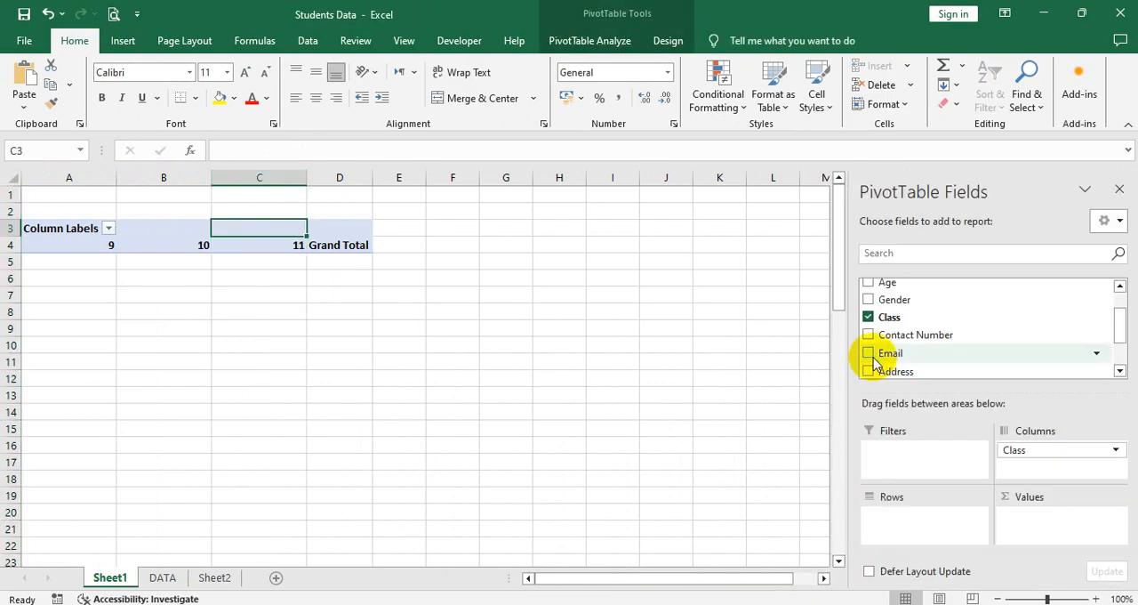
# Step: Add Gender as the PivotTable's row field and Name as a counted value field
pyautogui.scroll(1, 889, 338)
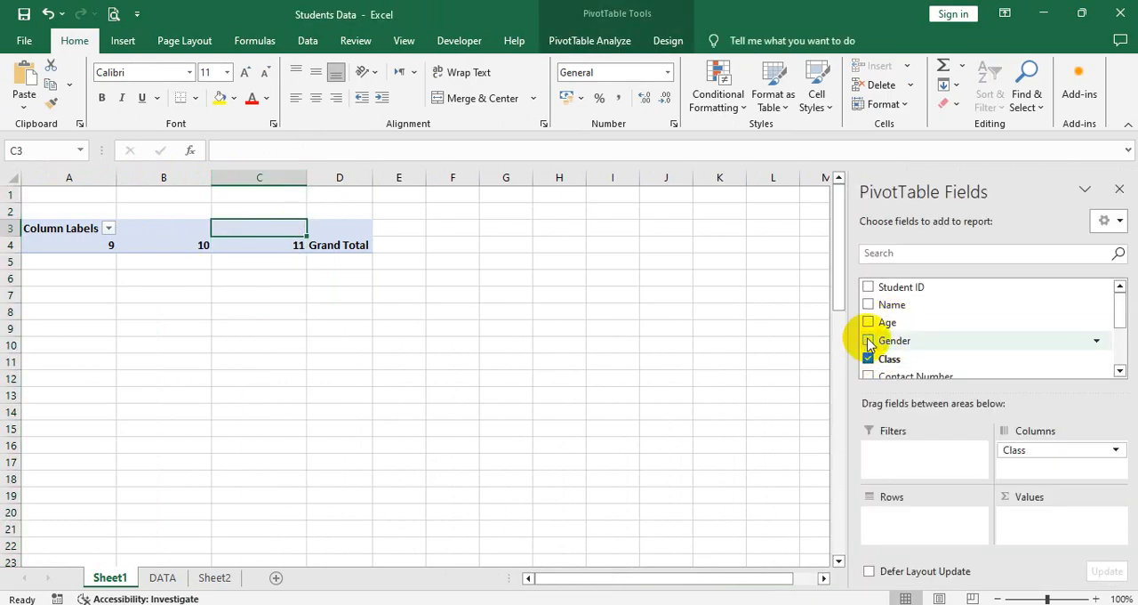
pyautogui.click(869, 341)
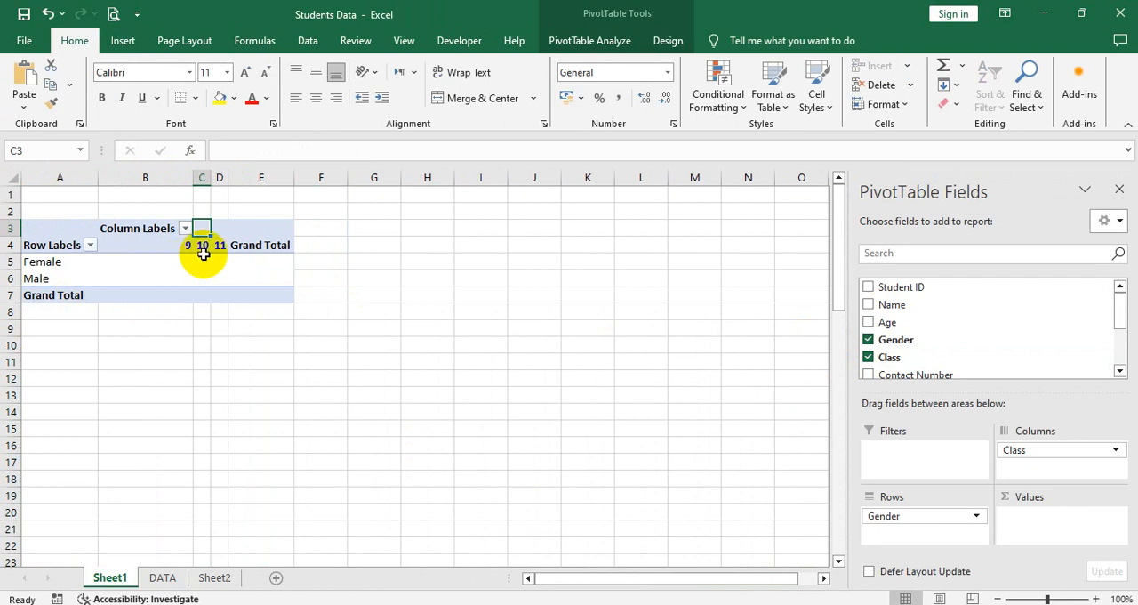
pyautogui.click(868, 306)
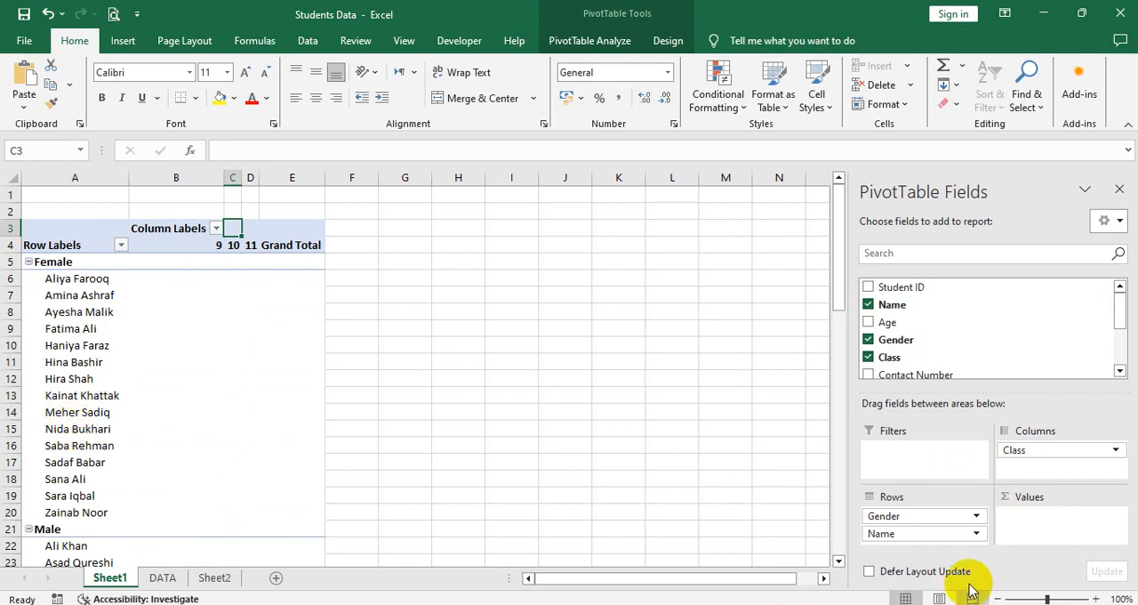
pyautogui.moveTo(923, 536); pyautogui.dragTo(1022, 517)
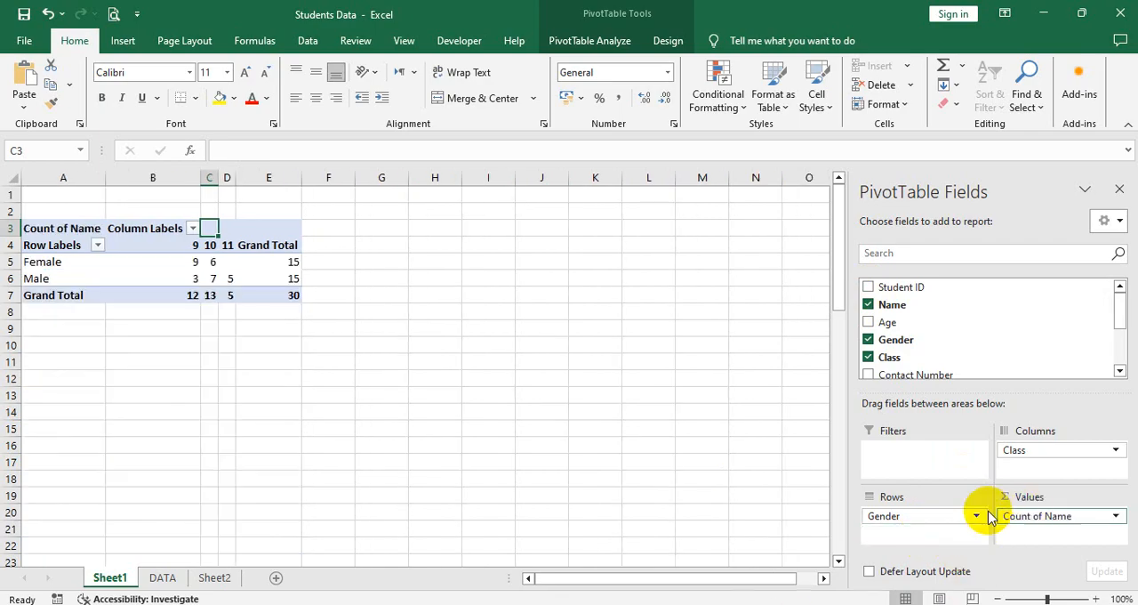
# Step: Examine the PivotTable's name counts for each gender and class, along with the grand totals
pyautogui.click(178, 243)
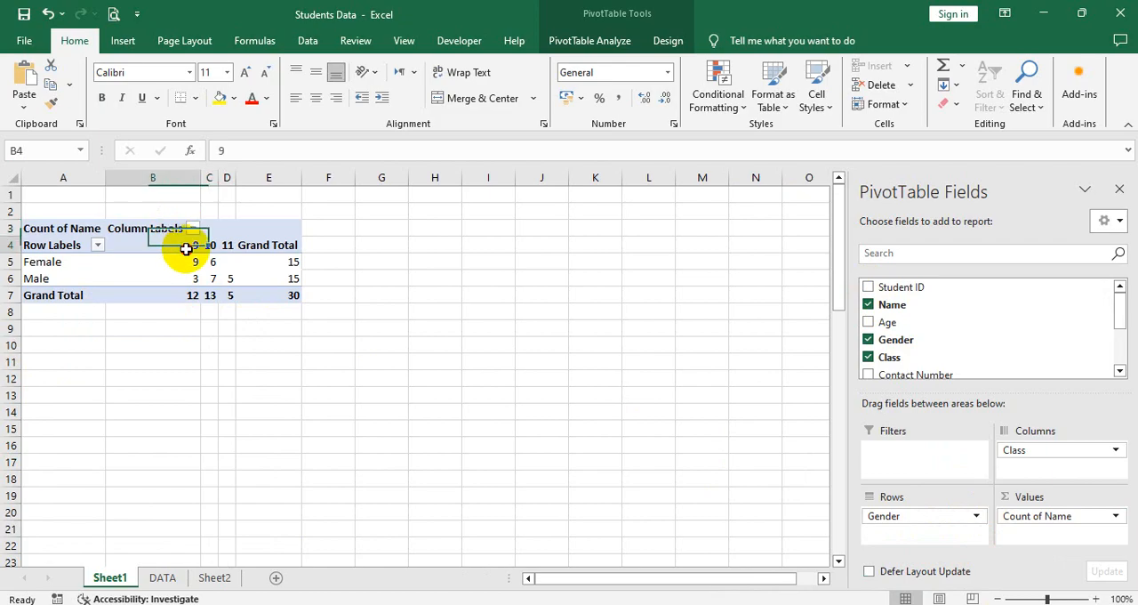
pyautogui.click(191, 262)
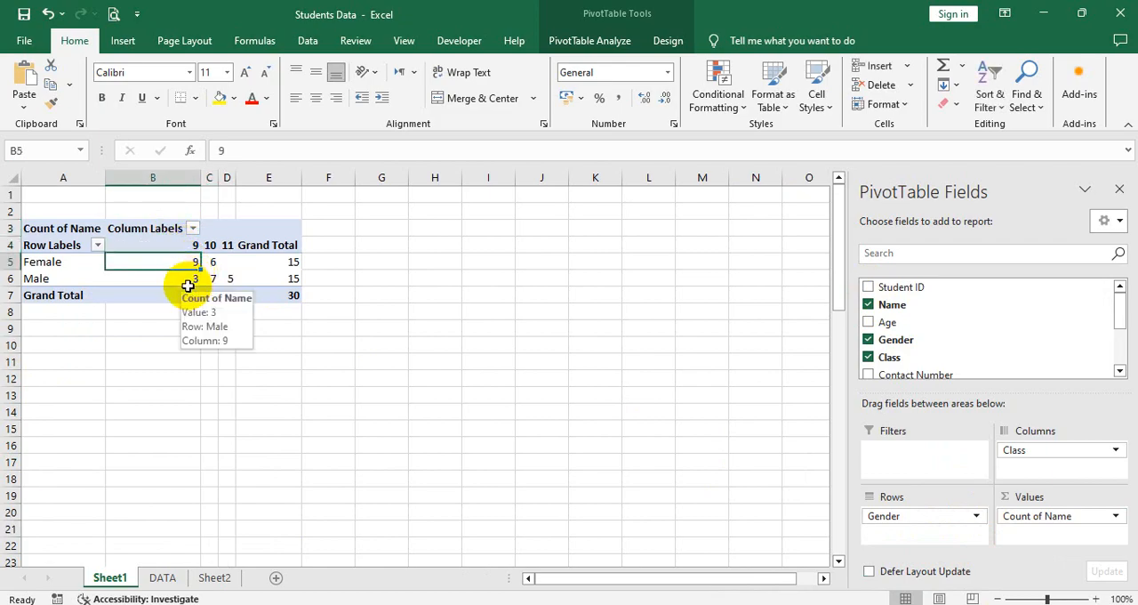
pyautogui.click(183, 296)
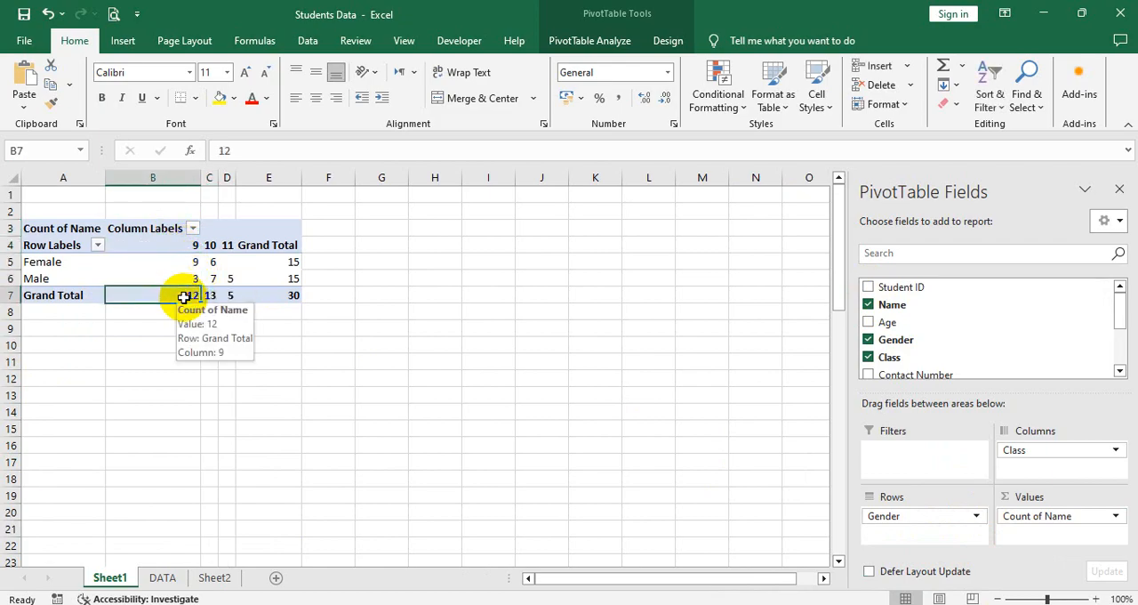
pyautogui.click(193, 174)
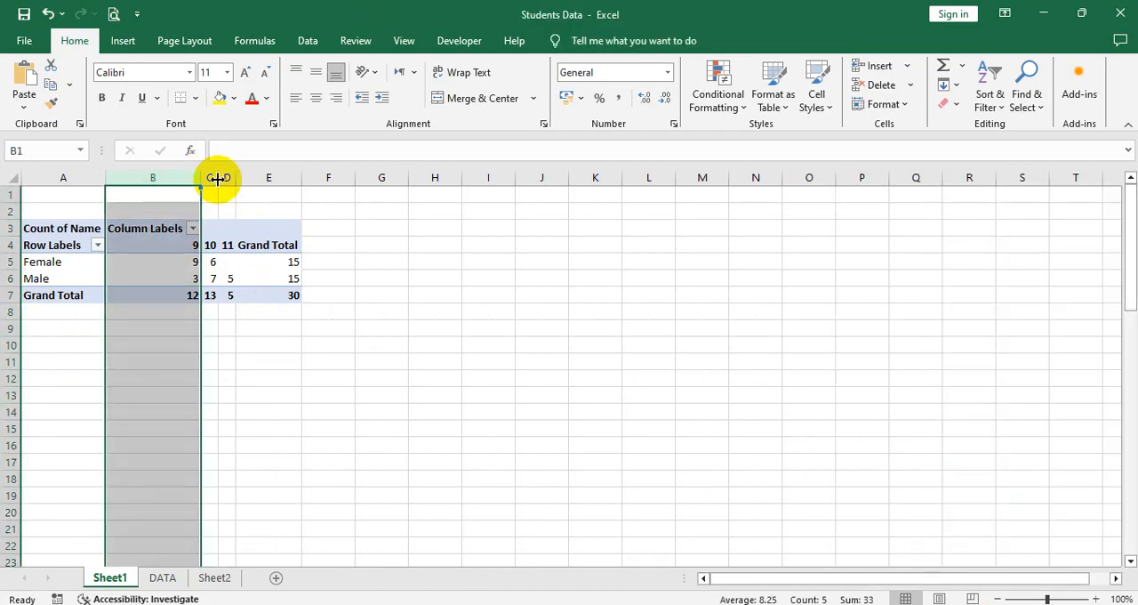
pyautogui.click(209, 178)
pyautogui.click(225, 178)
pyautogui.click(287, 178)
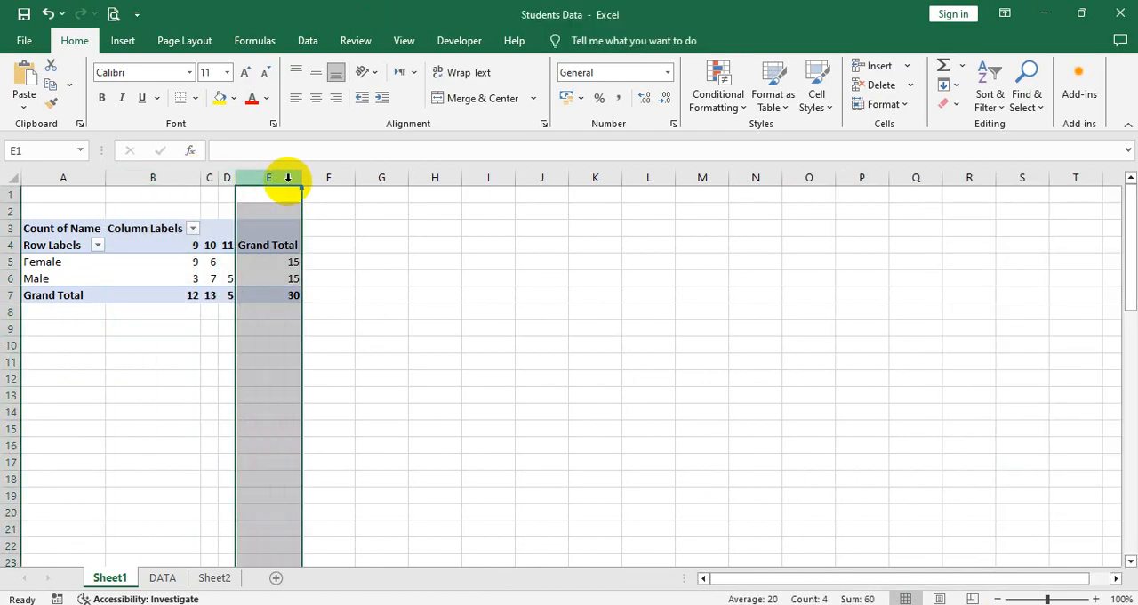
# Step: Add the Age field to the PivotTable's values as a sum alongside the name count
pyautogui.click(167, 256)
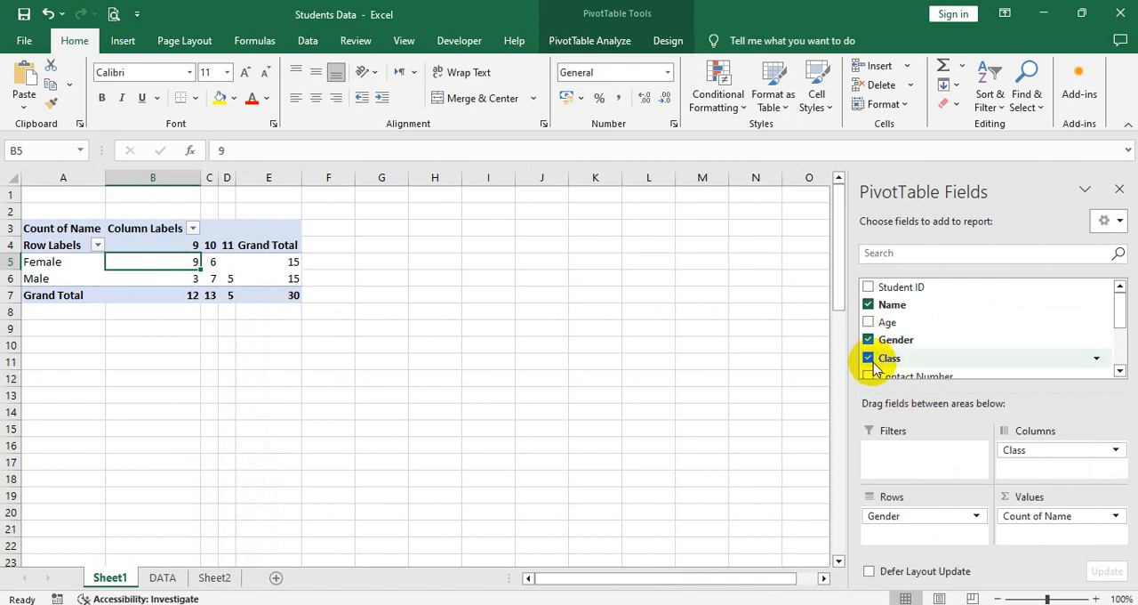
pyautogui.click(869, 323)
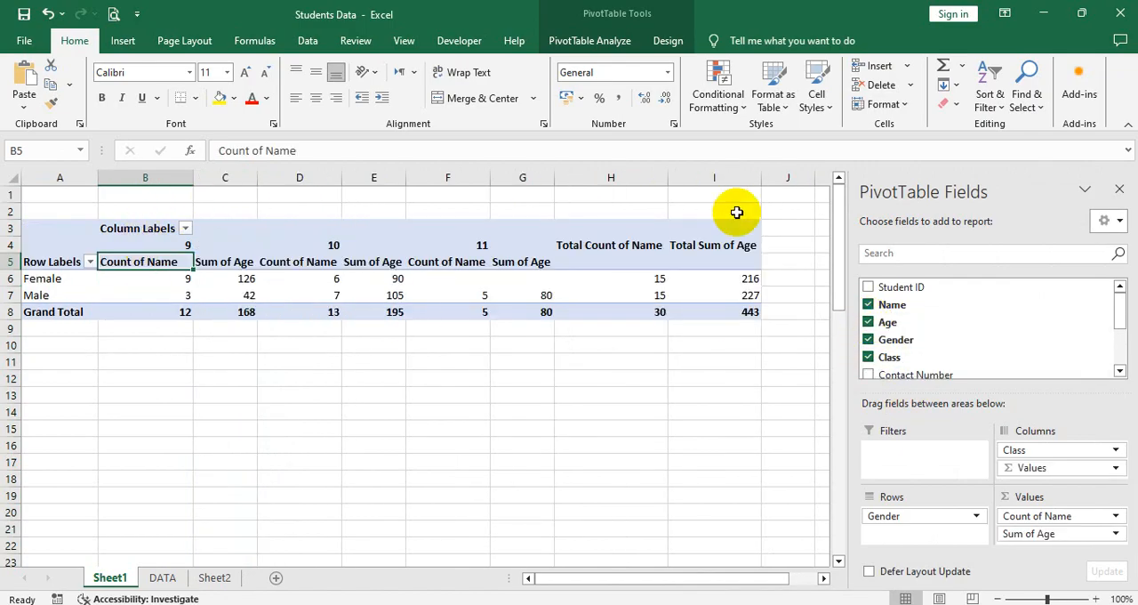
# Step: Remove the Age field from the PivotTable and give columns A to E one equal, narrower width
pyautogui.click(869, 322)
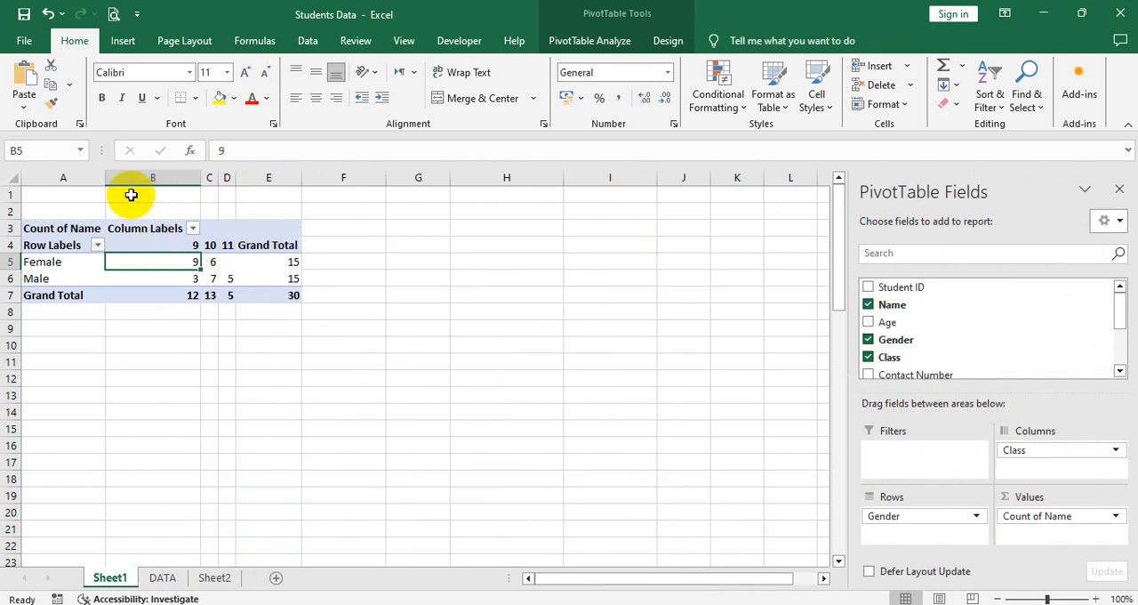
pyautogui.moveTo(89, 178); pyautogui.dragTo(158, 175)
pyautogui.click(68, 195)
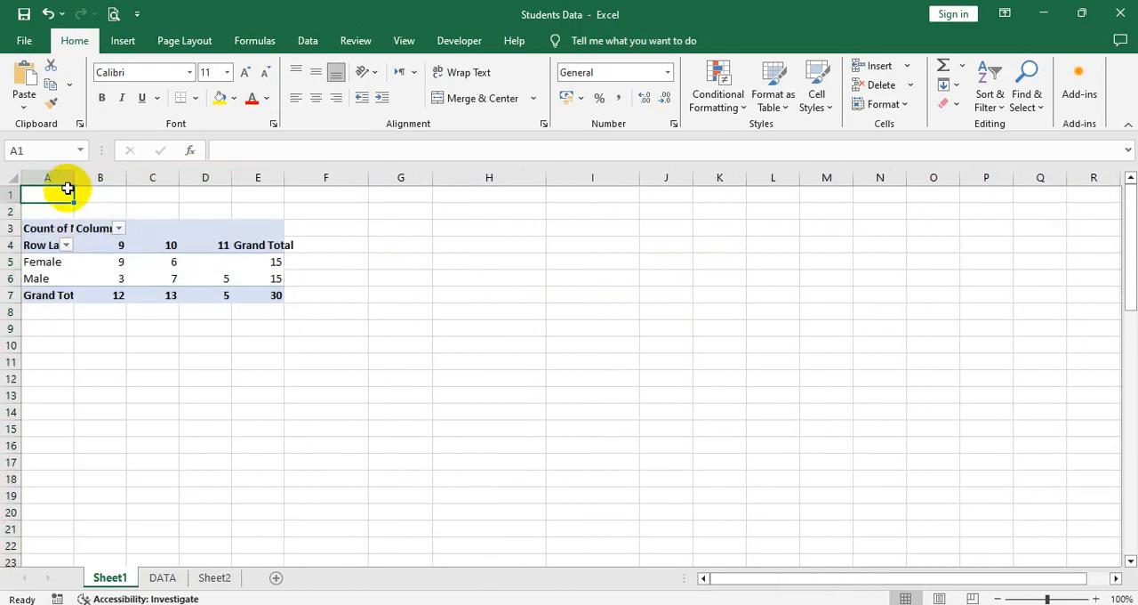
# Step: Adjust the widths of columns A to E, making A and E wide enough for the row labels and Grand Total heading
pyautogui.moveTo(73, 178); pyautogui.dragTo(326, 176)
pyautogui.click(267, 176)
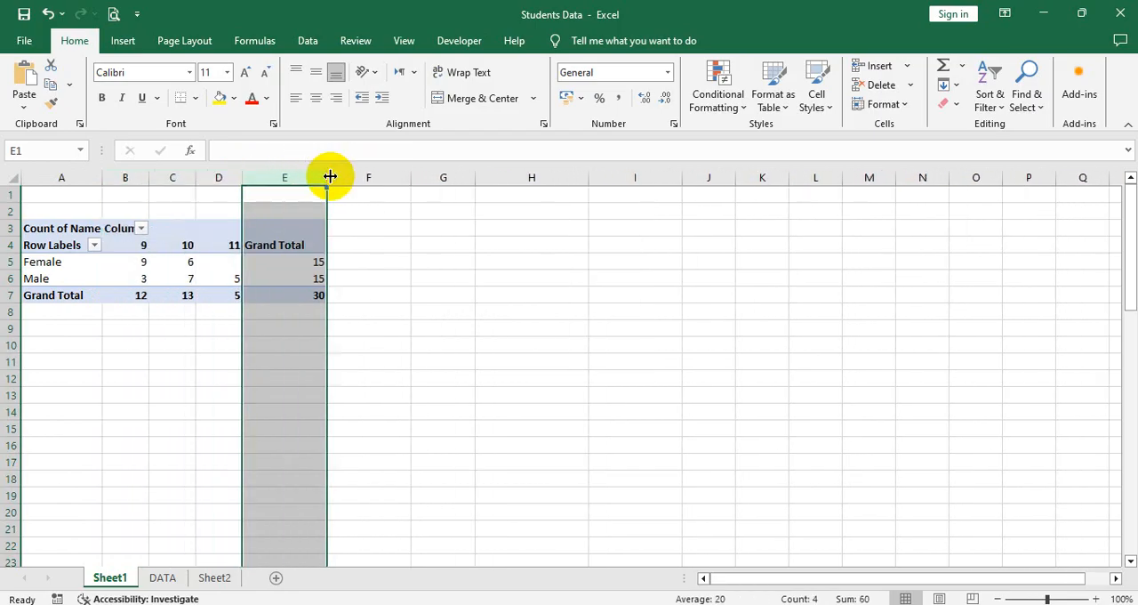
pyautogui.click(294, 245)
pyautogui.click(280, 277)
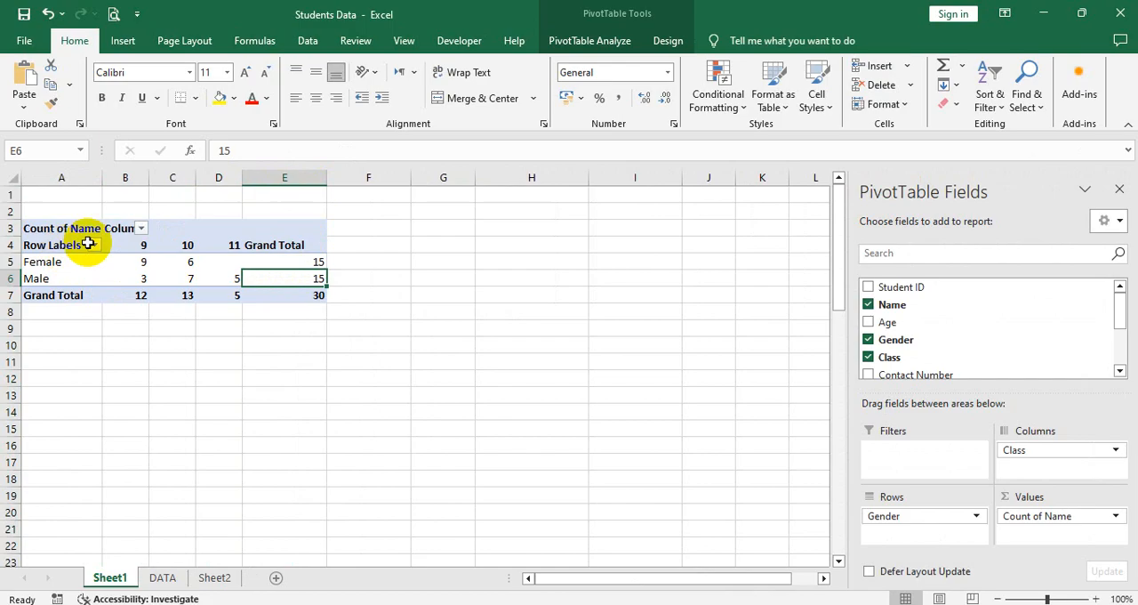
# Step: Turn off "Autofit column widths on update" in the PivotTable options
pyautogui.click(137, 246)
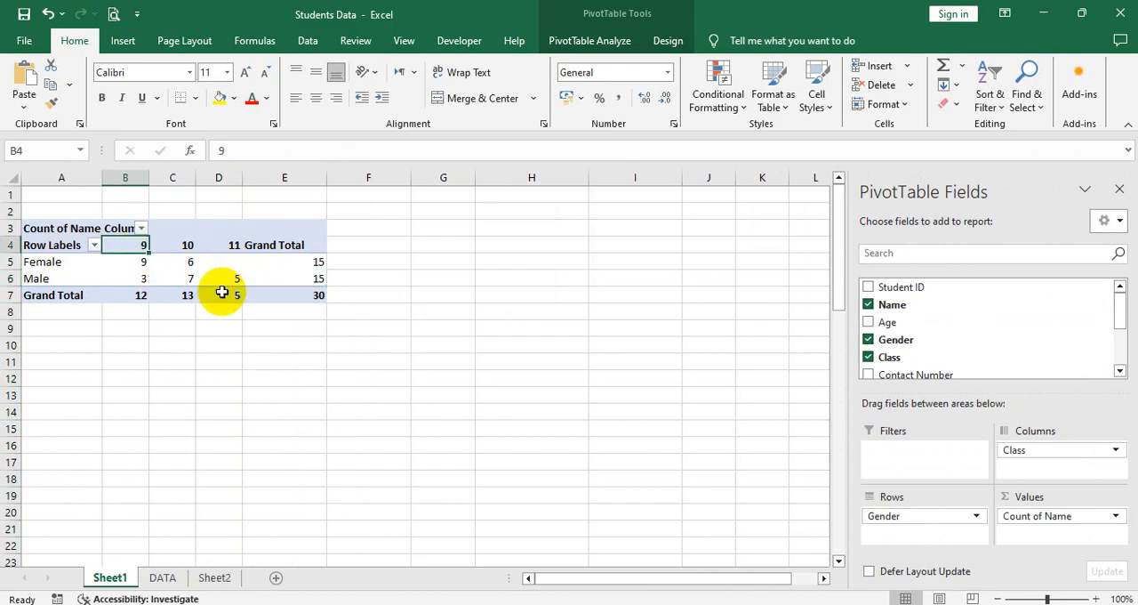
pyautogui.click(232, 246)
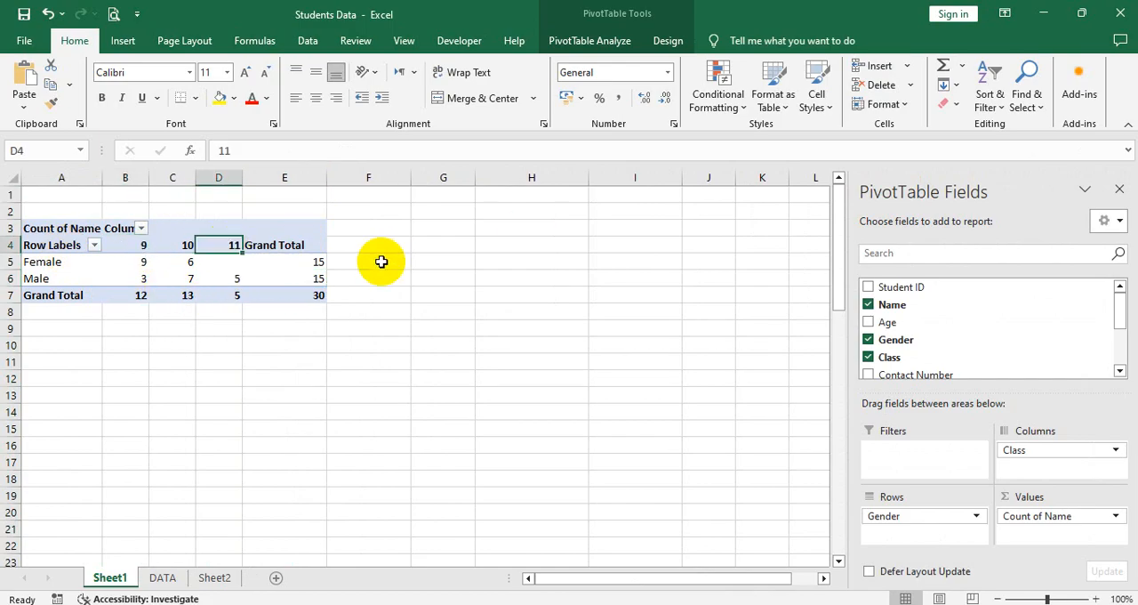
pyautogui.click(591, 41)
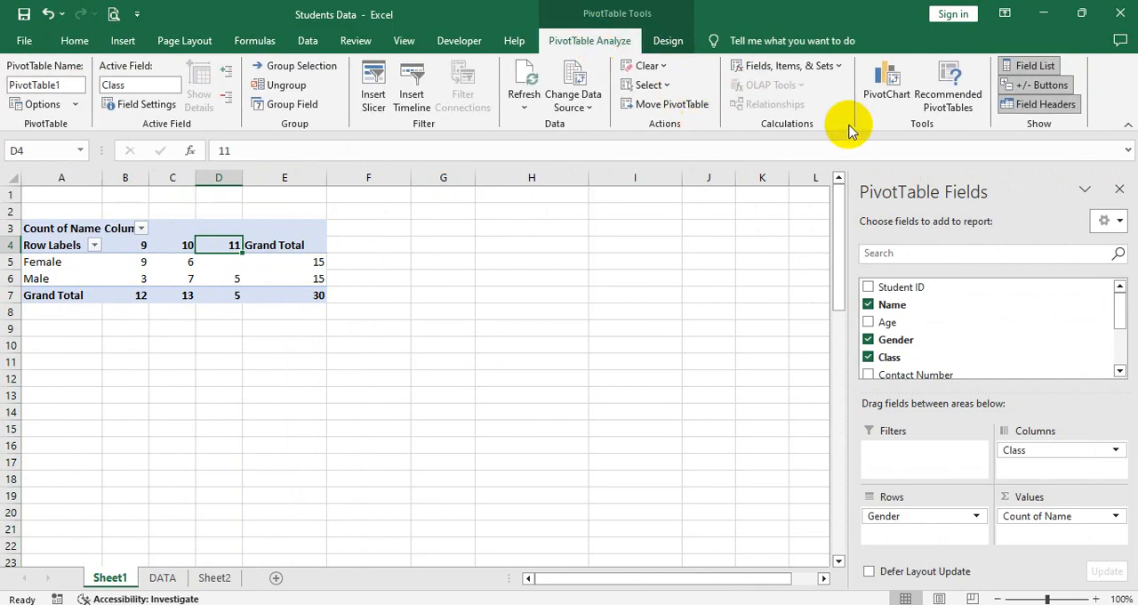
pyautogui.click(38, 104)
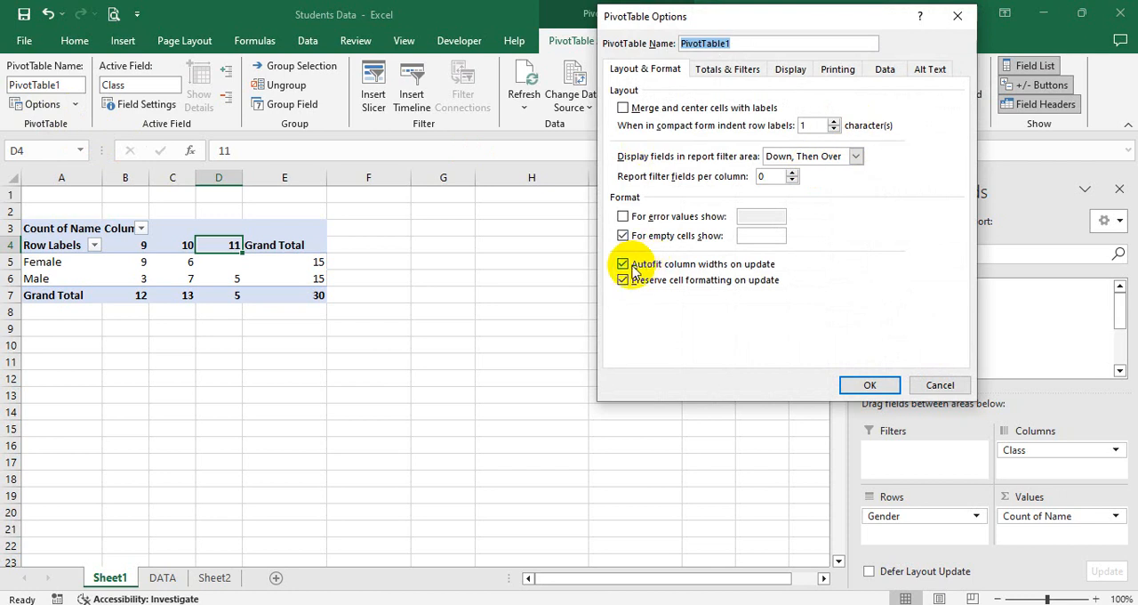
pyautogui.click(738, 265)
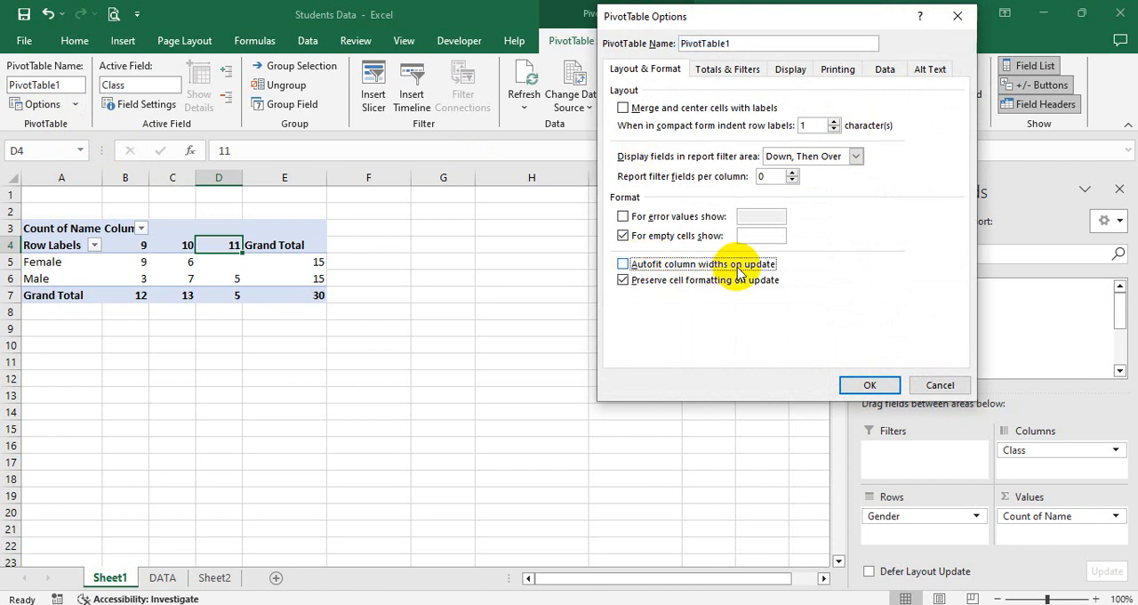
pyautogui.click(849, 385)
pyautogui.click(249, 280)
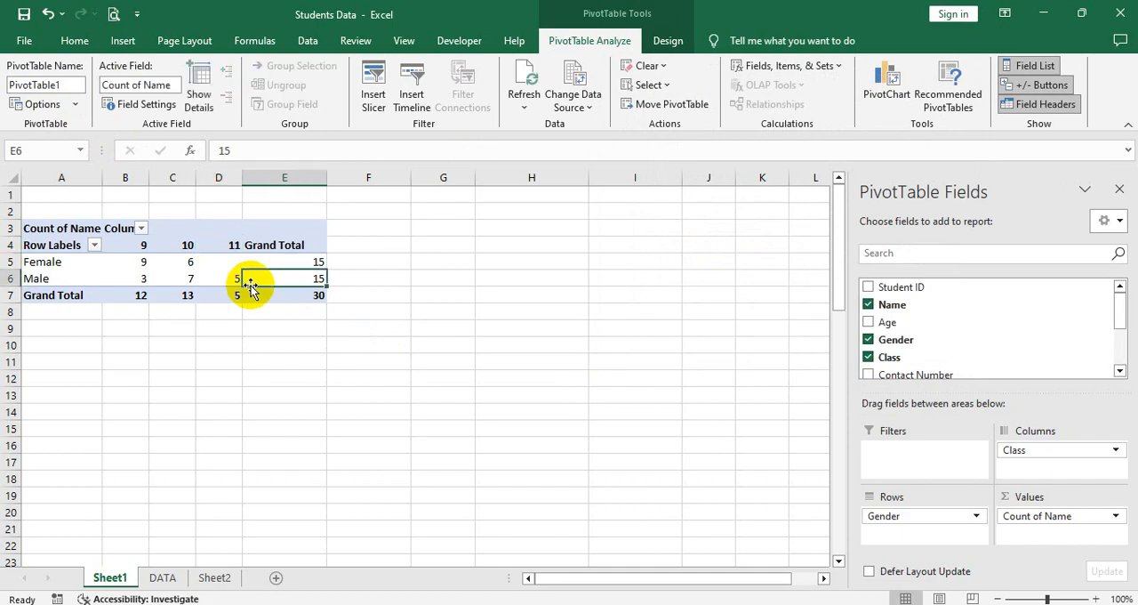
# Step: Refresh all data sources in the workbook with Refresh All
pyautogui.click(221, 262)
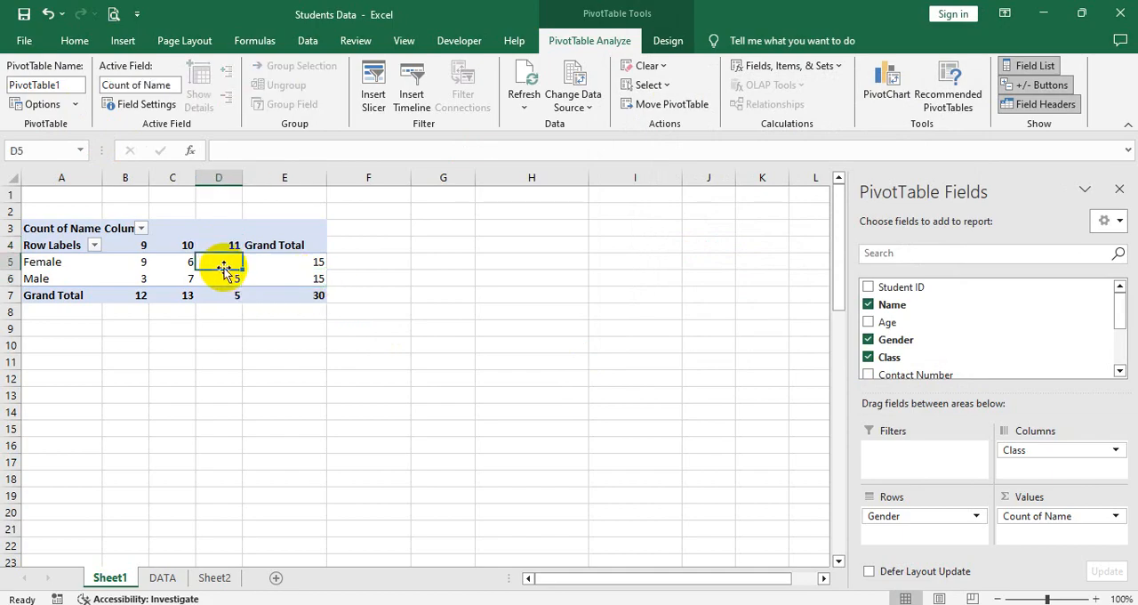
pyautogui.click(524, 108)
pyautogui.click(542, 144)
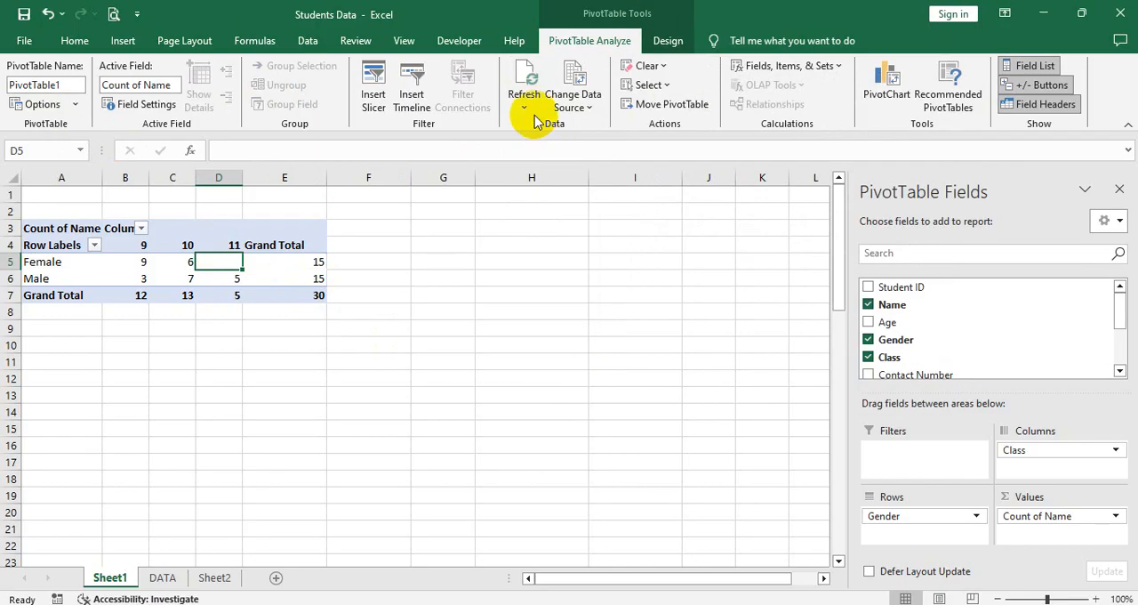
pyautogui.click(524, 108)
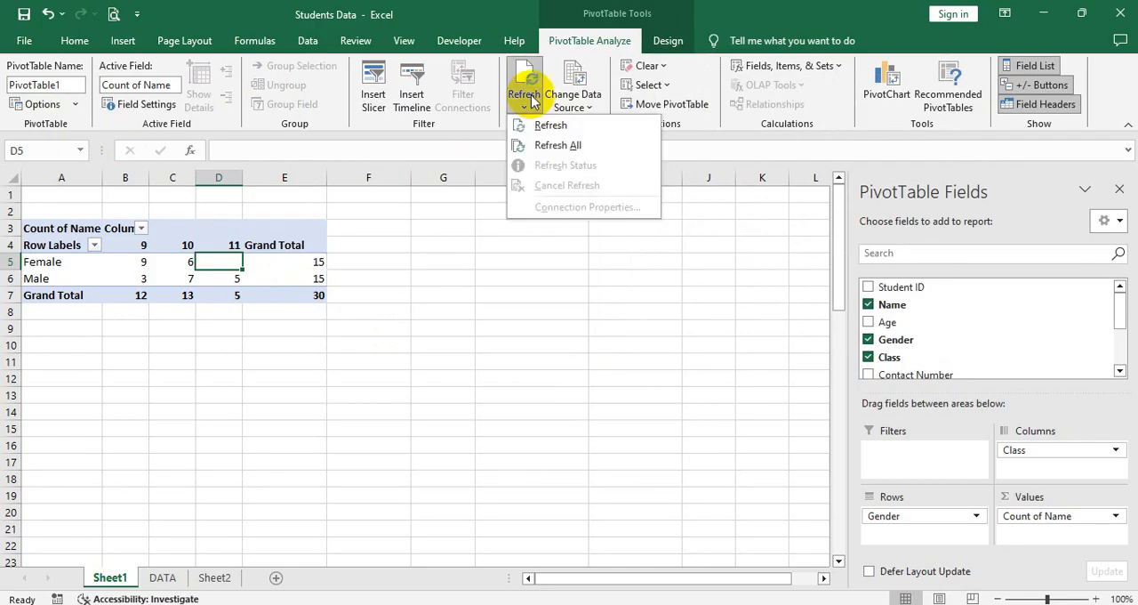
pyautogui.click(541, 150)
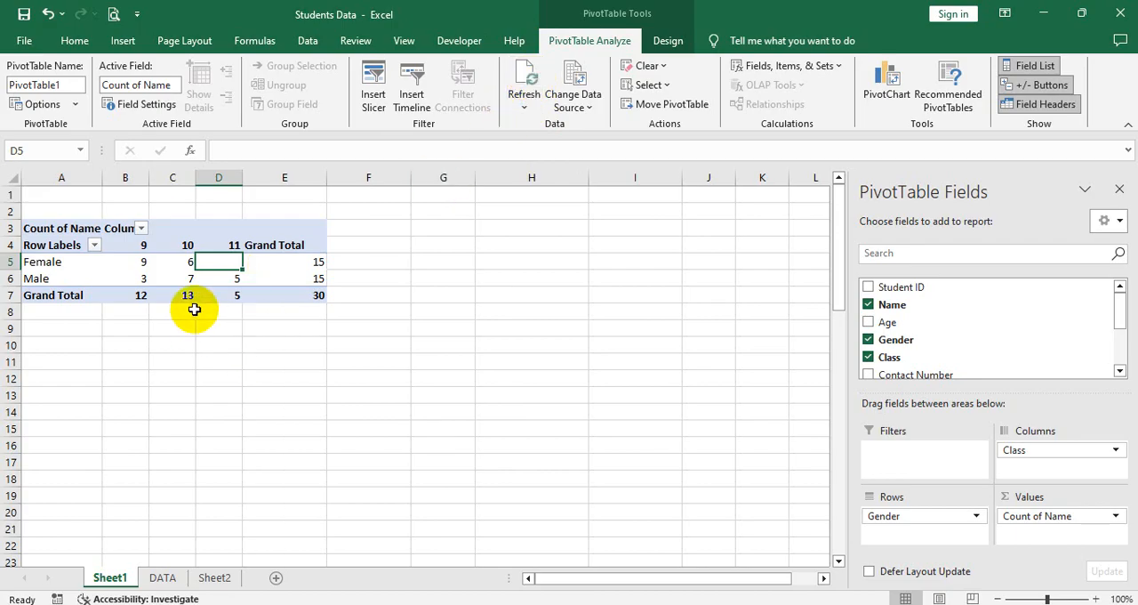
# Step: Examine the PivotTable's female and male name counts for classes 9, 10 and 11, including the grand totals
pyautogui.click(309, 296)
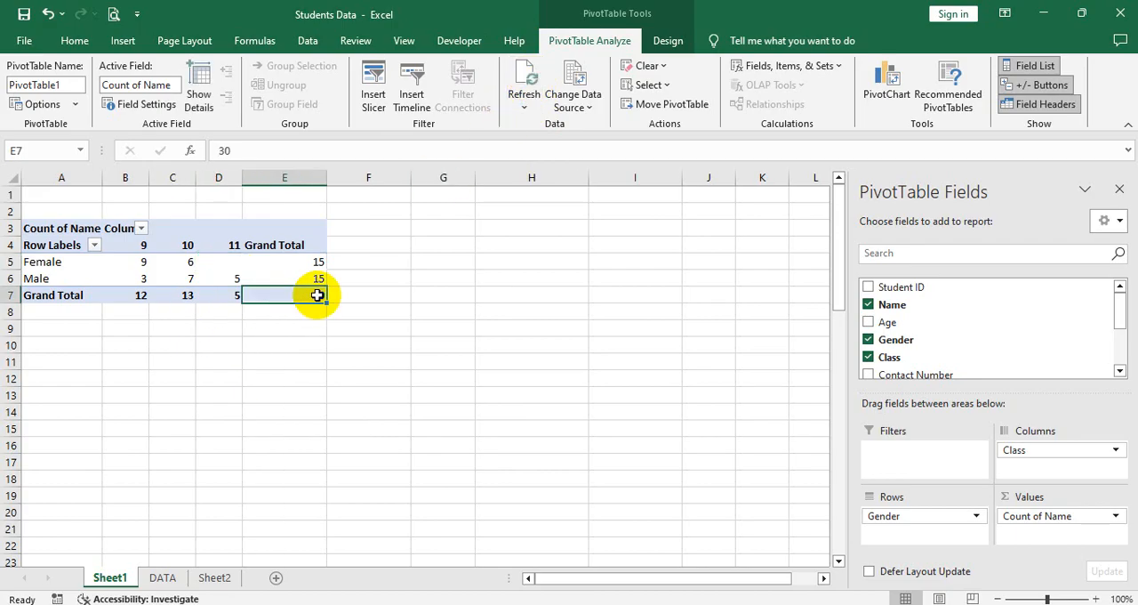
pyautogui.click(61, 264)
pyautogui.click(312, 264)
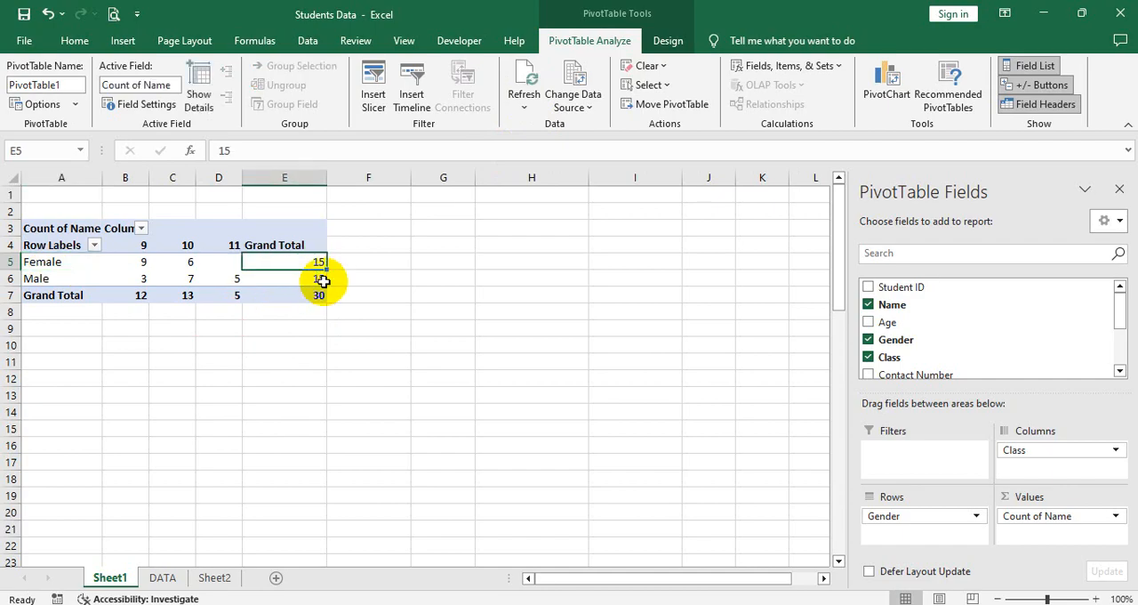
pyautogui.click(291, 280)
pyautogui.click(232, 246)
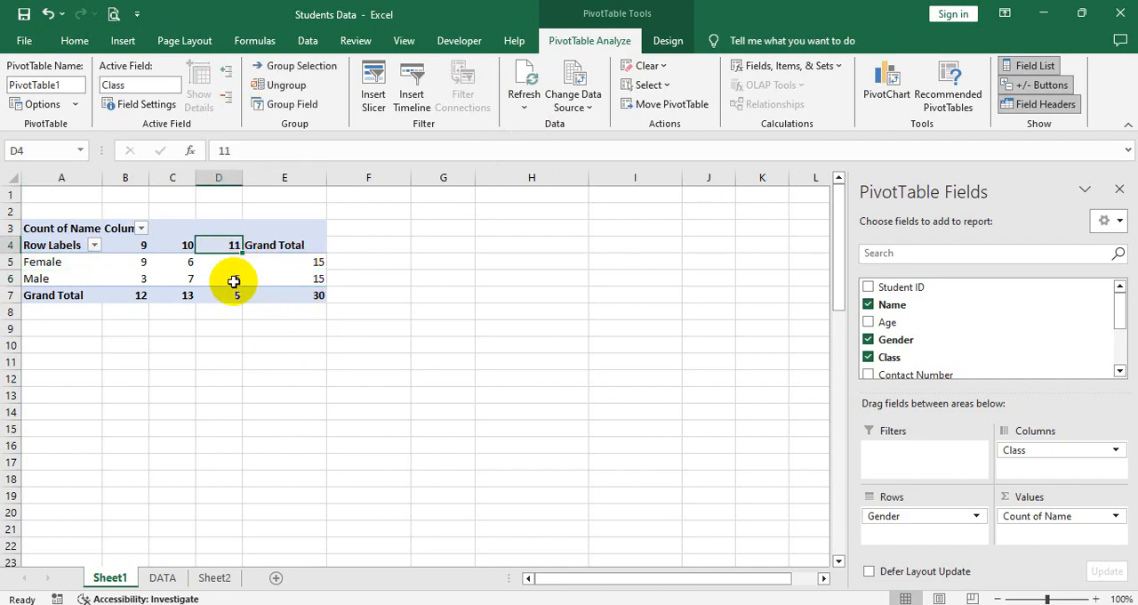
pyautogui.click(234, 280)
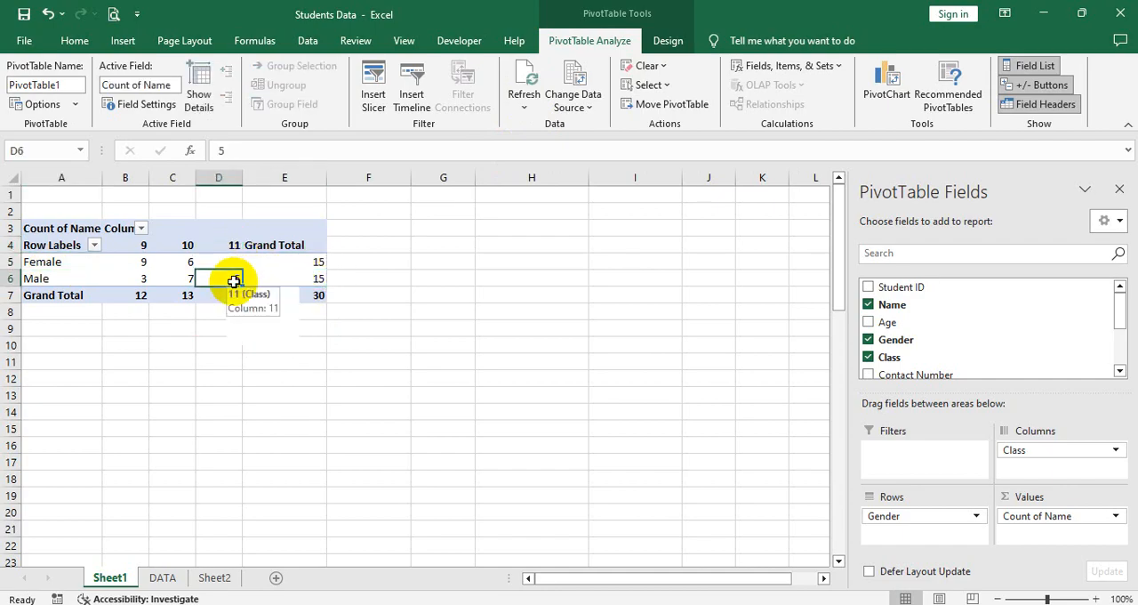
pyautogui.click(185, 244)
pyautogui.click(177, 264)
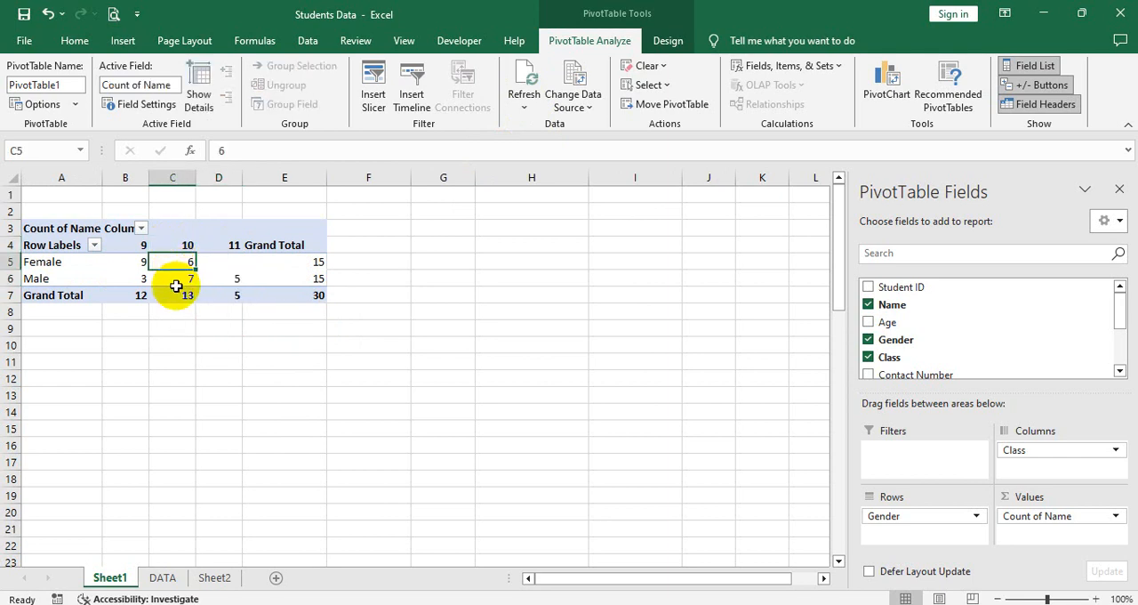
pyautogui.click(174, 277)
pyautogui.click(145, 244)
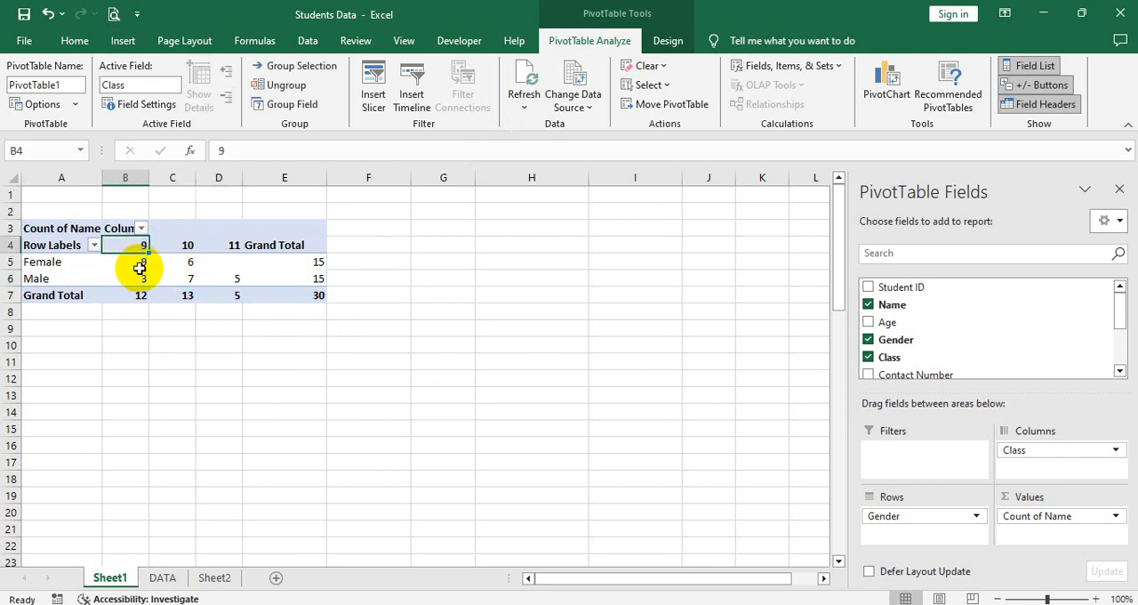
pyautogui.click(135, 266)
pyautogui.click(134, 279)
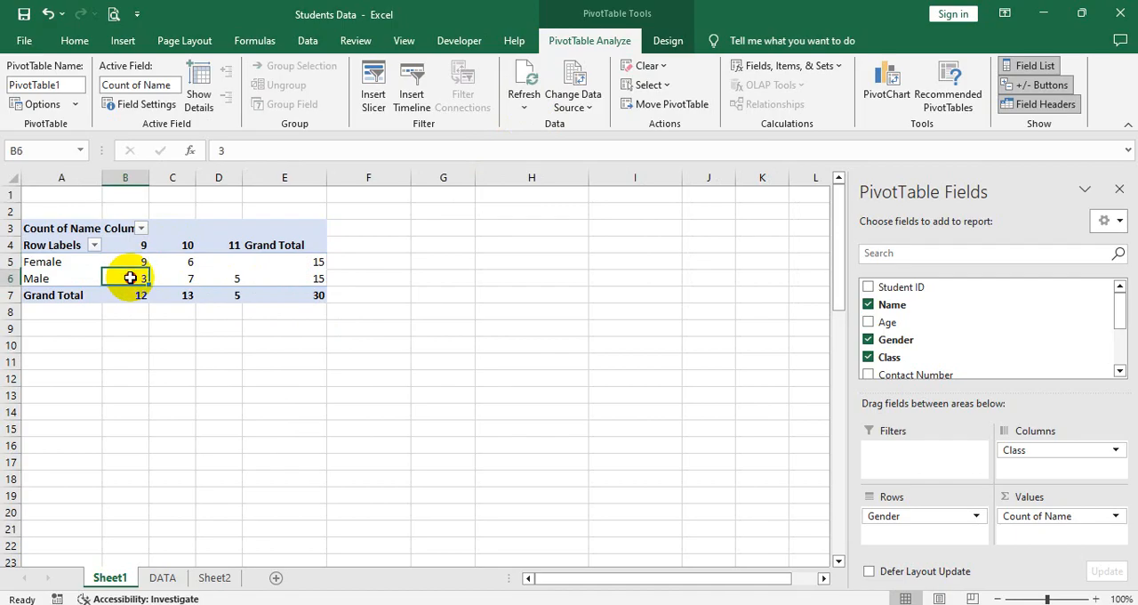
pyautogui.moveTo(131, 298); pyautogui.dragTo(219, 297)
pyautogui.click(219, 297)
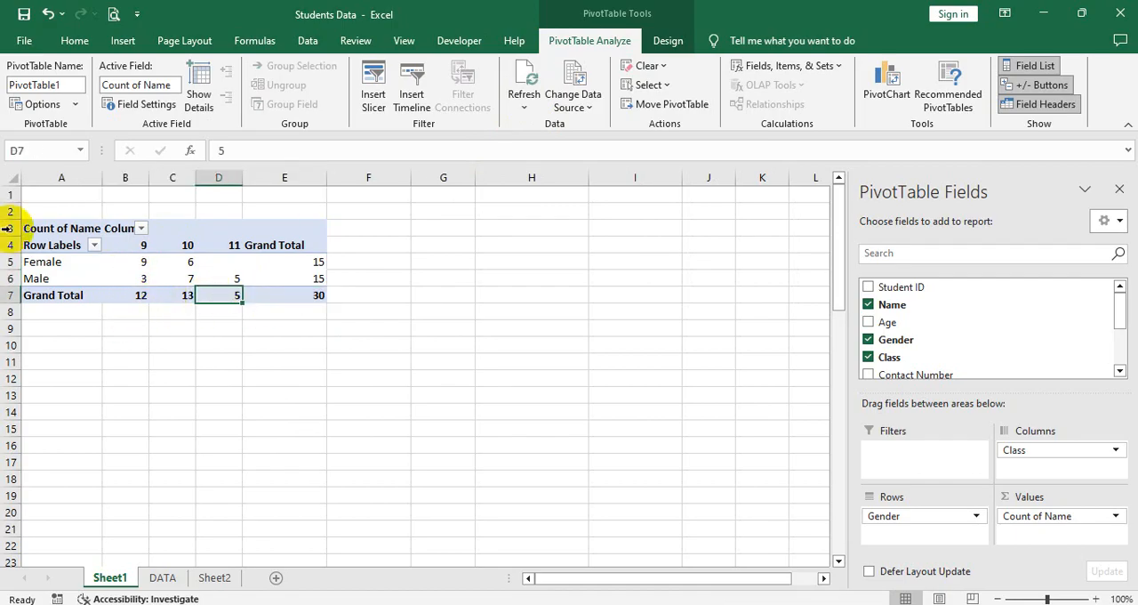
# Step: Increase rows 5 to 7 to about double height and hide row 3 above the PivotTable's class headings
pyautogui.moveTo(11, 261); pyautogui.dragTo(16, 294)
pyautogui.click(132, 300)
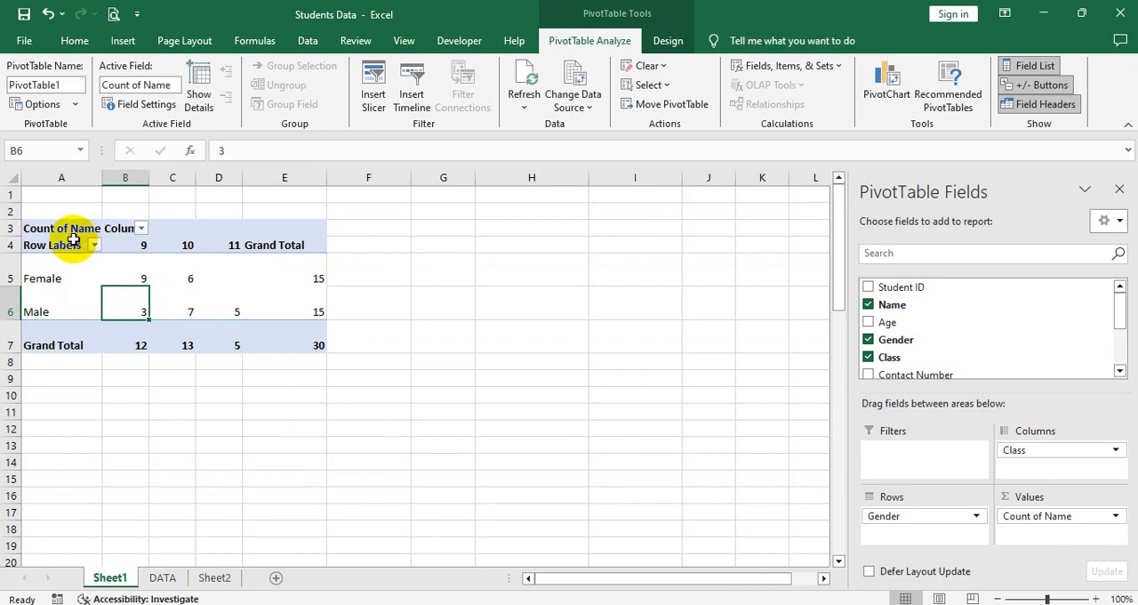
pyautogui.click(7, 227)
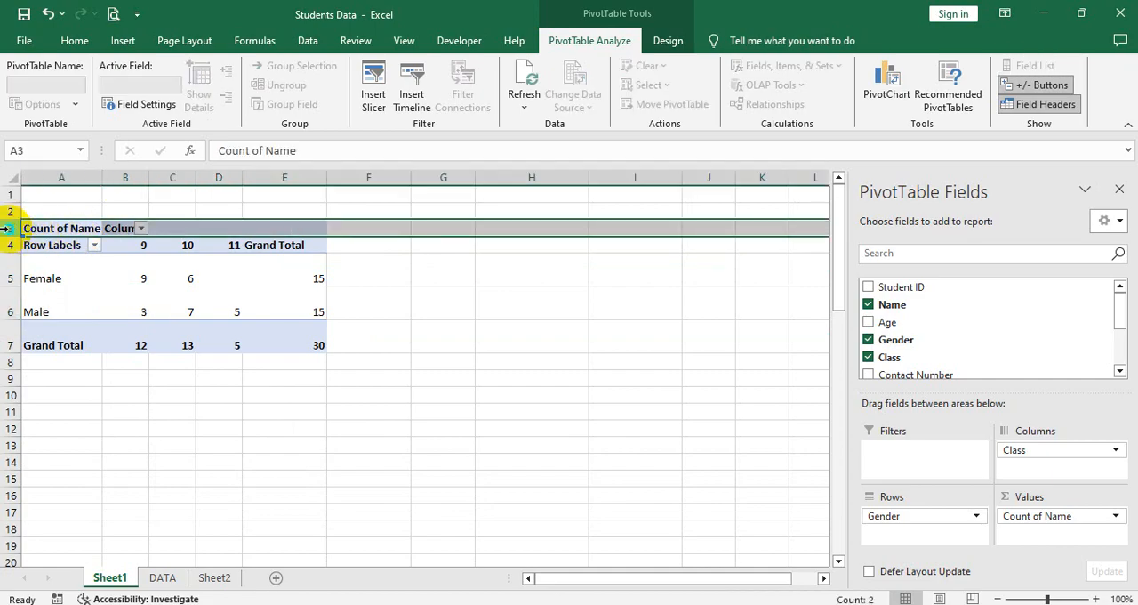
pyautogui.rightClick(6, 228)
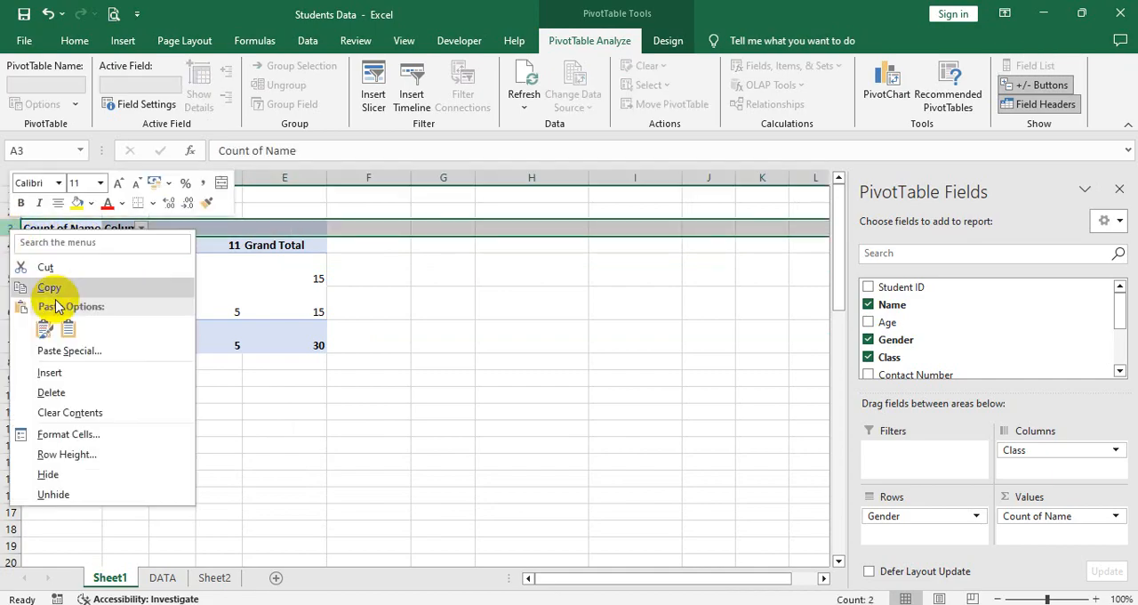
pyautogui.click(87, 473)
# Step: Rename the PivotTable's Row Labels heading in cell A4 as Gender
pyautogui.click(62, 233)
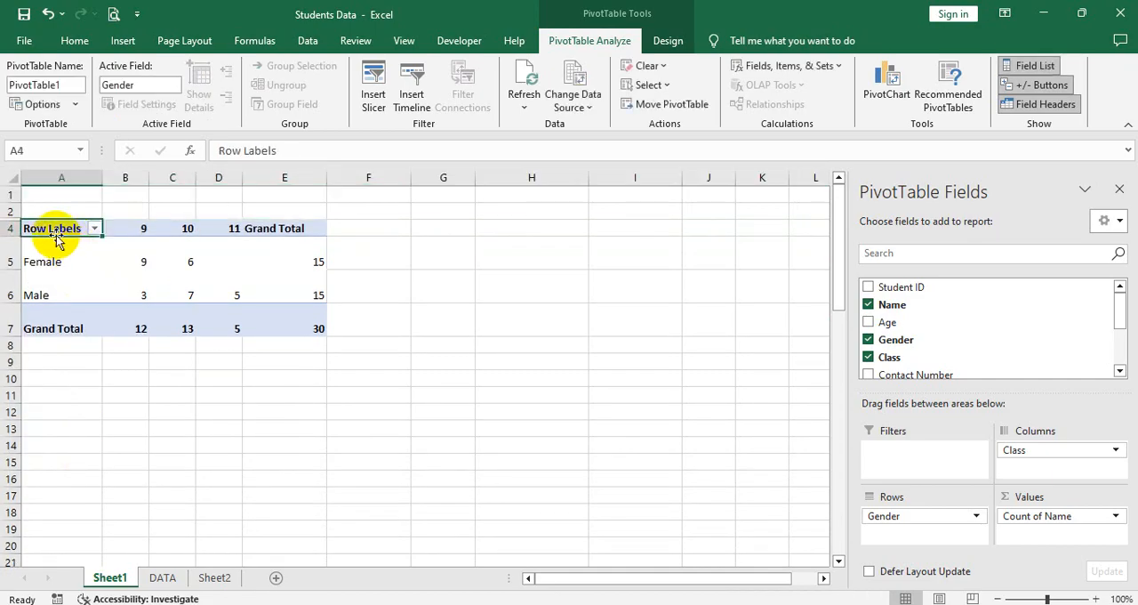
pyautogui.doubleClick(286, 151)
pyautogui.click(287, 153)
pyautogui.moveTo(286, 153); pyautogui.dragTo(153, 156)
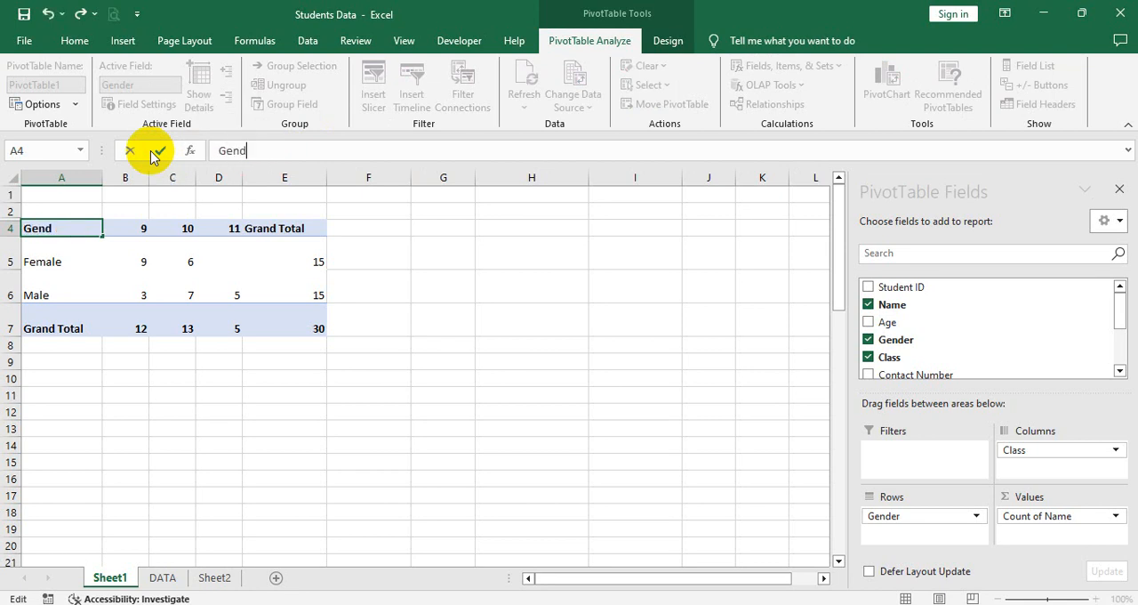
pyautogui.press('Return')
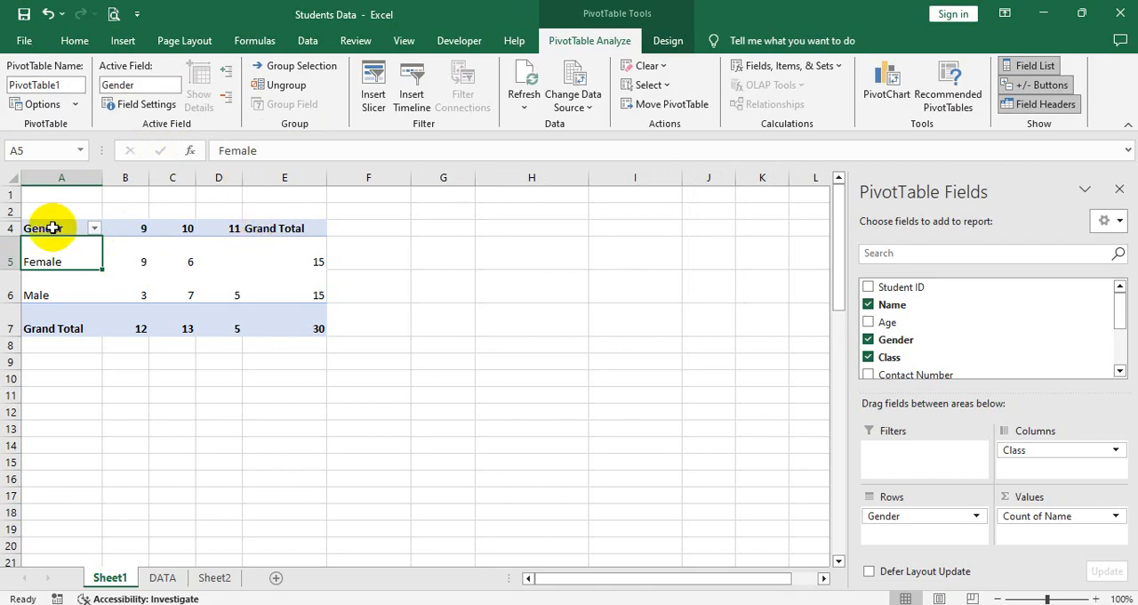
# Step: Center the contents of the whole PivotTable, A4 to E7, both horizontally and vertically
pyautogui.moveTo(53, 227); pyautogui.dragTo(307, 328)
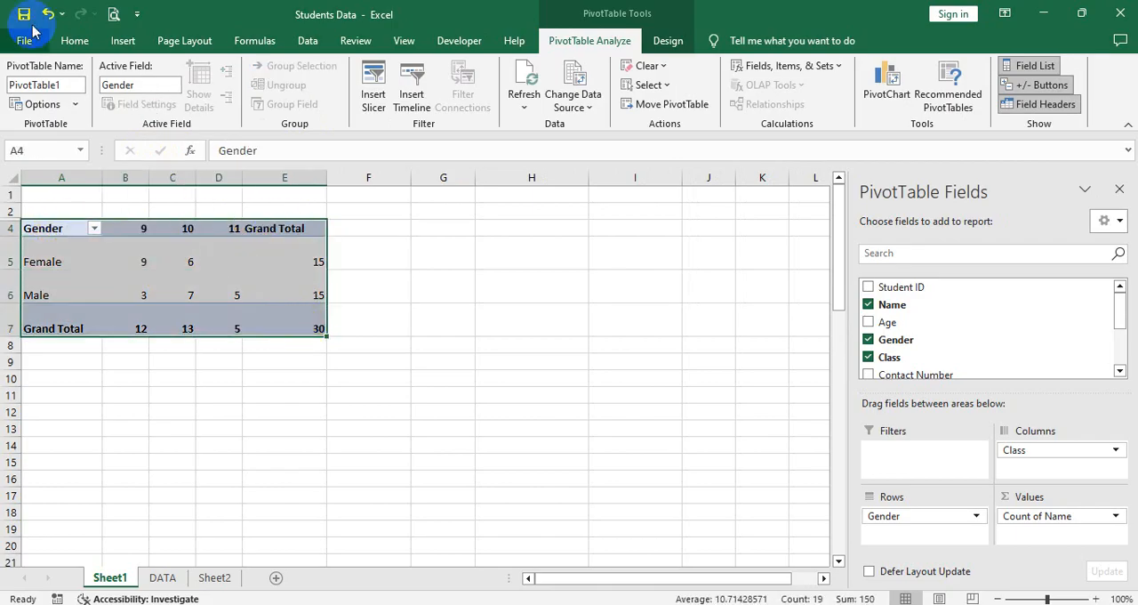
pyautogui.click(74, 39)
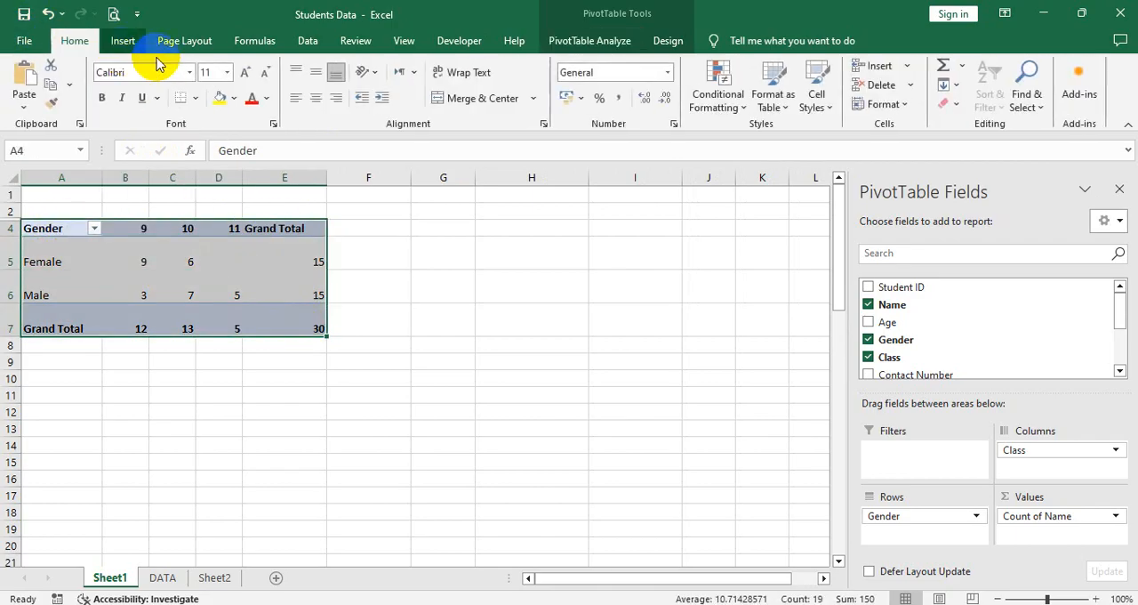
pyautogui.click(316, 100)
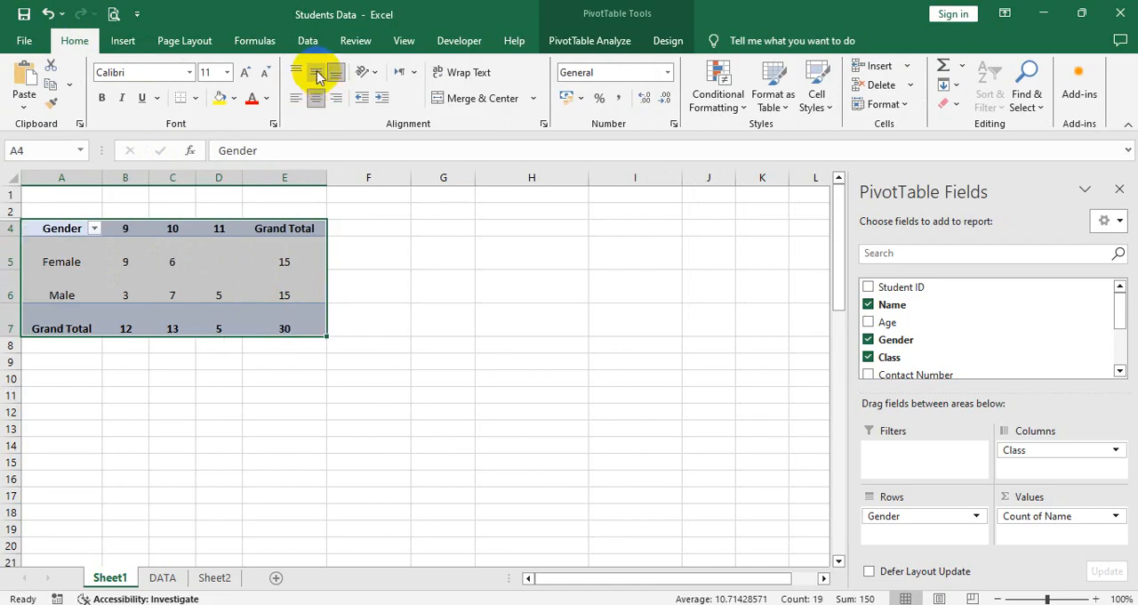
pyautogui.click(315, 72)
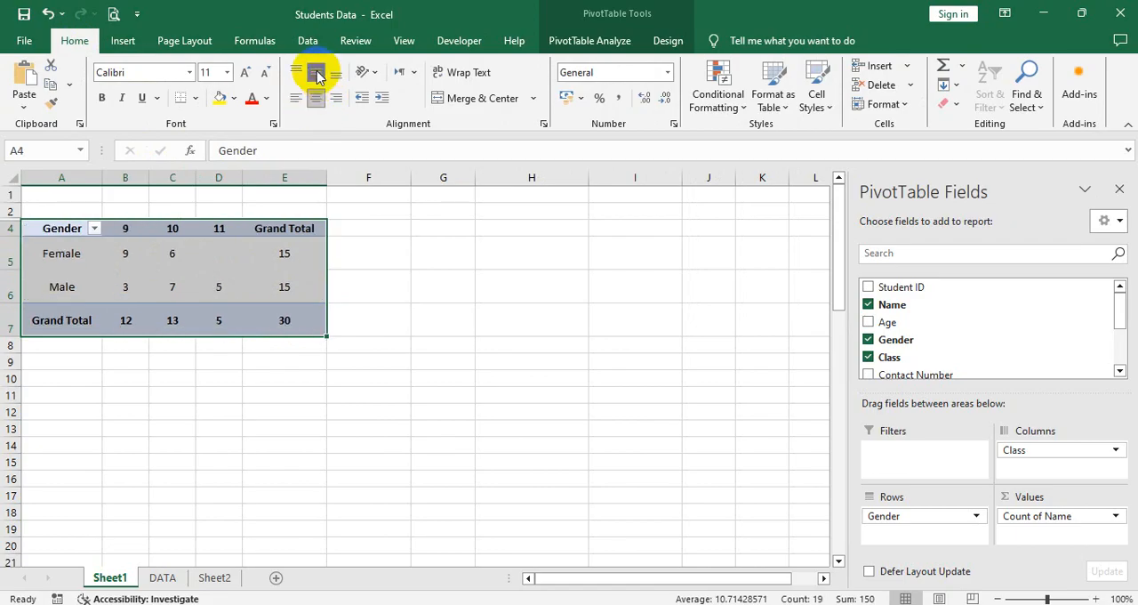
# Step: Apply All Borders to the PivotTable cells A4 to E7
pyautogui.click(196, 101)
pyautogui.click(190, 241)
pyautogui.click(188, 254)
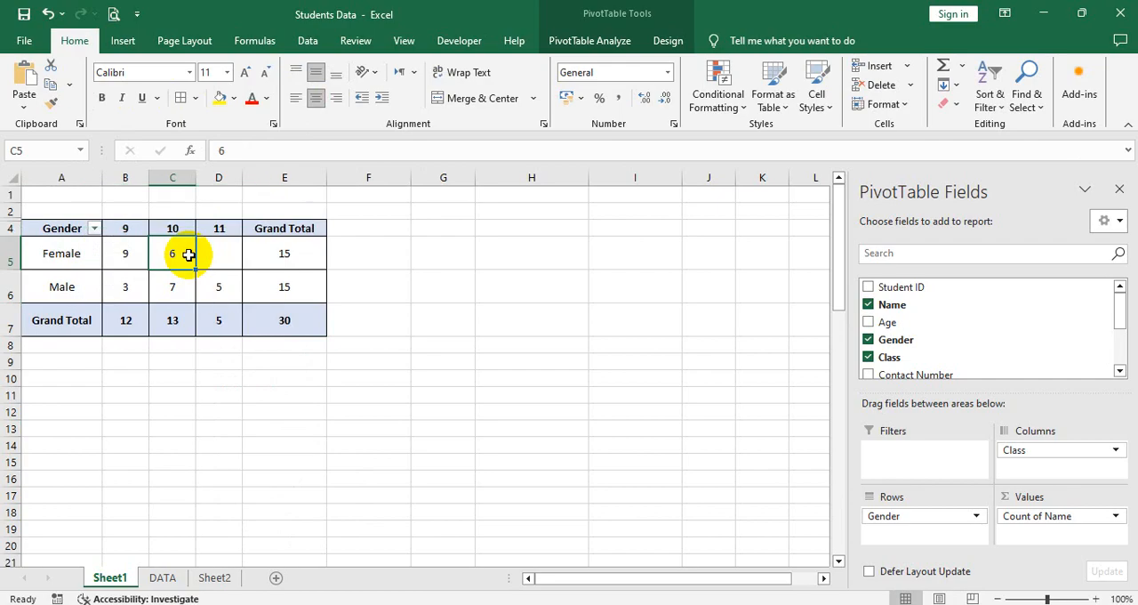
# Step: Increase the height of the PivotTable's header row 4 to match the rows below it
pyautogui.moveTo(13, 234); pyautogui.dragTo(14, 252)
pyautogui.click(219, 300)
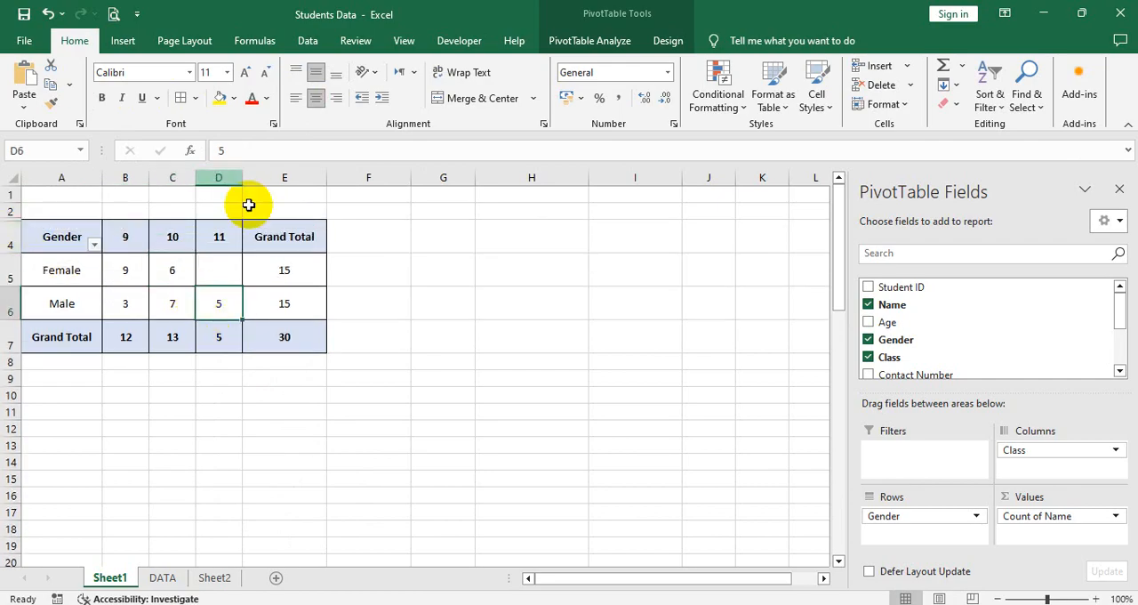
# Step: Add the Age field to the PivotTable and unhide row 3 above its class headings
pyautogui.click(635, 40)
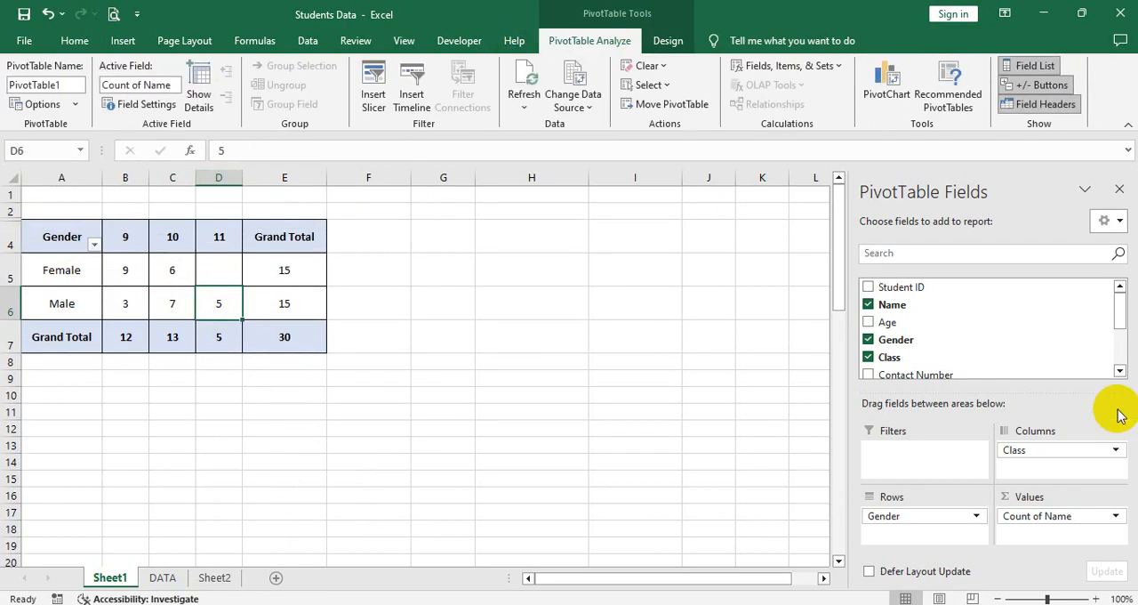
pyautogui.click(868, 324)
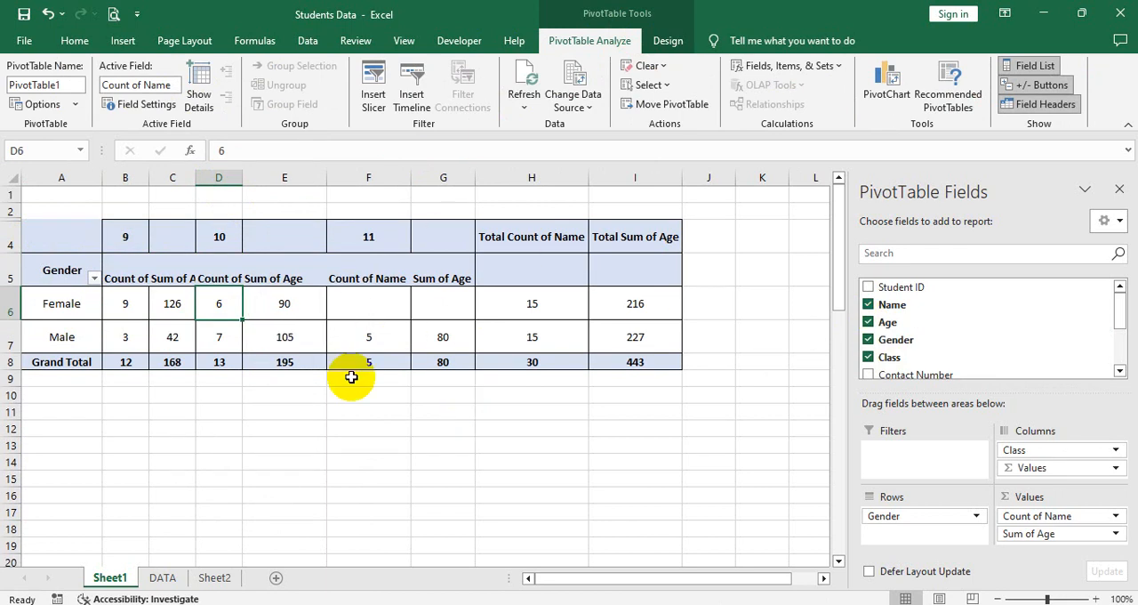
pyautogui.moveTo(14, 208); pyautogui.dragTo(15, 242)
pyautogui.rightClick(15, 242)
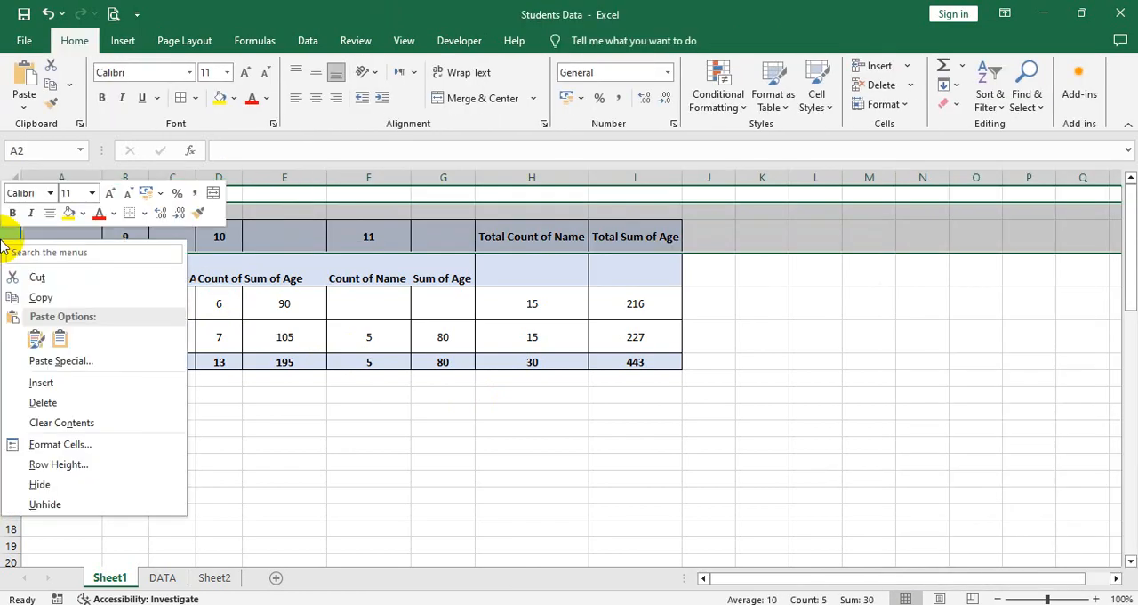
pyautogui.click(46, 505)
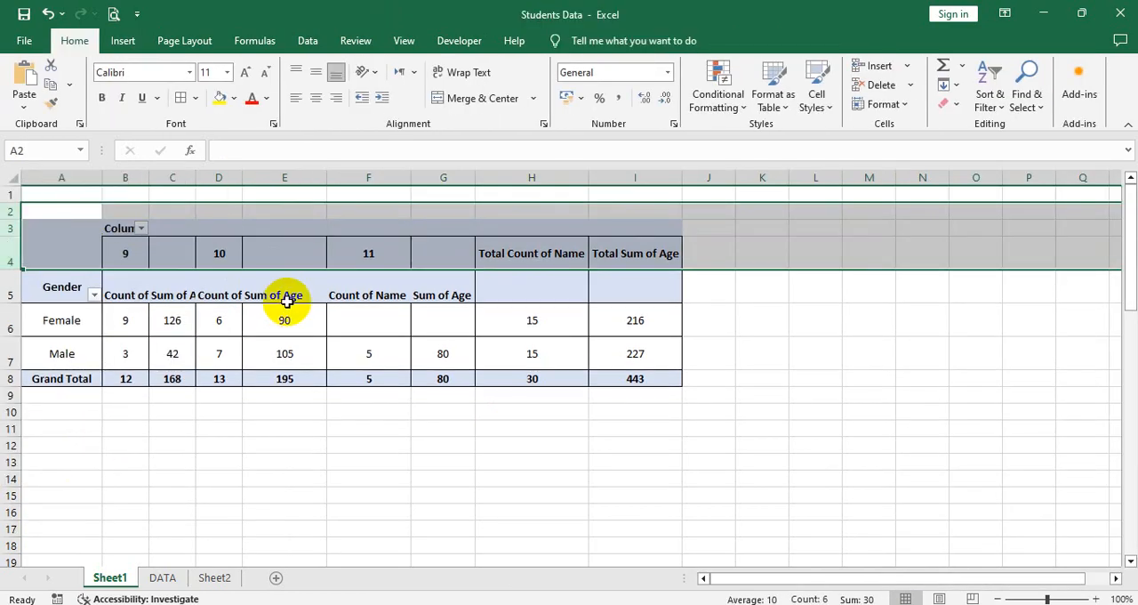
# Step: Move Sum of Age from the Values area to the Rows area, below Gender
pyautogui.click(287, 297)
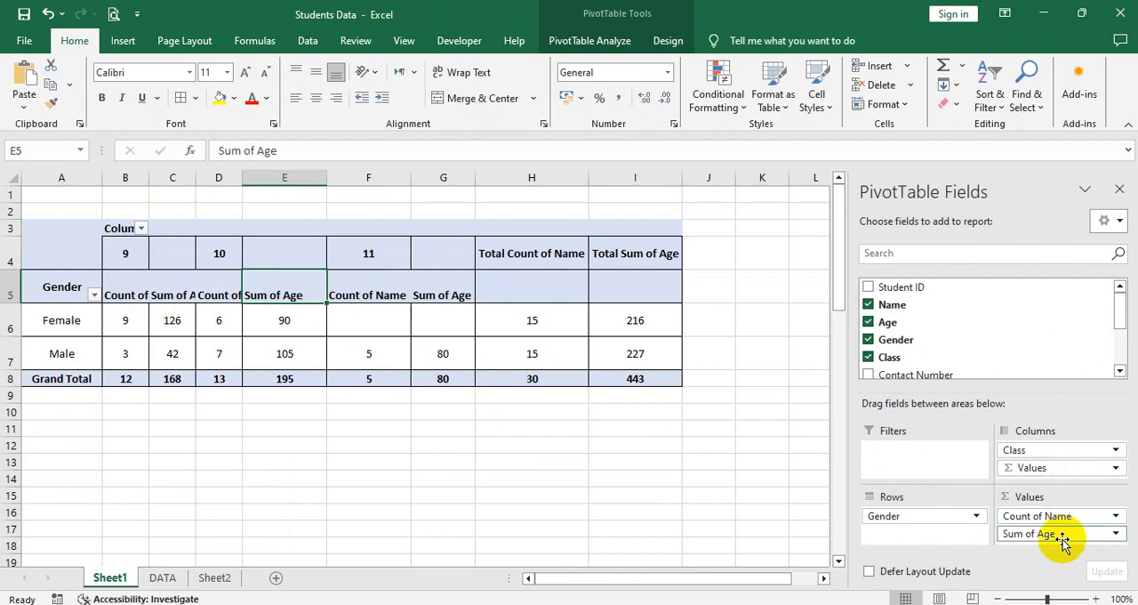
pyautogui.moveTo(1062, 538); pyautogui.dragTo(926, 529)
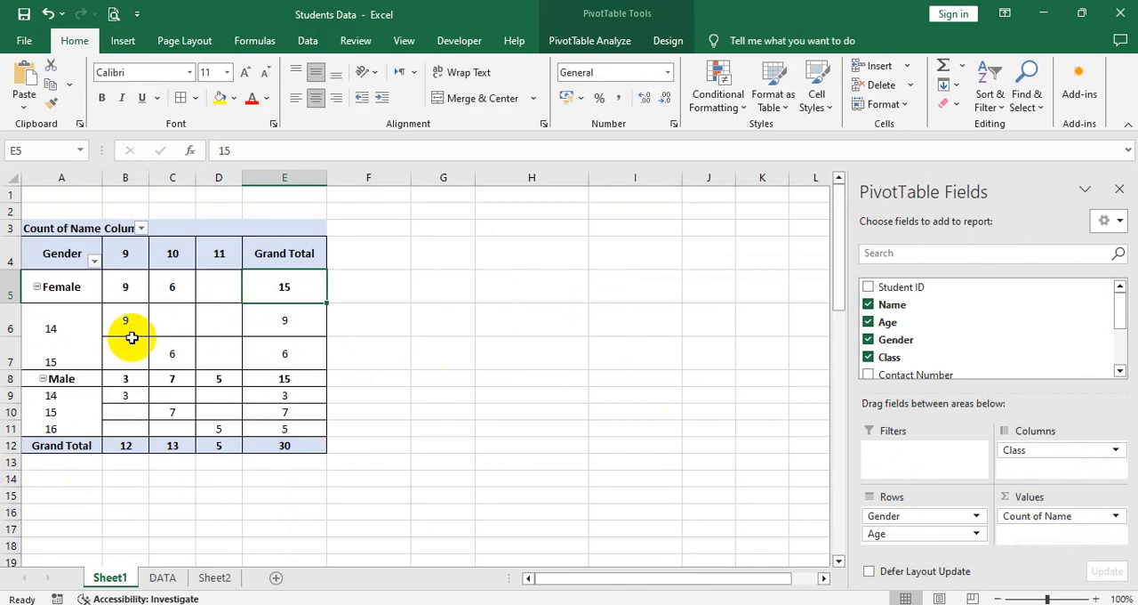
# Step: Examine how the female students of ages 14 and 15 are distributed across the classes in the PivotTable
pyautogui.click(76, 329)
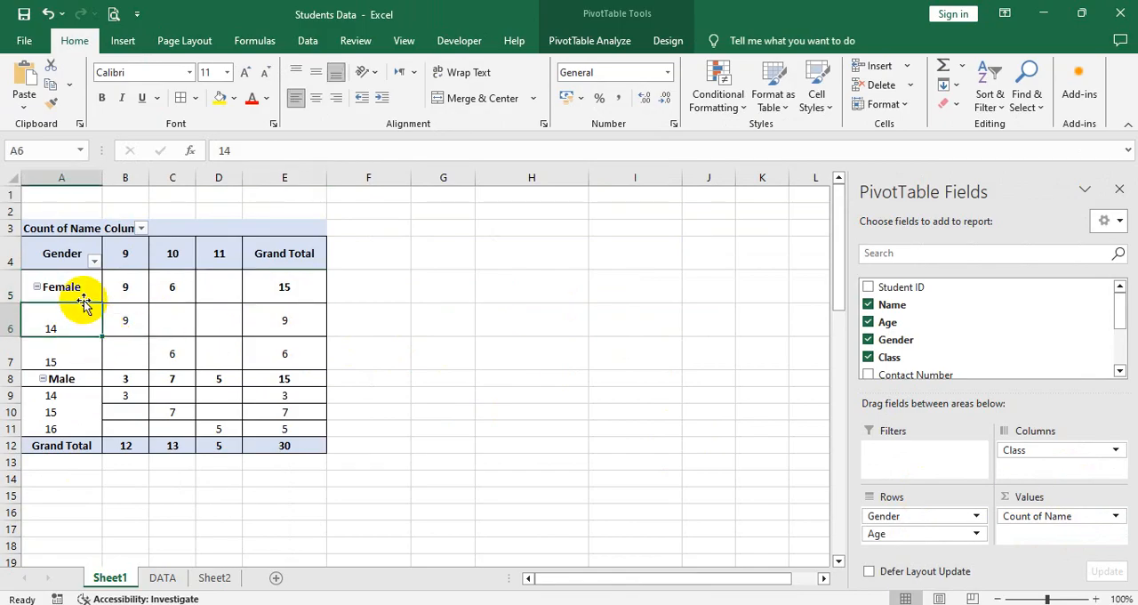
pyautogui.click(72, 288)
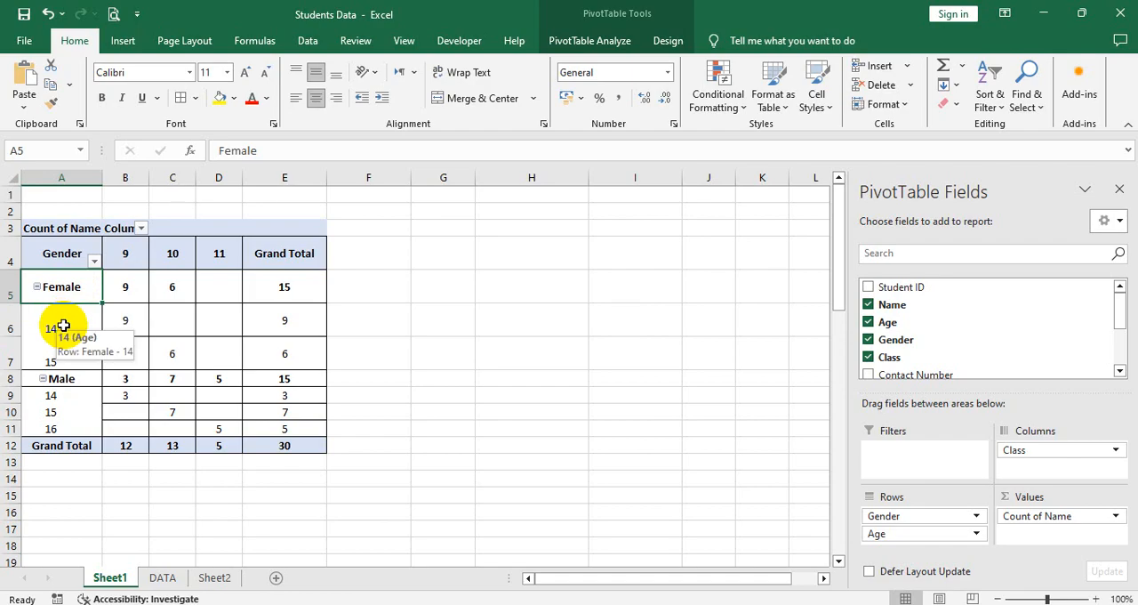
pyautogui.click(120, 323)
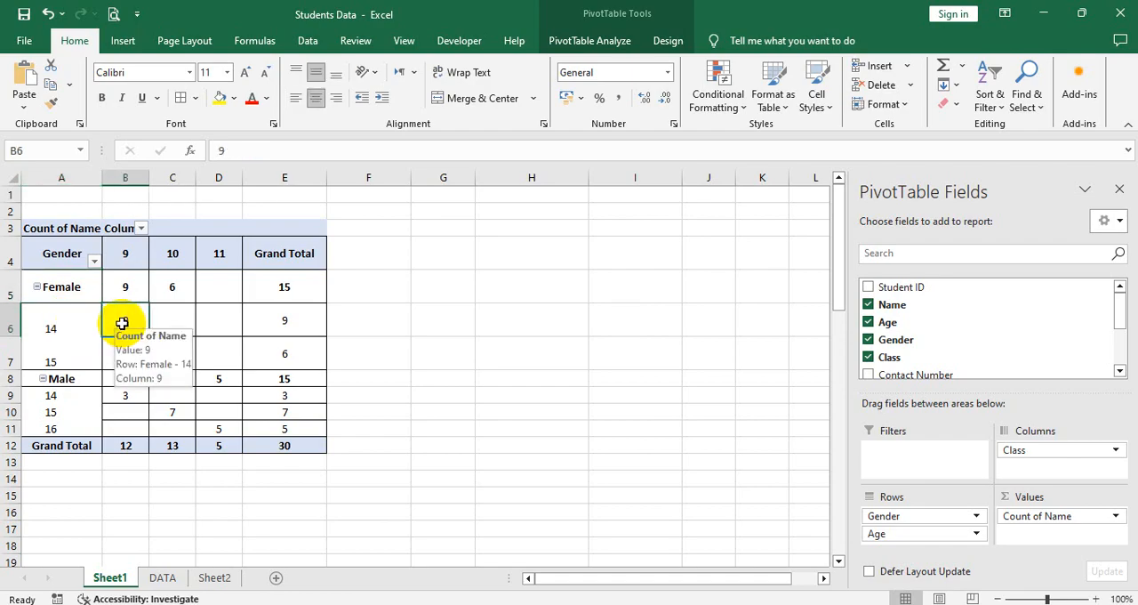
pyautogui.click(56, 364)
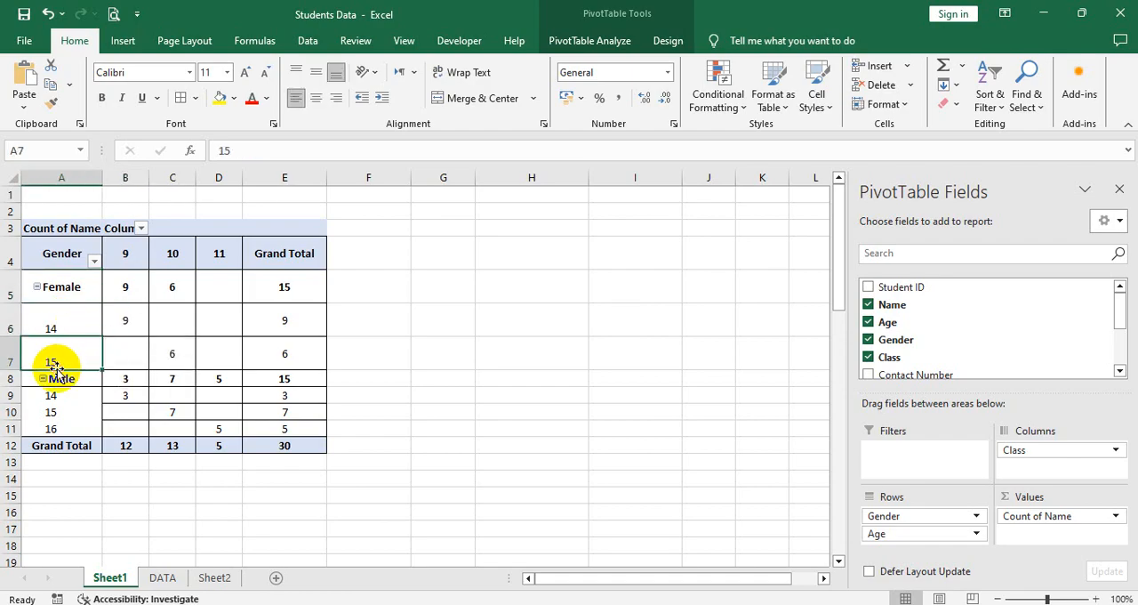
pyautogui.click(76, 320)
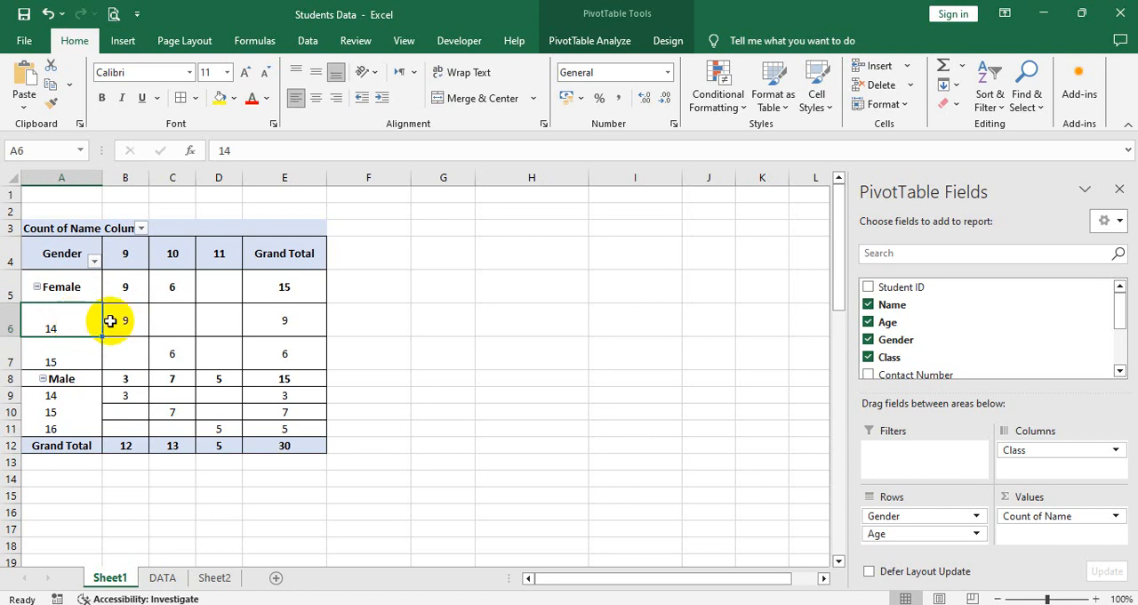
pyautogui.click(128, 321)
pyautogui.click(44, 325)
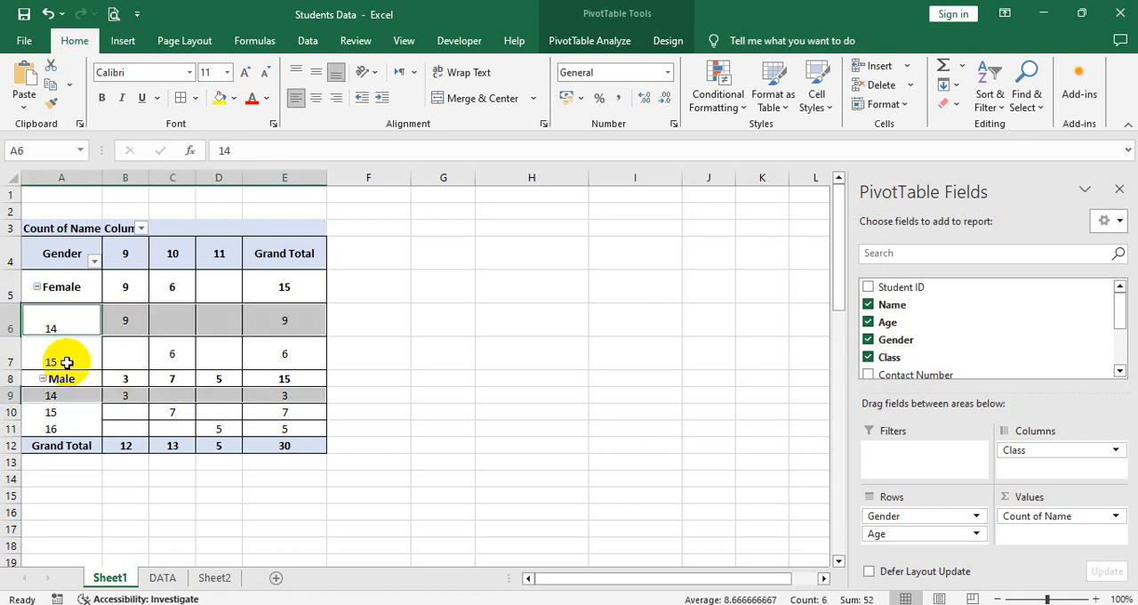
pyautogui.click(67, 363)
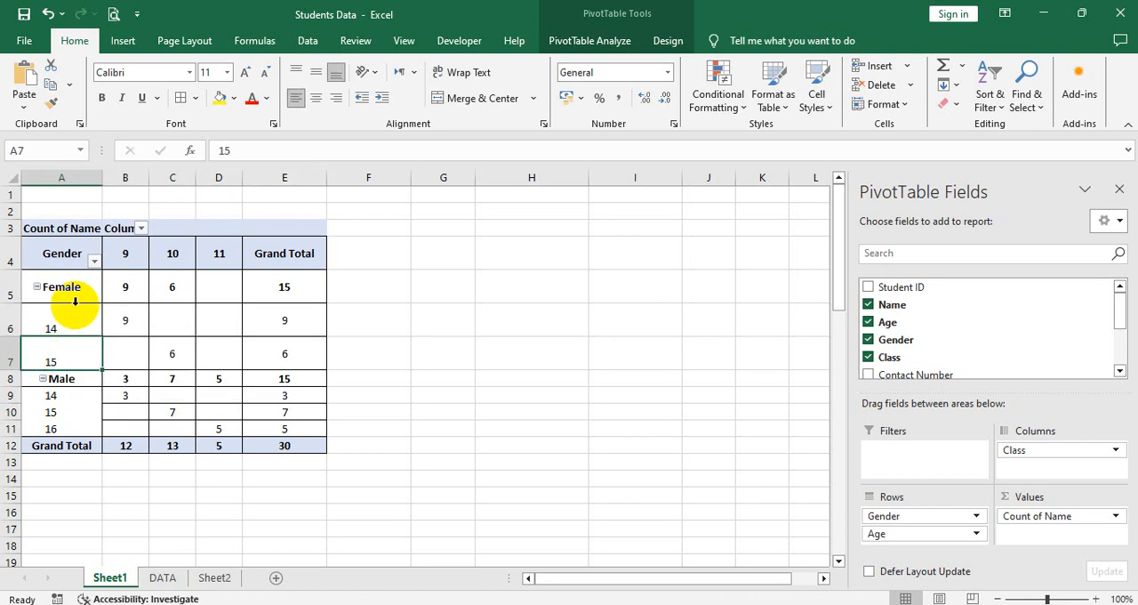
pyautogui.press('Right')
pyautogui.press('Right')
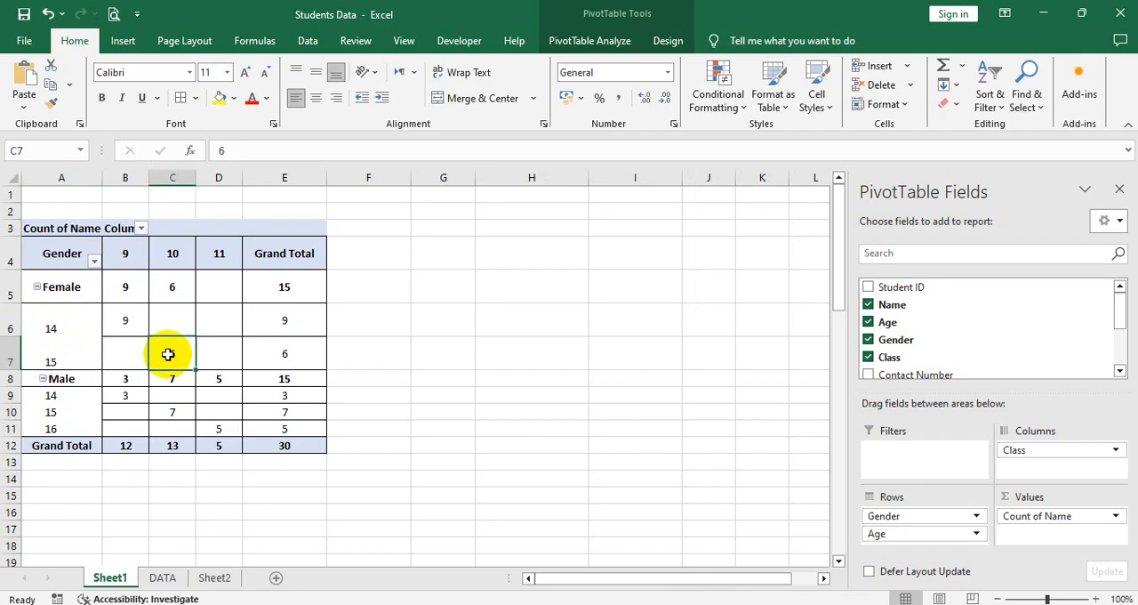
pyautogui.click(50, 353)
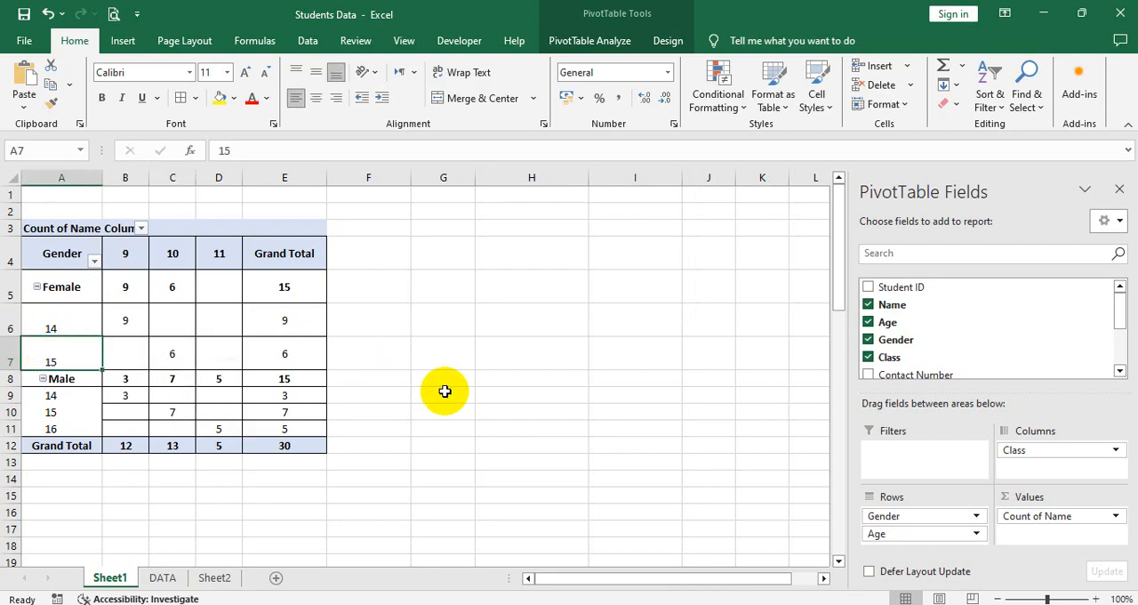
# Step: Move the Age field into the Columns area above Class, and return it to the Rows area above Gender
pyautogui.moveTo(955, 538); pyautogui.dragTo(1049, 438)
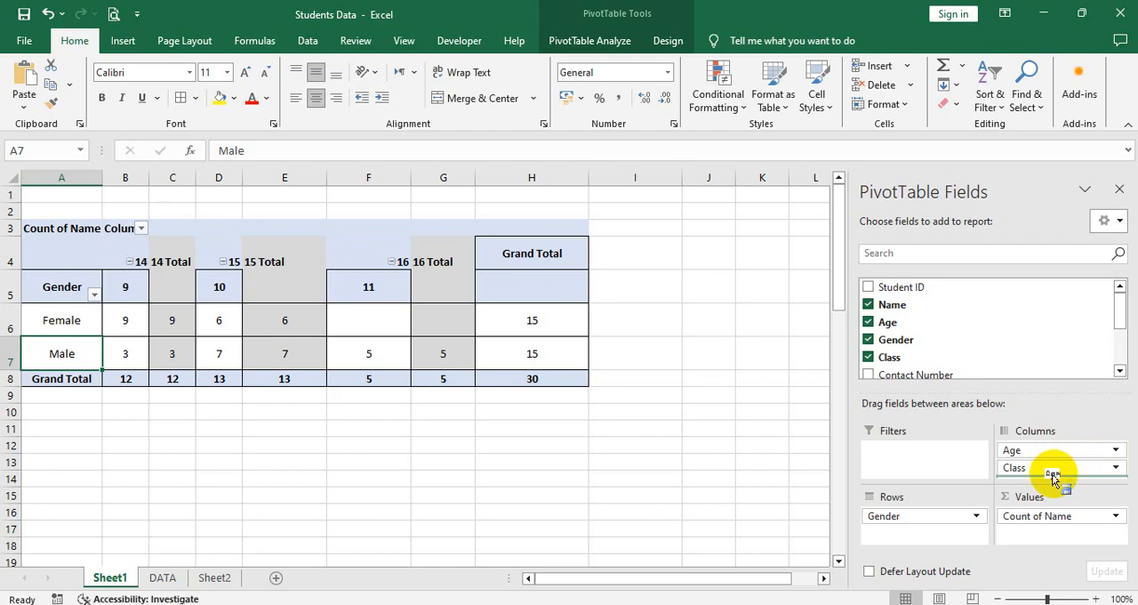
pyautogui.moveTo(1049, 472); pyautogui.dragTo(950, 515)
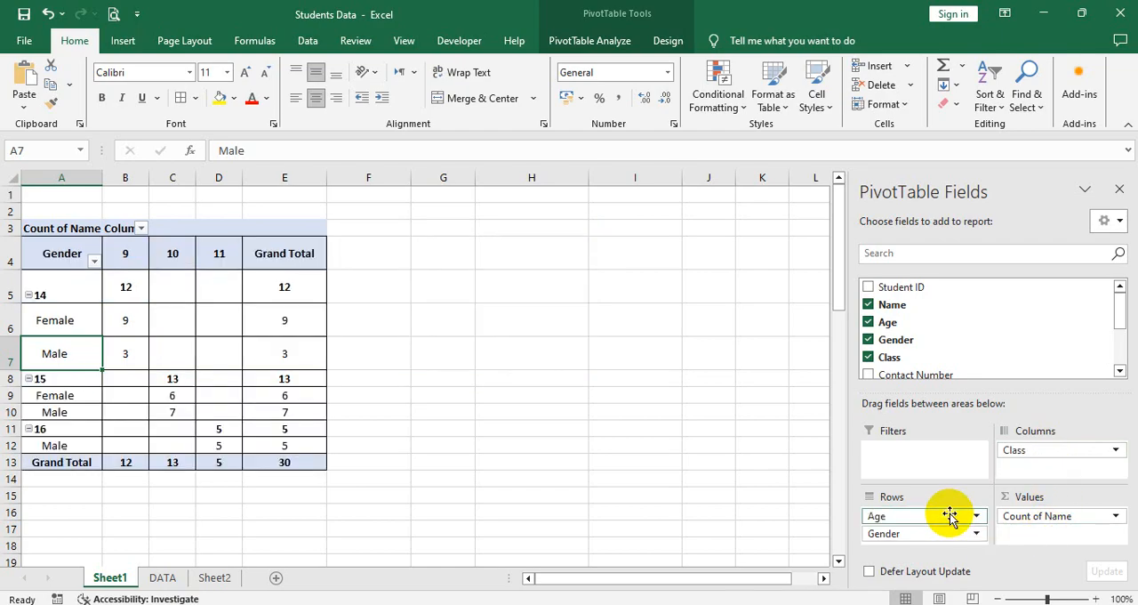
# Step: Examine the age groups 14, 15 and 16 with their gender counts per class in the PivotTable
pyautogui.click(62, 306)
pyautogui.click(59, 292)
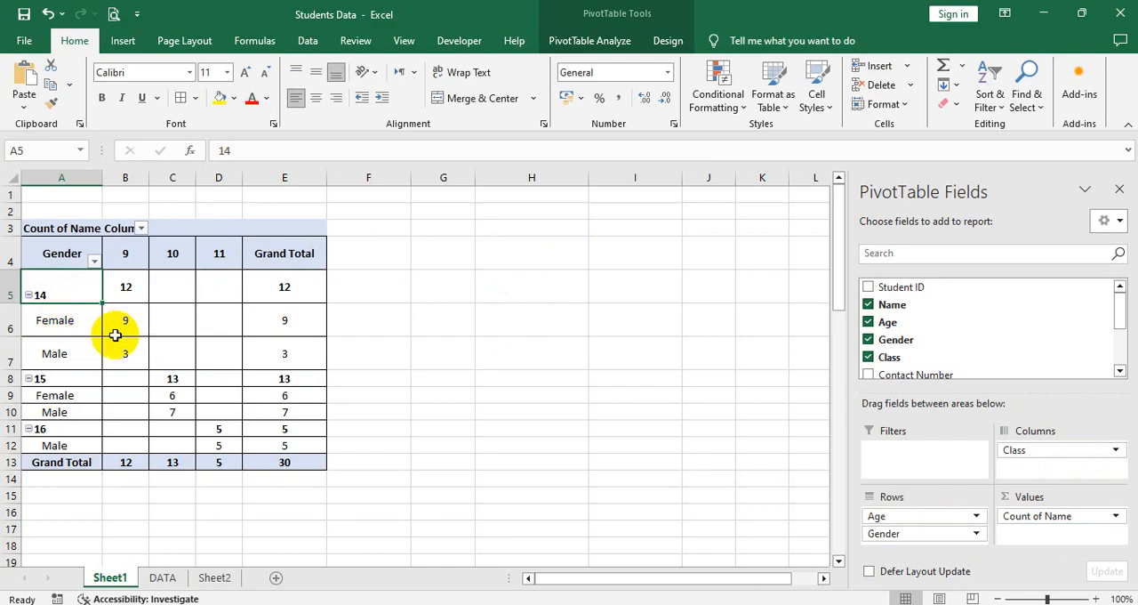
pyautogui.moveTo(55, 290); pyautogui.dragTo(300, 356)
pyautogui.click(54, 369)
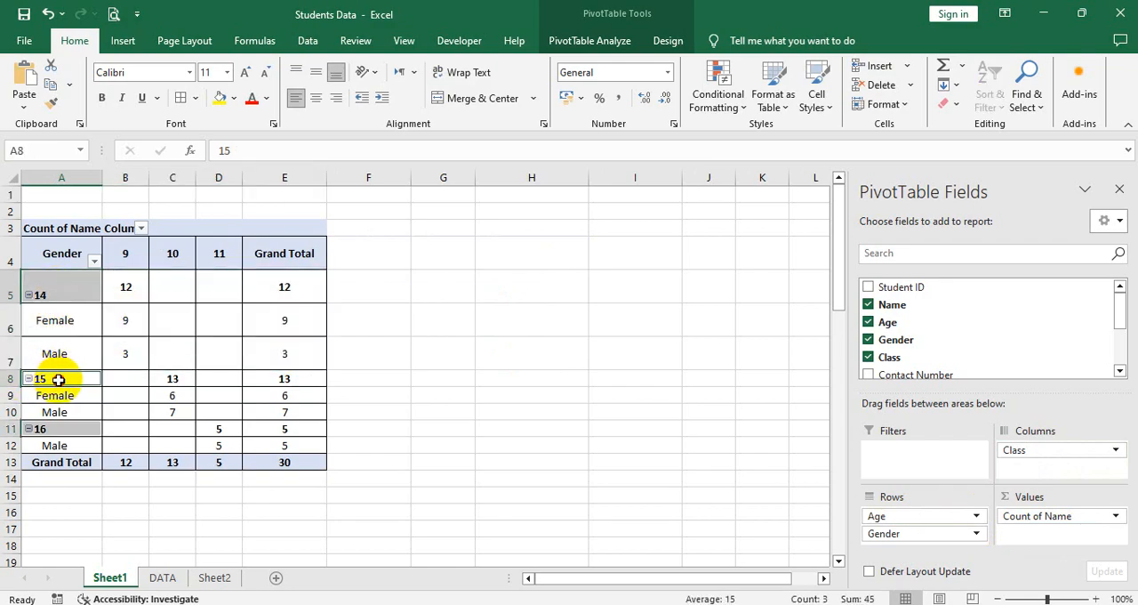
pyautogui.moveTo(58, 379); pyautogui.dragTo(290, 412)
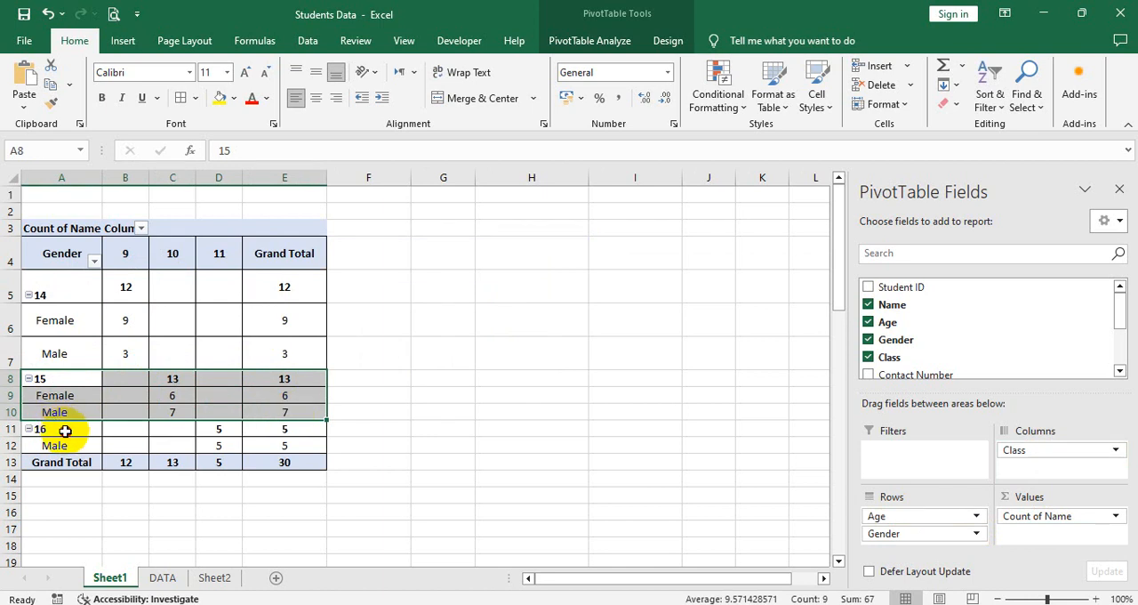
pyautogui.moveTo(65, 430); pyautogui.dragTo(294, 460)
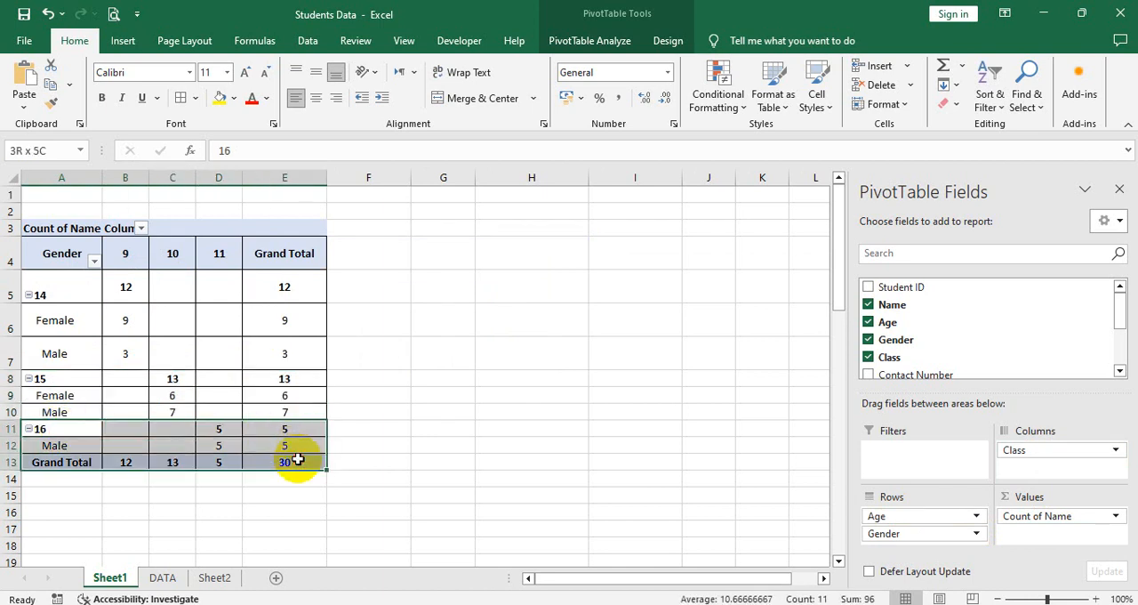
pyautogui.click(40, 430)
pyautogui.click(64, 448)
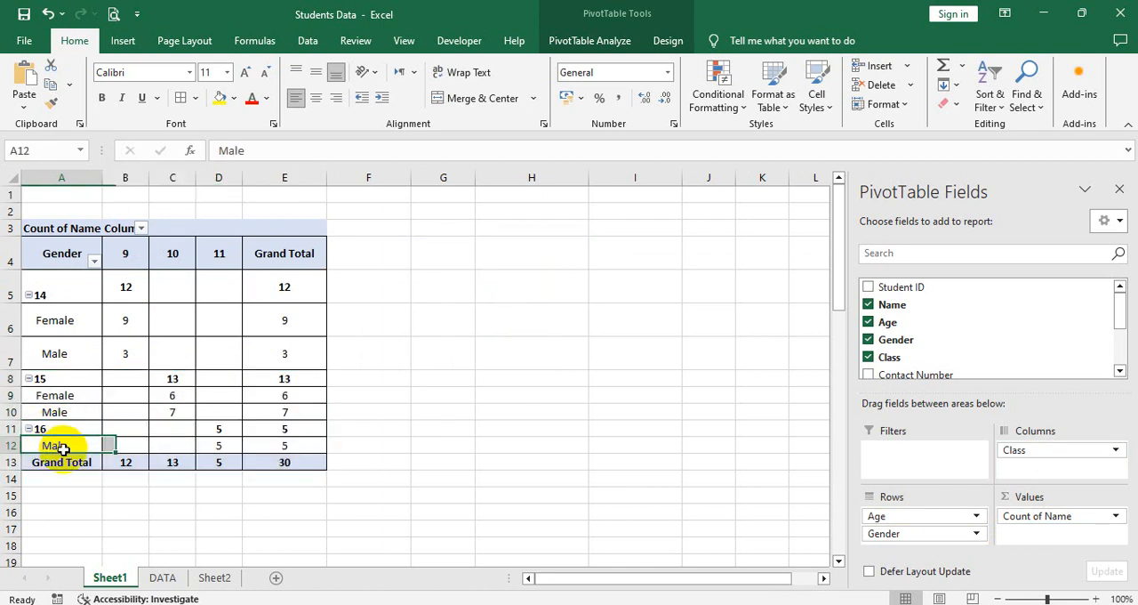
pyautogui.click(233, 443)
pyautogui.click(221, 240)
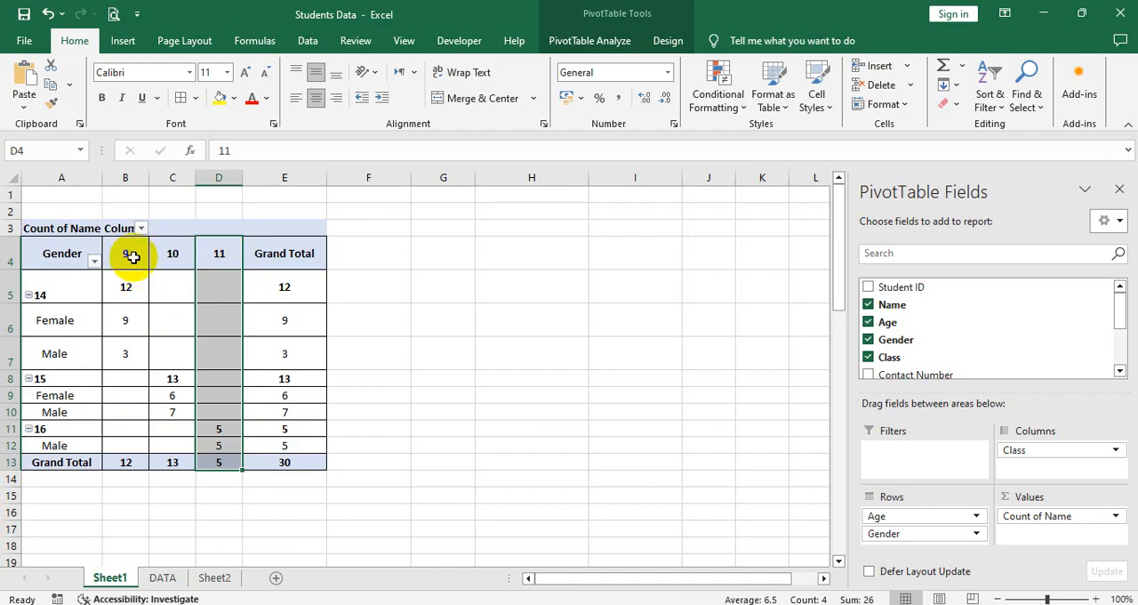
# Step: Hide row 3 containing the PivotTable's Count of Name and column label captions
pyautogui.rightClick(6, 229)
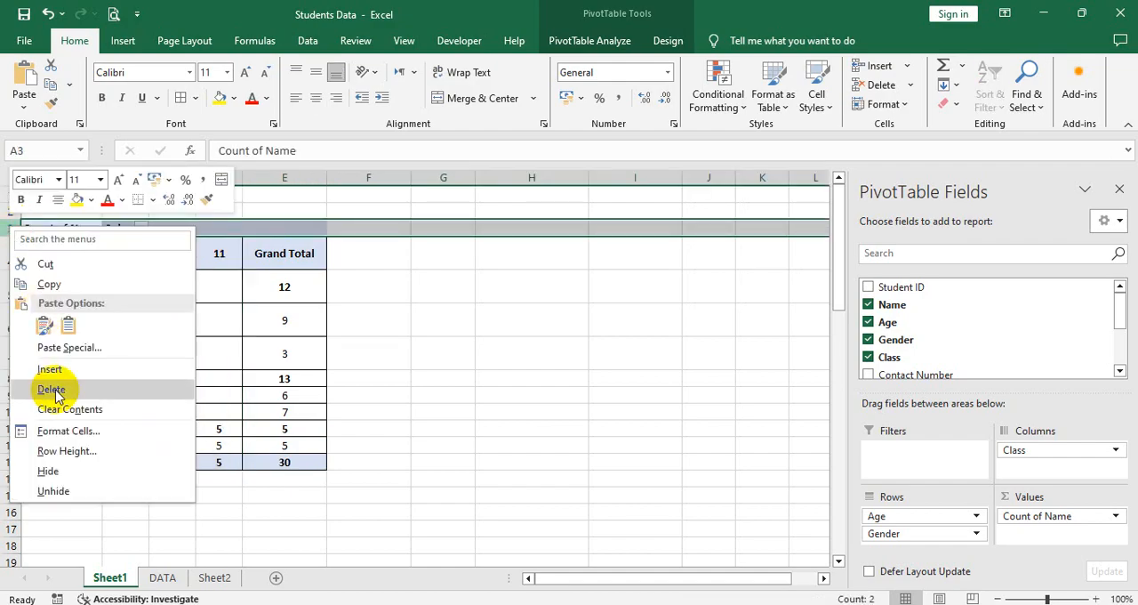
pyautogui.press('Escape')
# Step: Enter the custom headings Gender, Nine, Ten and 1st Year in cells A2 to D2 above the PivotTable
pyautogui.moveTo(68, 212); pyautogui.dragTo(298, 215)
pyautogui.click(60, 214)
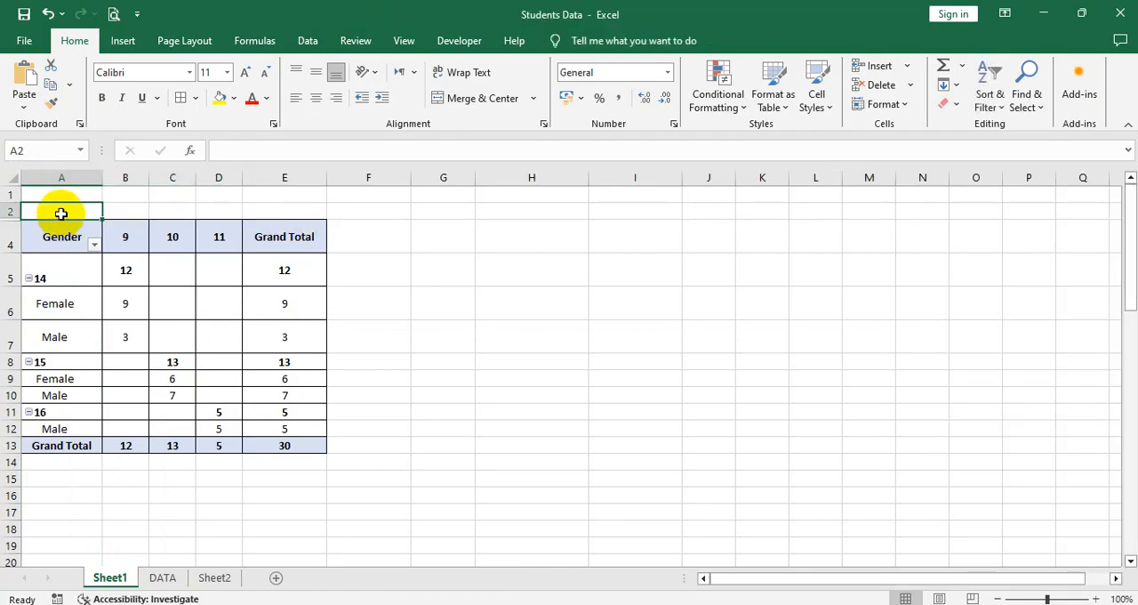
pyautogui.write('Gender')
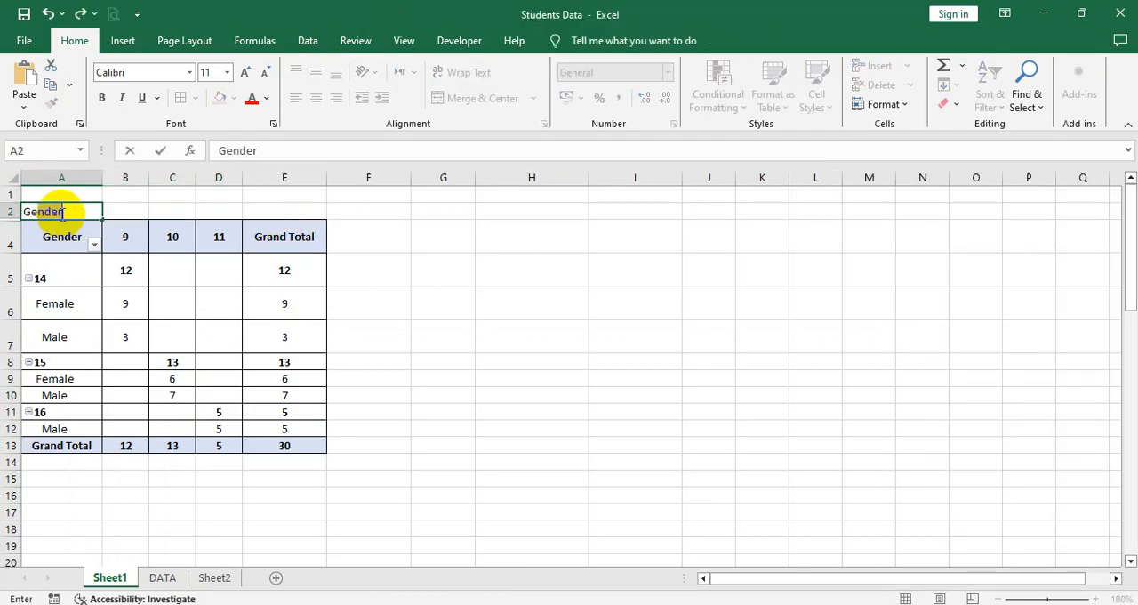
pyautogui.press('Tab')
pyautogui.write('L')
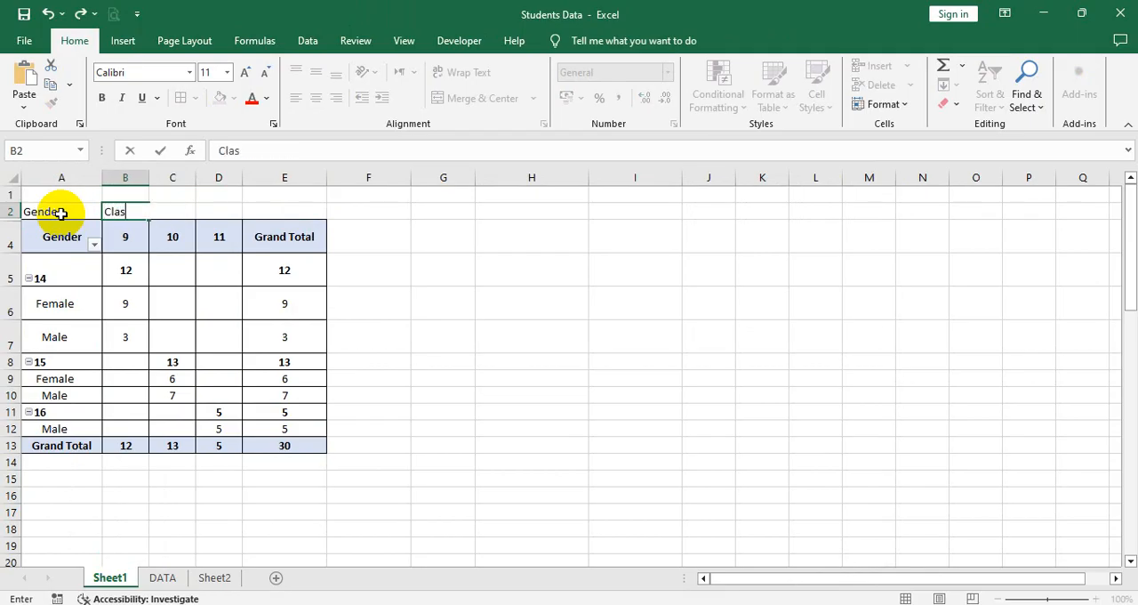
pyautogui.press('Escape')
pyautogui.write('Nine')
pyautogui.press('Tab')
pyautogui.write('Ten')
pyautogui.press('Tab')
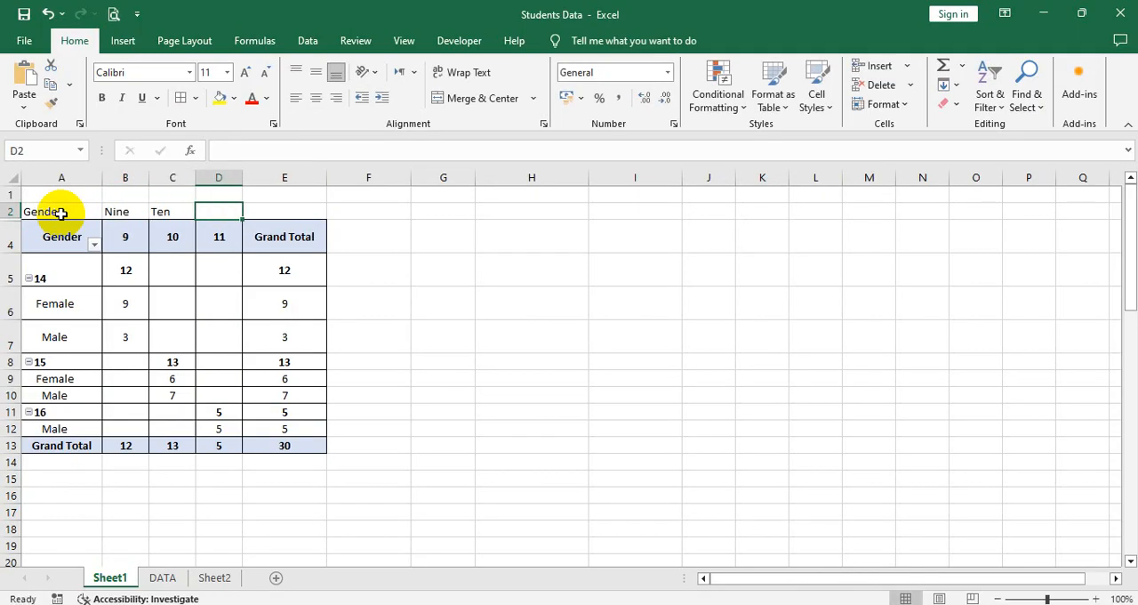
pyautogui.write('Ele')
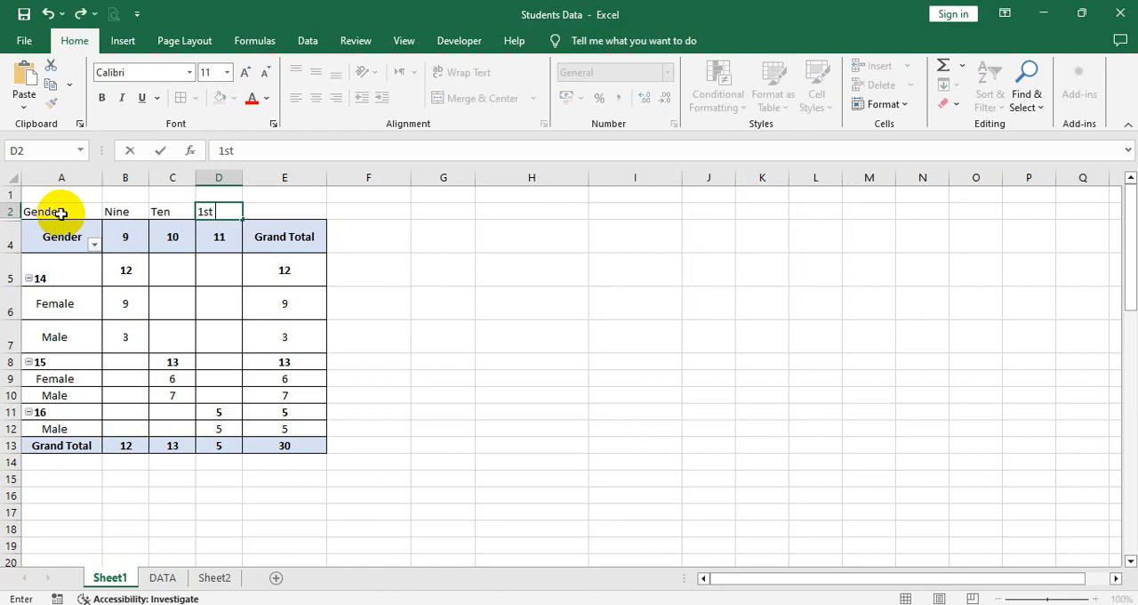
pyautogui.write('r')
pyautogui.click(60, 222)
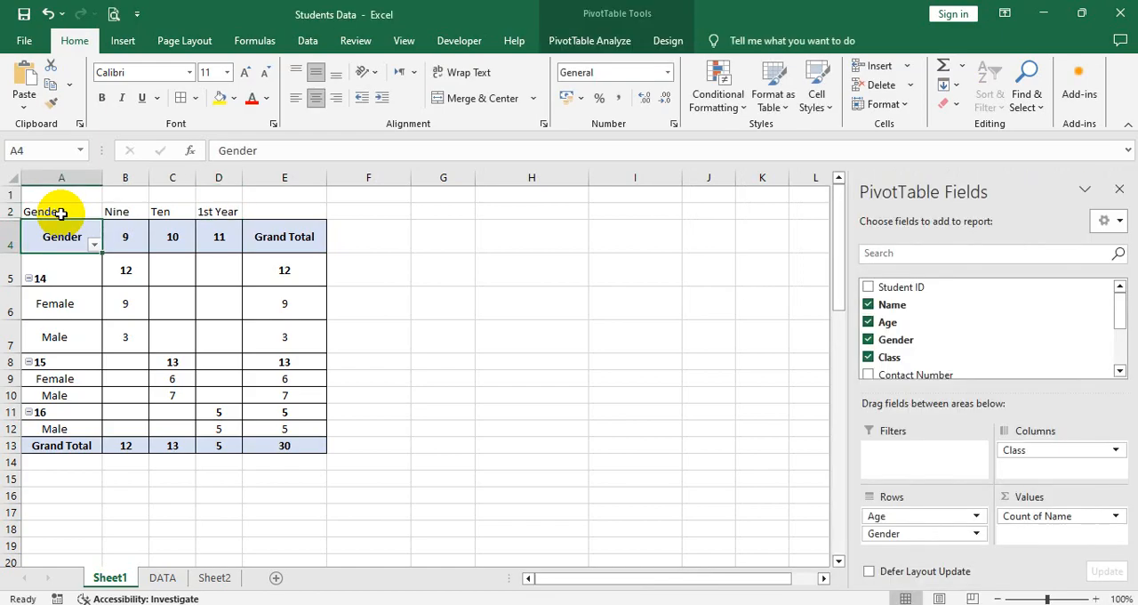
# Step: Center row 2 and copy the PivotTable header formatting from row 4 onto cells A2 to E2 with Format Painter
pyautogui.click(13, 212)
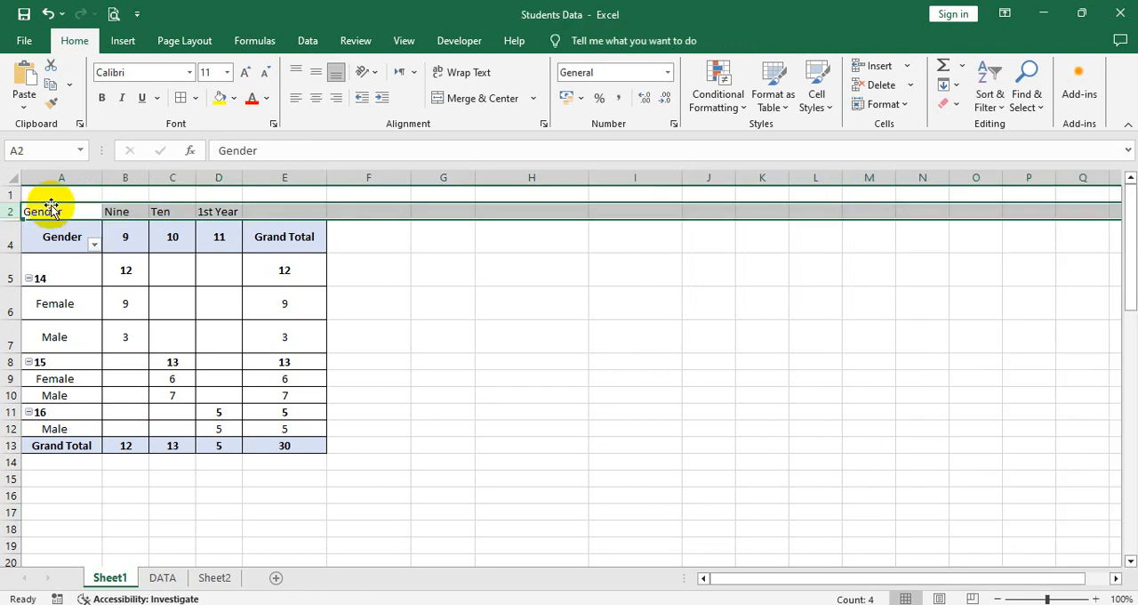
pyautogui.click(316, 98)
pyautogui.click(256, 261)
pyautogui.moveTo(241, 241)
pyautogui.mouseDown()
pyautogui.moveTo(53, 238)
pyautogui.moveTo(62, 214)
pyautogui.moveTo(271, 212)
pyautogui.mouseUp()
pyautogui.click(49, 103)
pyautogui.click(268, 239)
pyautogui.click(287, 412)
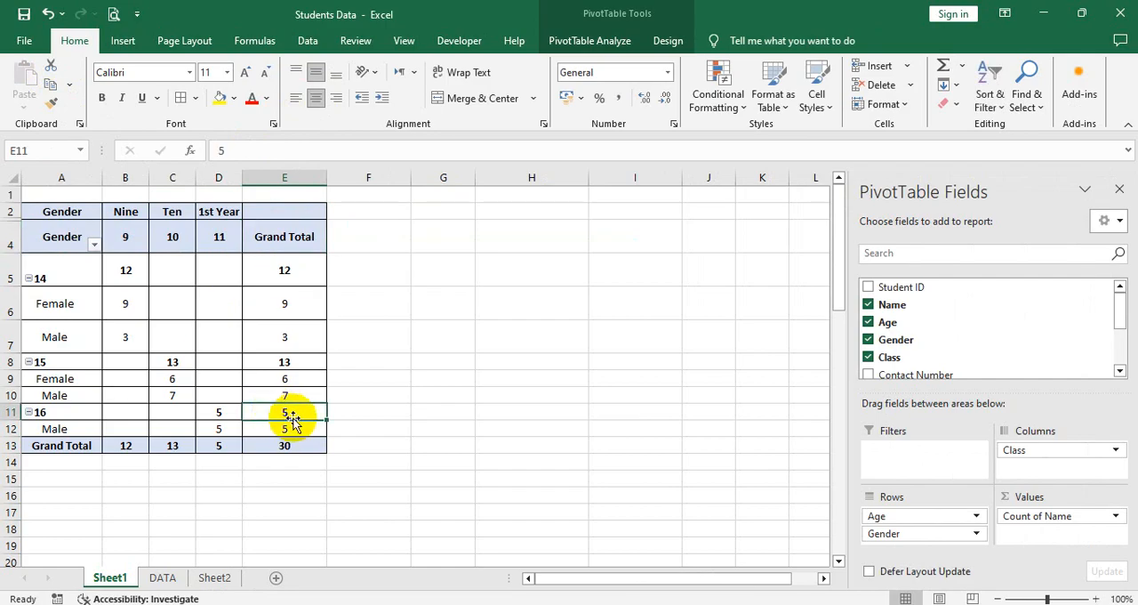
# Step: Examine the Class field's layout and custom subtotal options in its field settings, leaving them unapplied
pyautogui.click(216, 267)
pyautogui.click(256, 220)
pyautogui.click(223, 238)
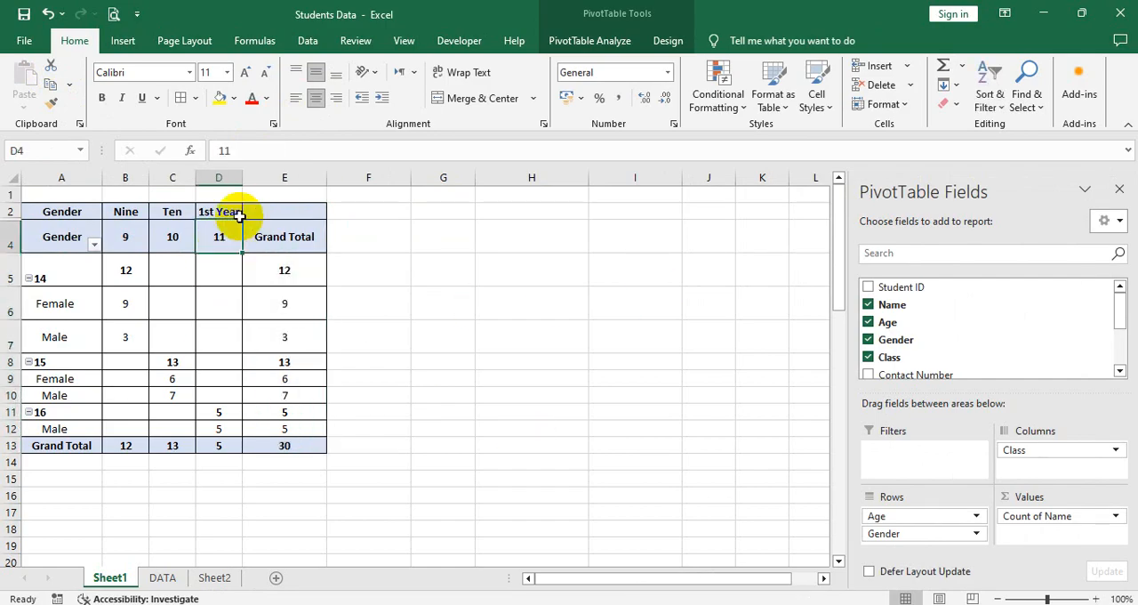
pyautogui.click(583, 41)
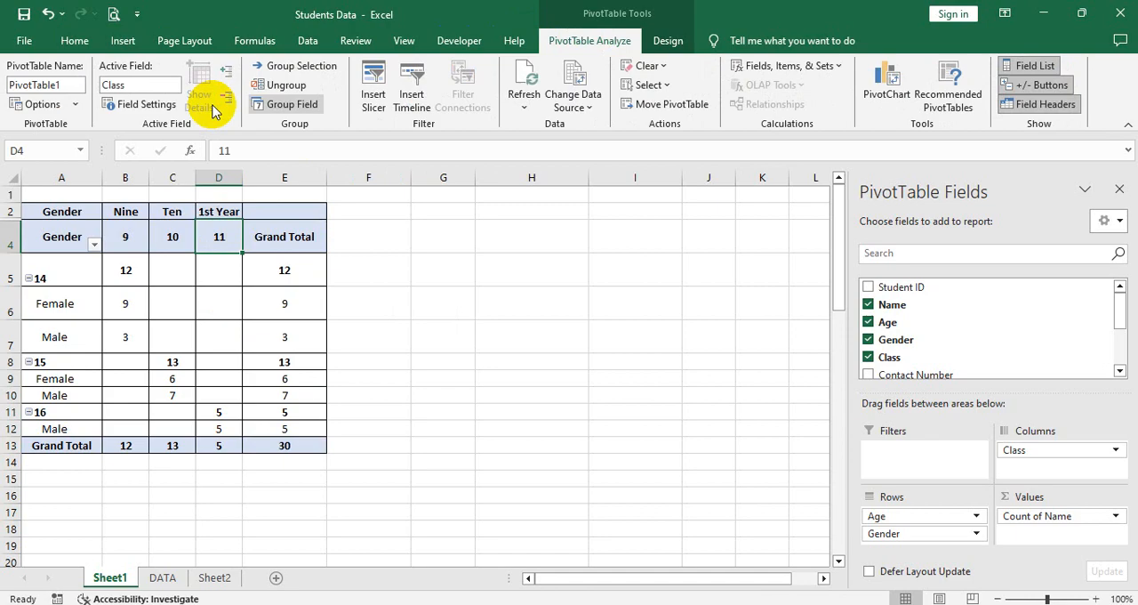
pyautogui.click(125, 107)
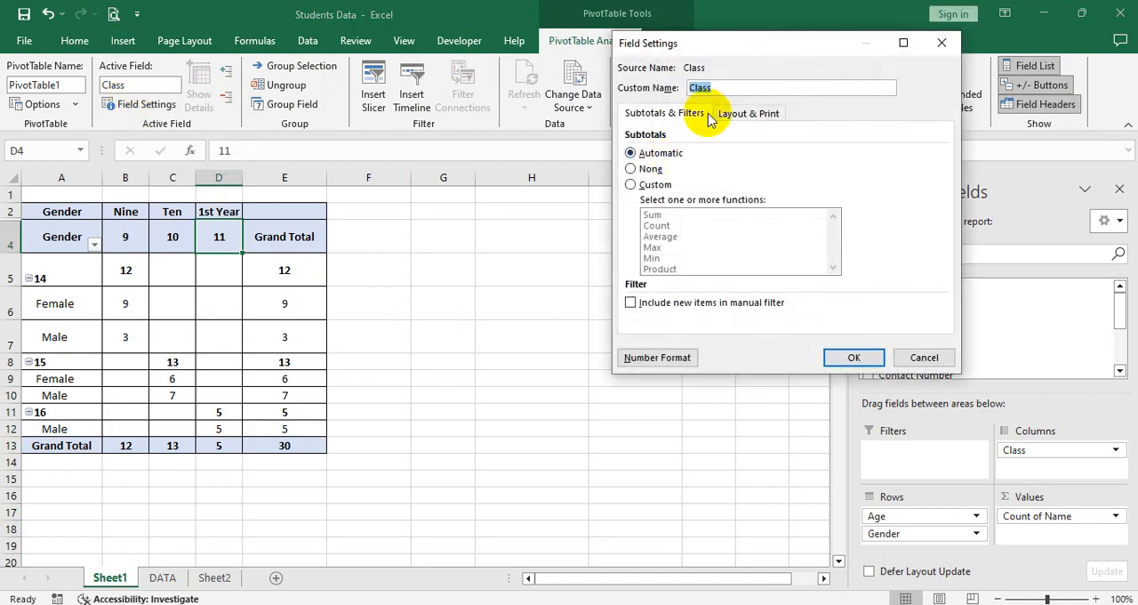
pyautogui.click(770, 114)
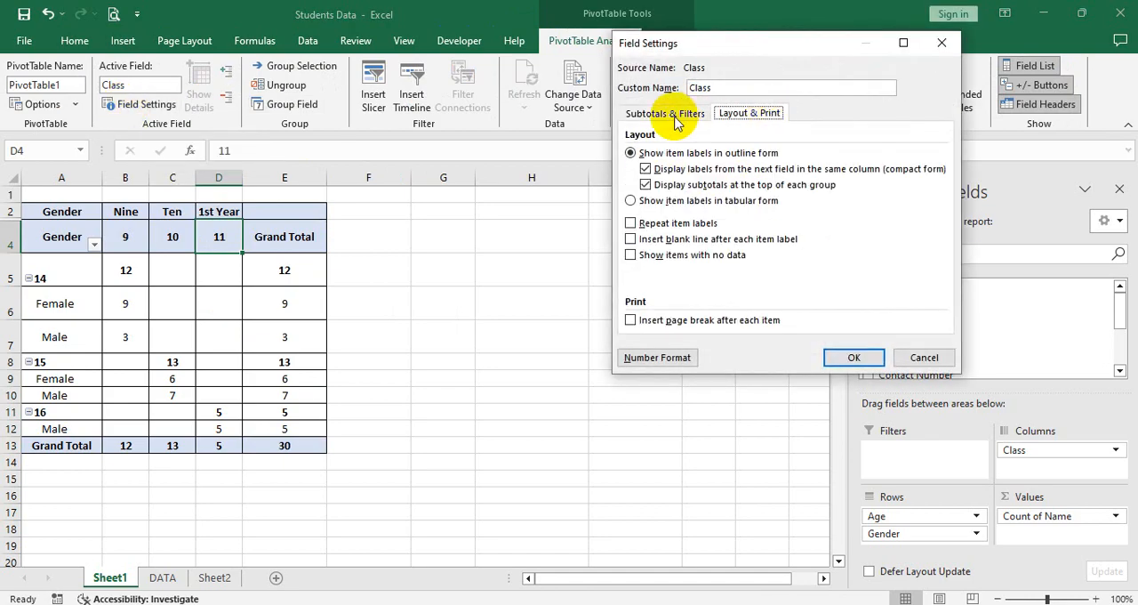
pyautogui.click(675, 120)
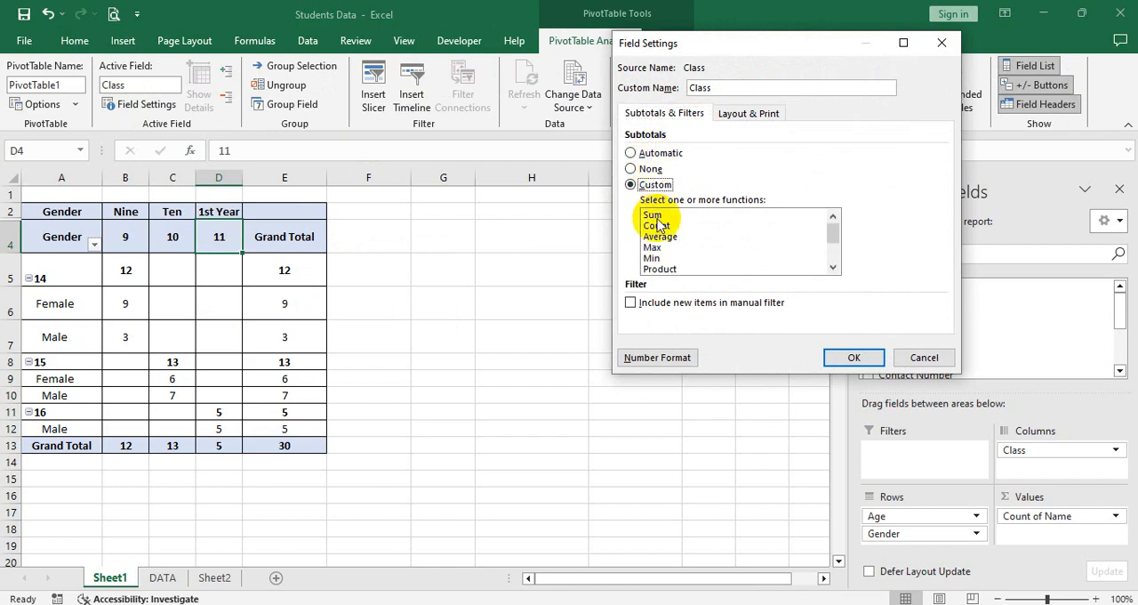
pyautogui.click(652, 249)
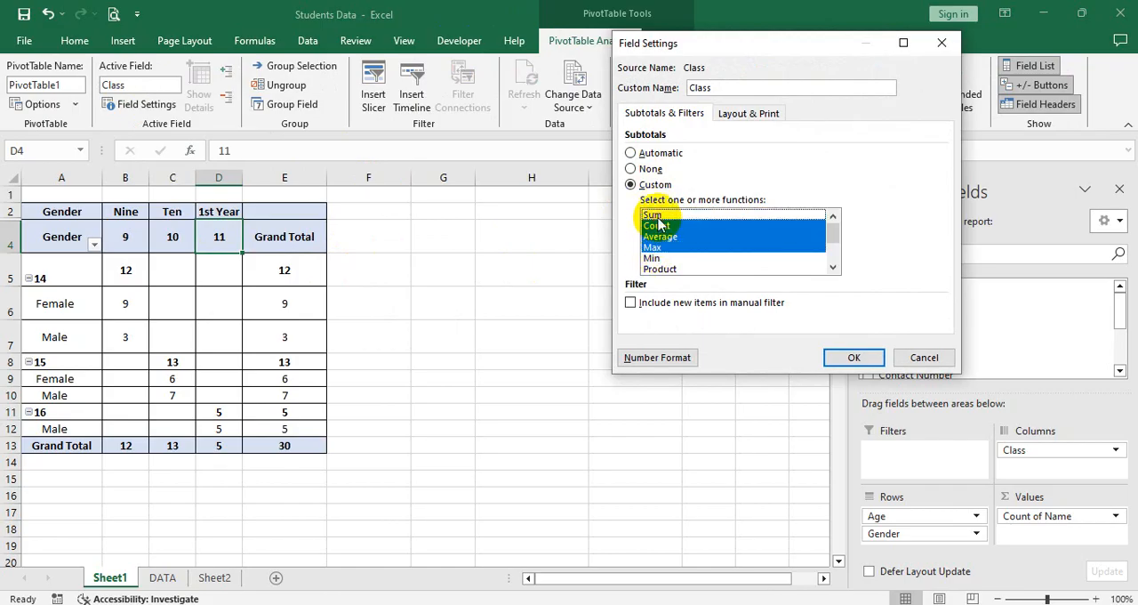
pyautogui.click(660, 226)
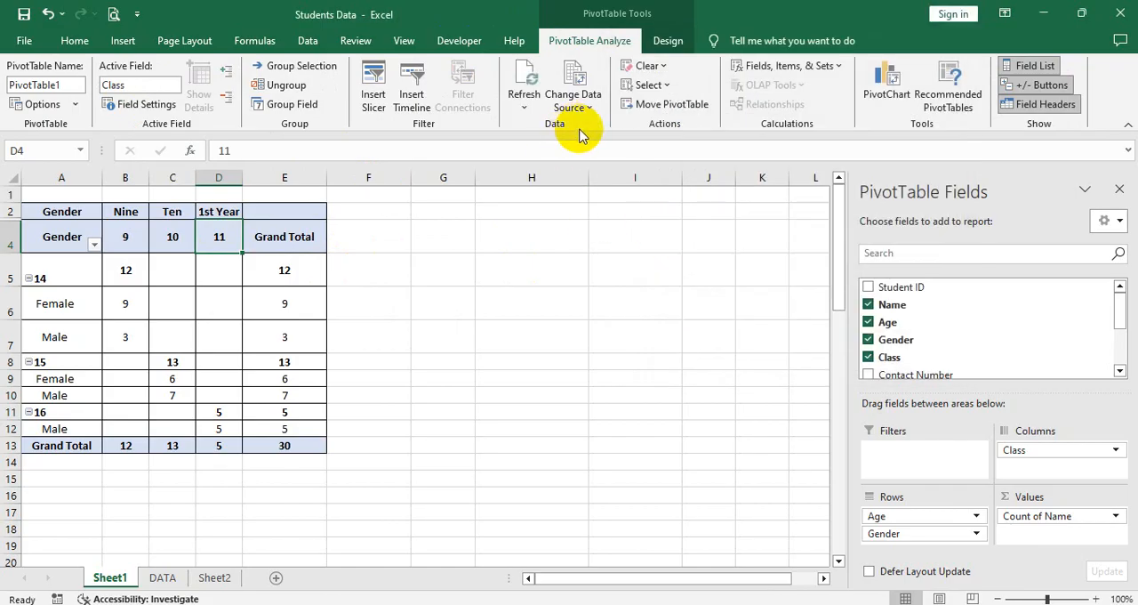
# Step: Insert slicers for the Name, Age, Gender and Class fields of the PivotTable
pyautogui.click(254, 276)
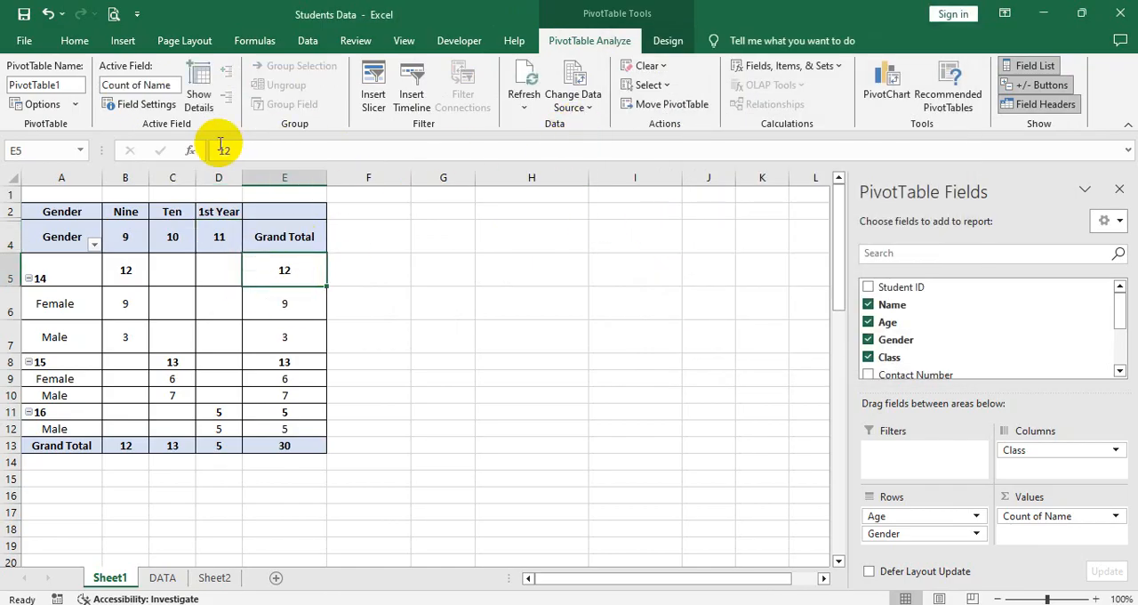
pyautogui.click(374, 89)
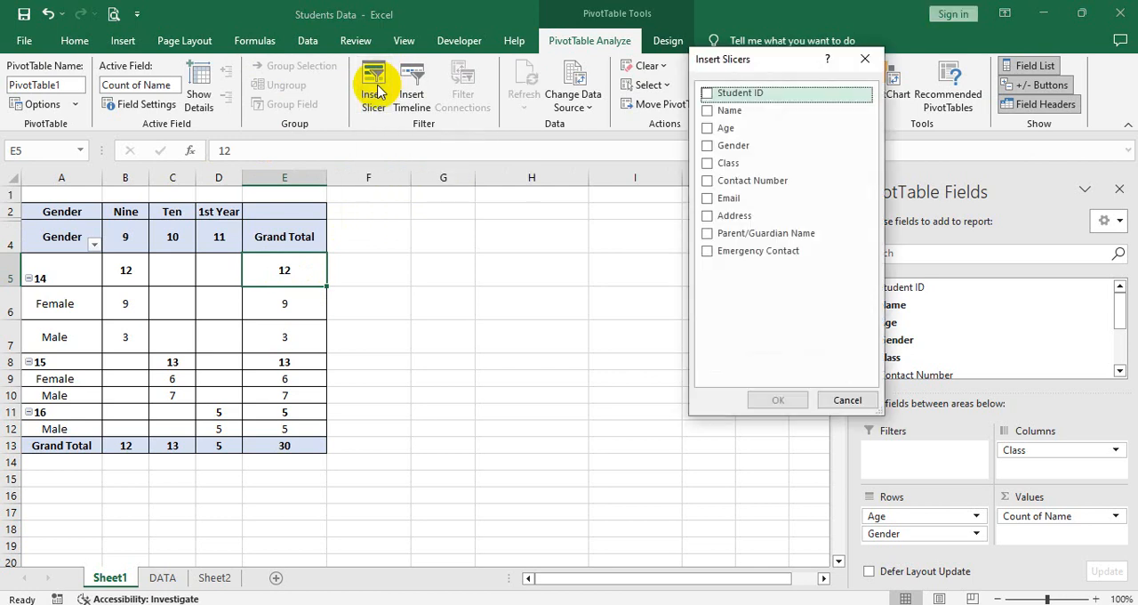
pyautogui.click(707, 111)
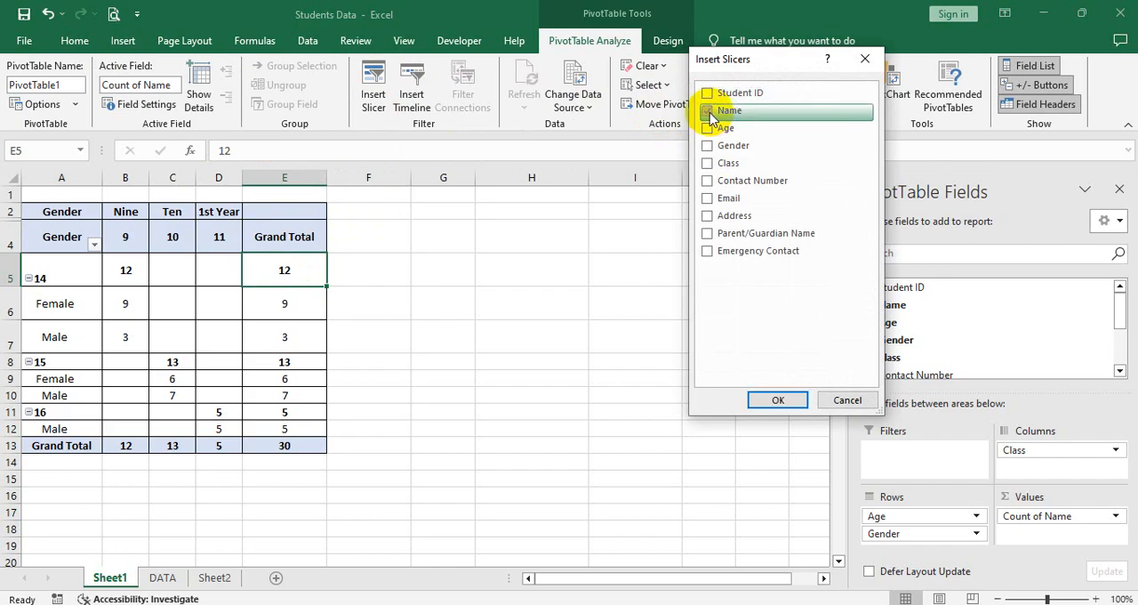
pyautogui.click(708, 146)
pyautogui.click(708, 164)
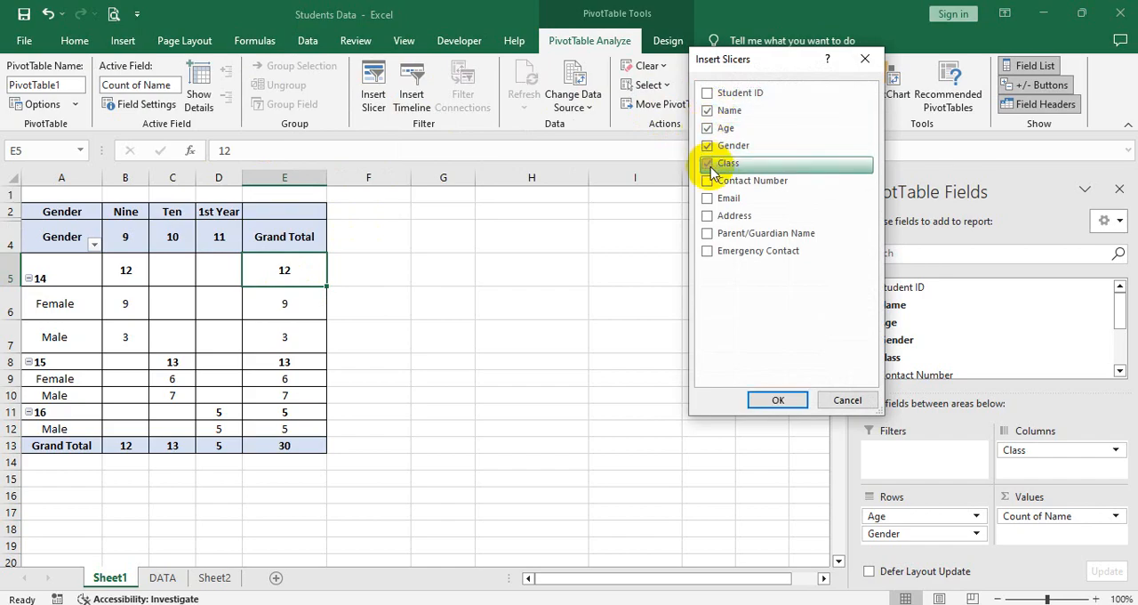
pyautogui.click(777, 402)
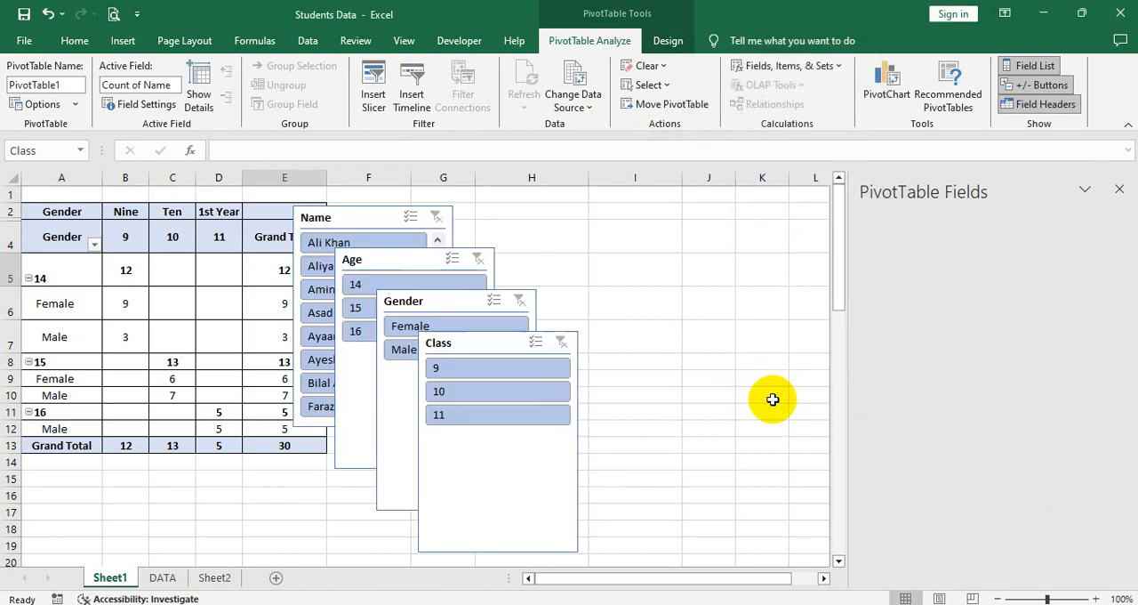
# Step: Arrange the Name, Age, Gender and Class slicers side by side in that order, beside the PivotTable
pyautogui.moveTo(483, 343); pyautogui.dragTo(933, 232)
pyautogui.moveTo(448, 300); pyautogui.dragTo(764, 229)
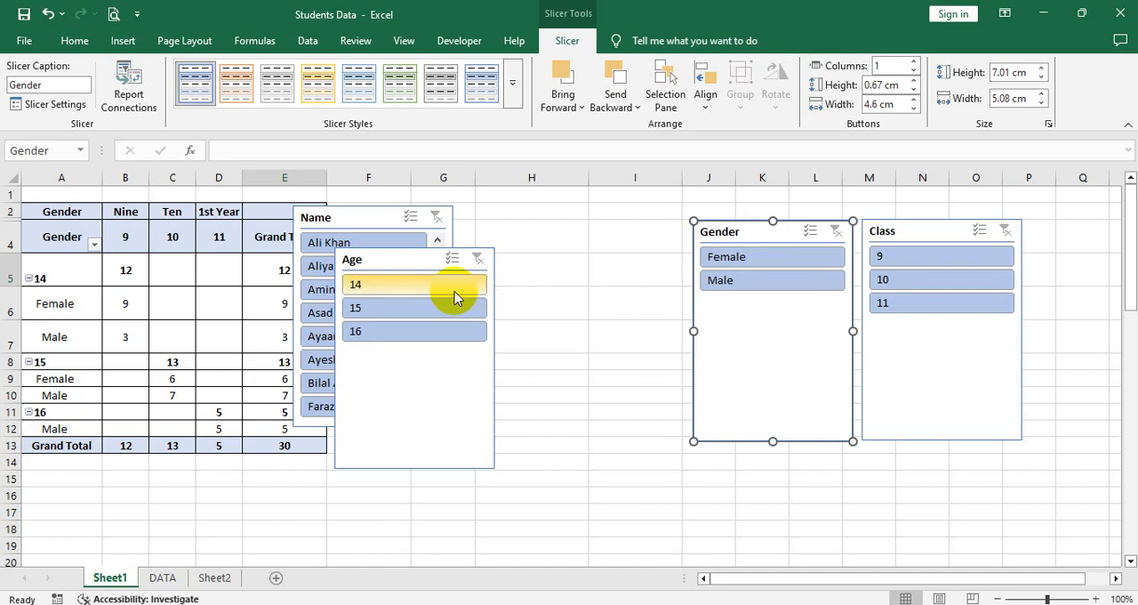
pyautogui.moveTo(433, 258); pyautogui.dragTo(628, 231)
pyautogui.moveTo(364, 224); pyautogui.dragTo(424, 237)
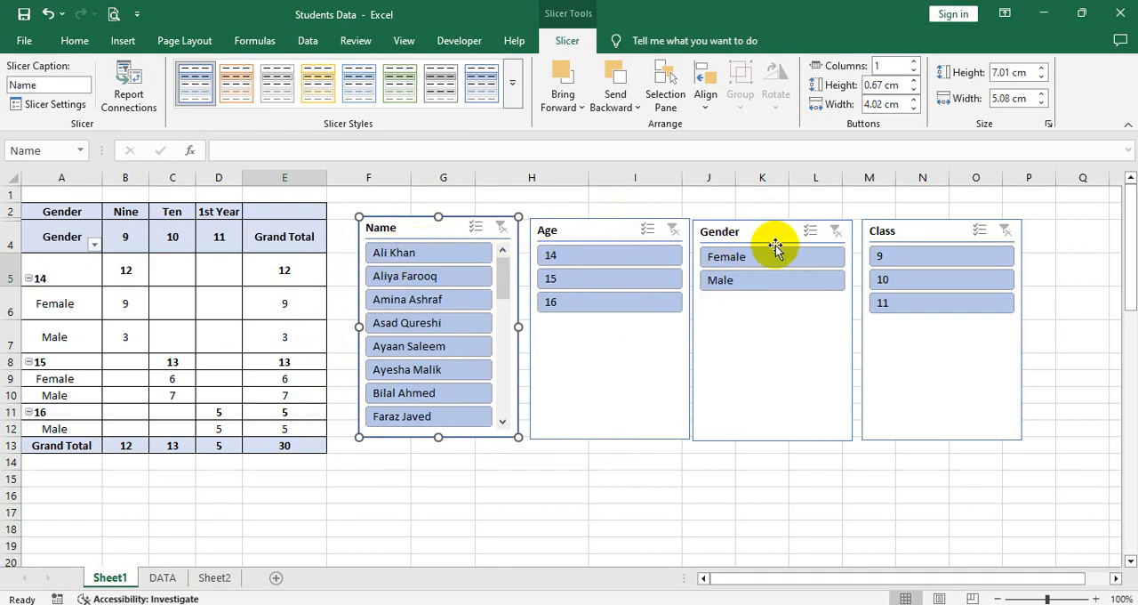
# Step: Filter the PivotTable with the slicers by the first student's name, then by Male gender, clearing each filter
pyautogui.click(433, 261)
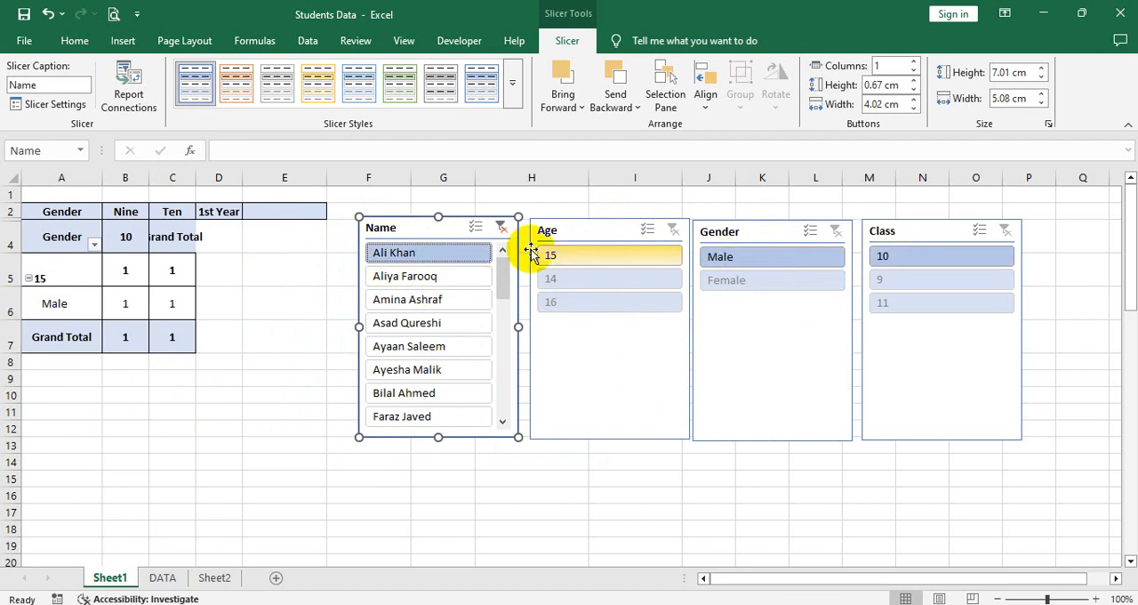
pyautogui.click(501, 229)
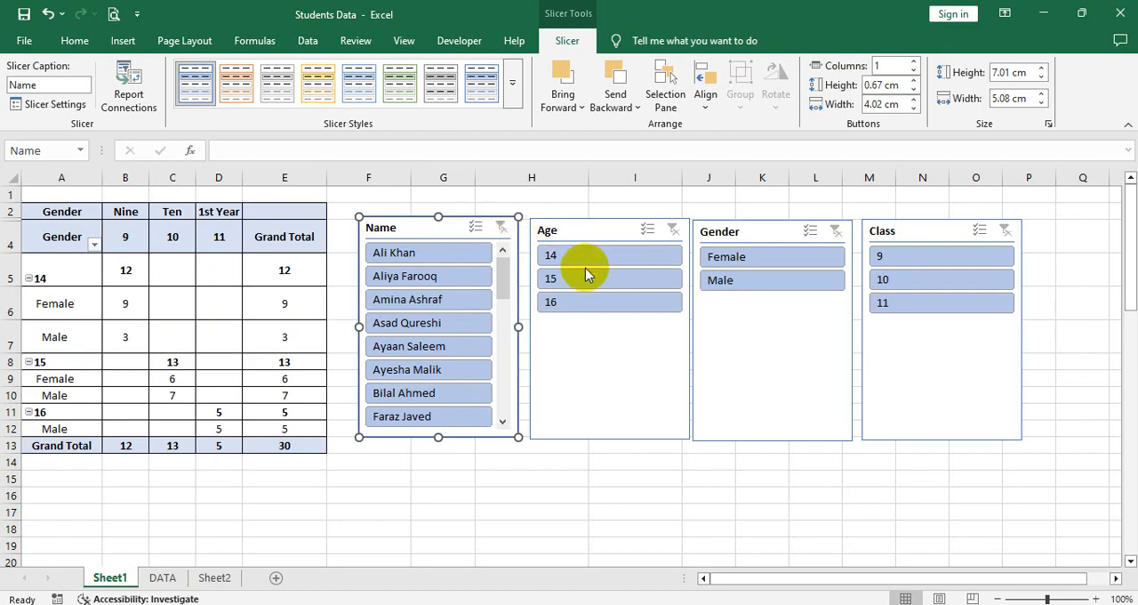
pyautogui.click(759, 285)
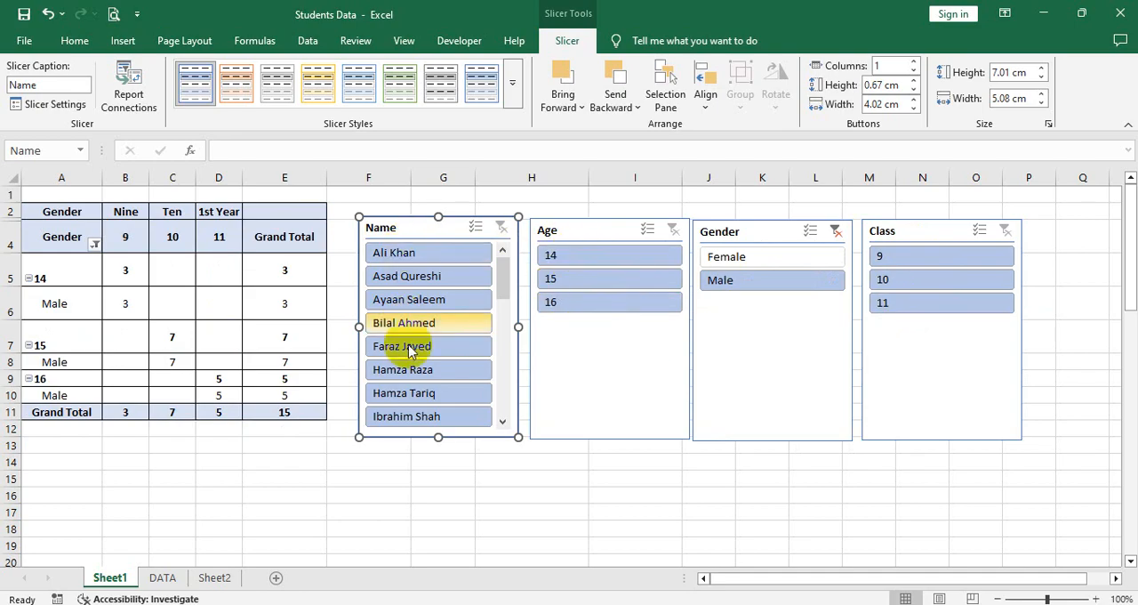
pyautogui.moveTo(502, 294); pyautogui.dragTo(501, 323)
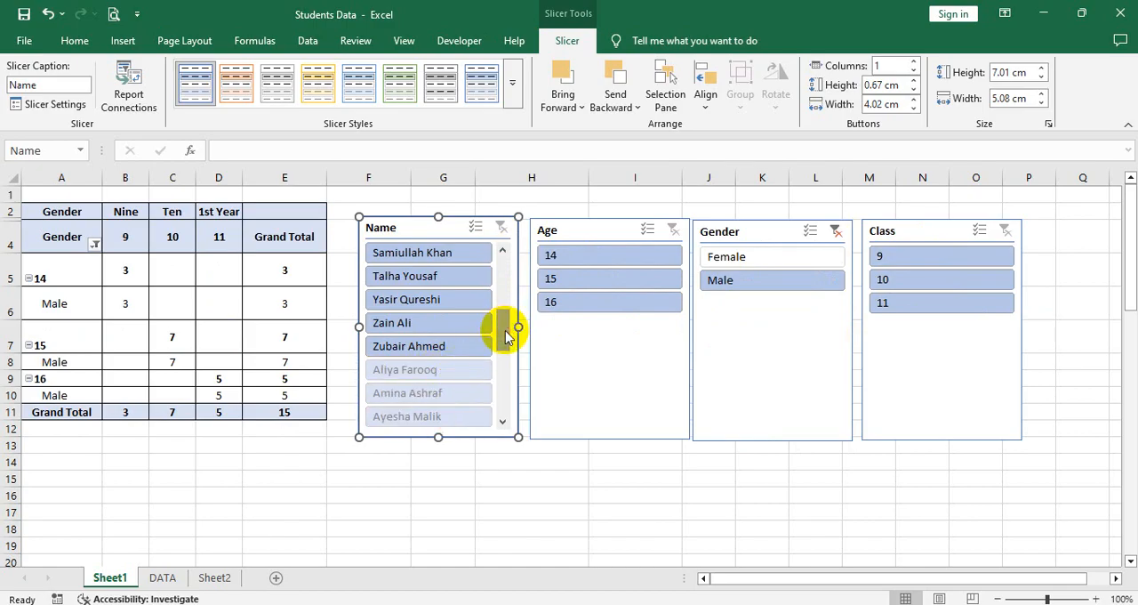
pyautogui.moveTo(504, 340); pyautogui.dragTo(453, 274)
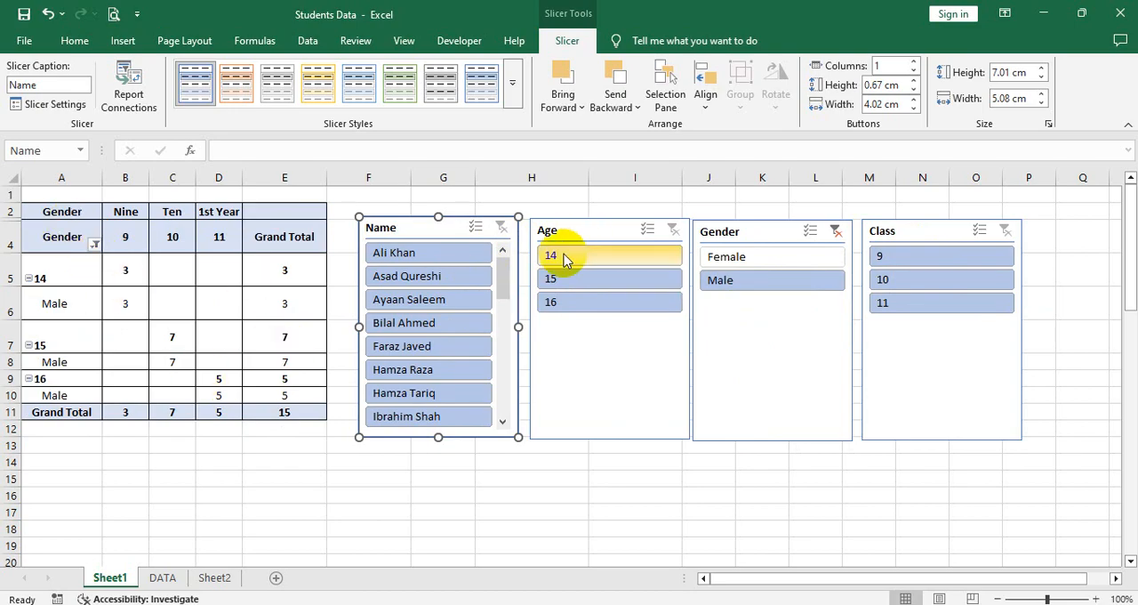
pyautogui.click(836, 231)
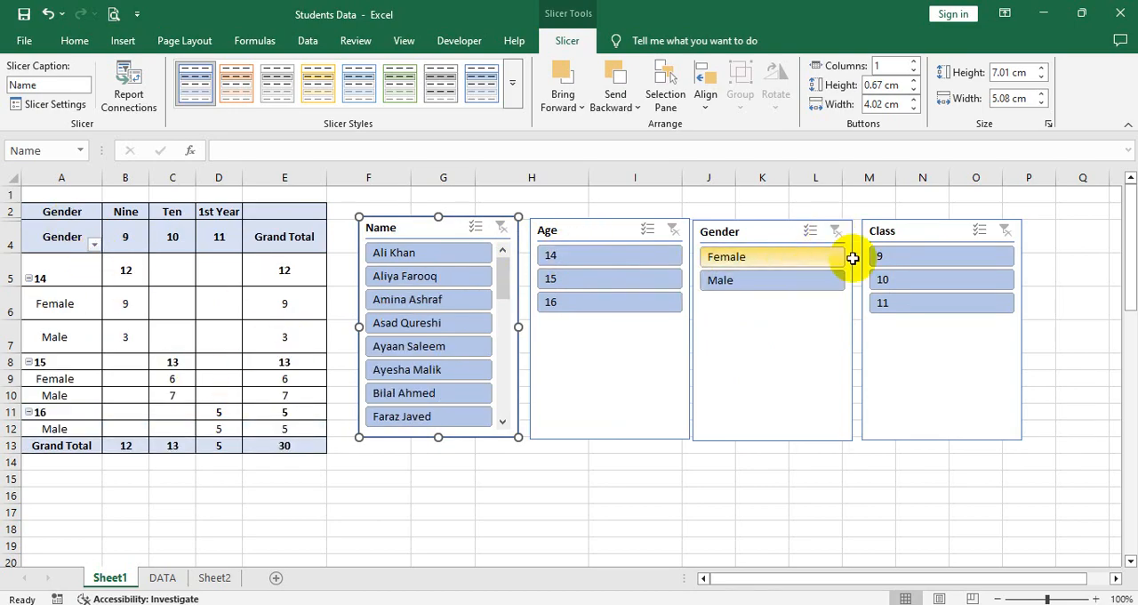
# Step: Filter the PivotTable with the slicers by class 9, then by age 16, clearing each filter
pyautogui.click(892, 258)
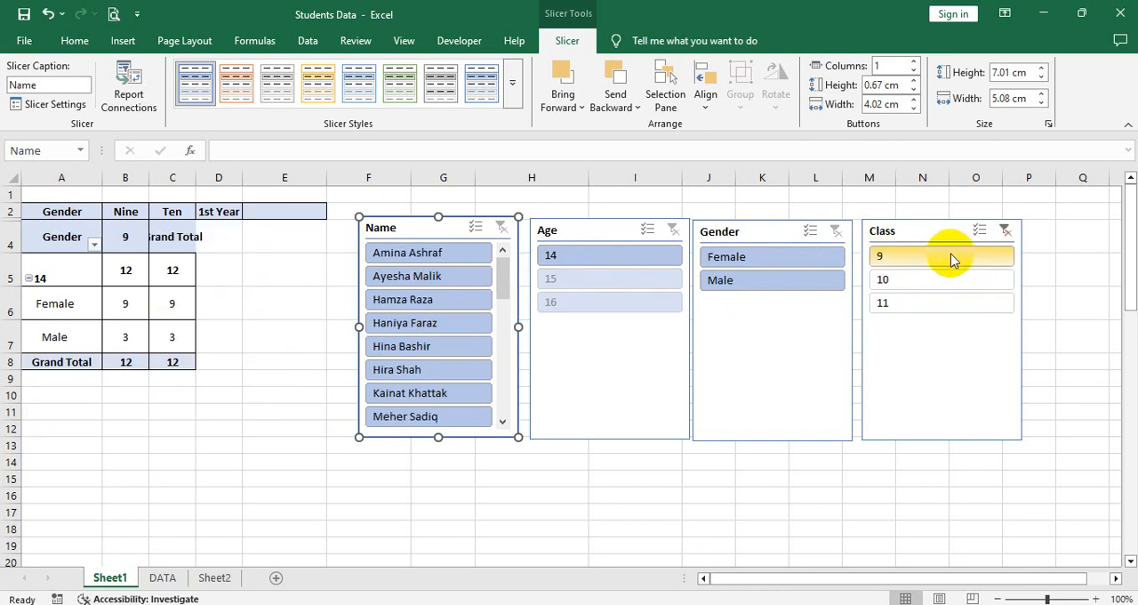
pyautogui.click(604, 257)
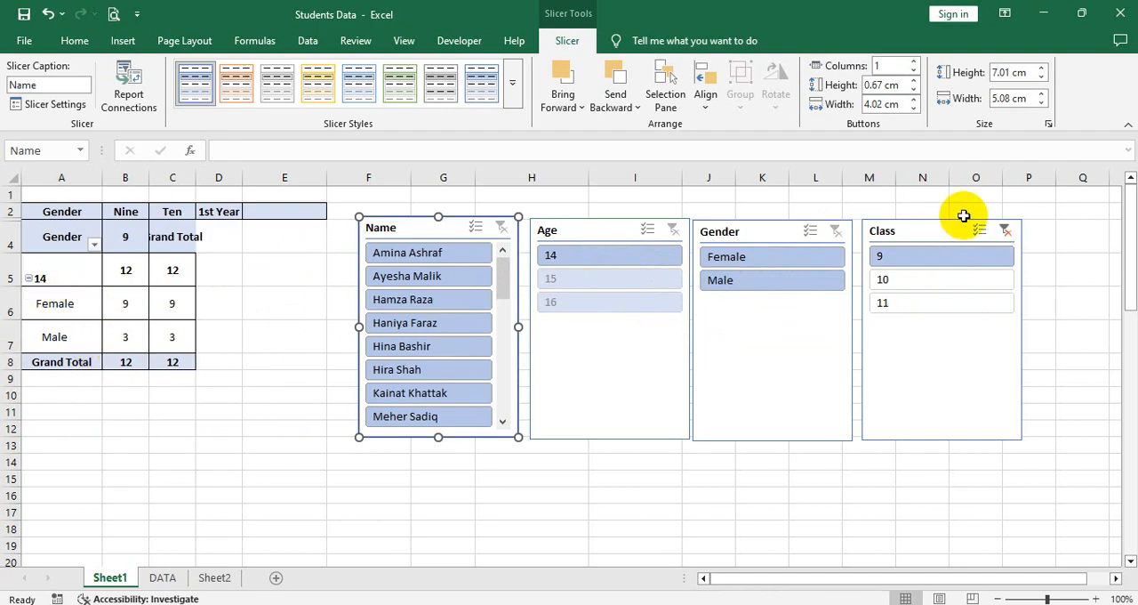
pyautogui.click(1004, 233)
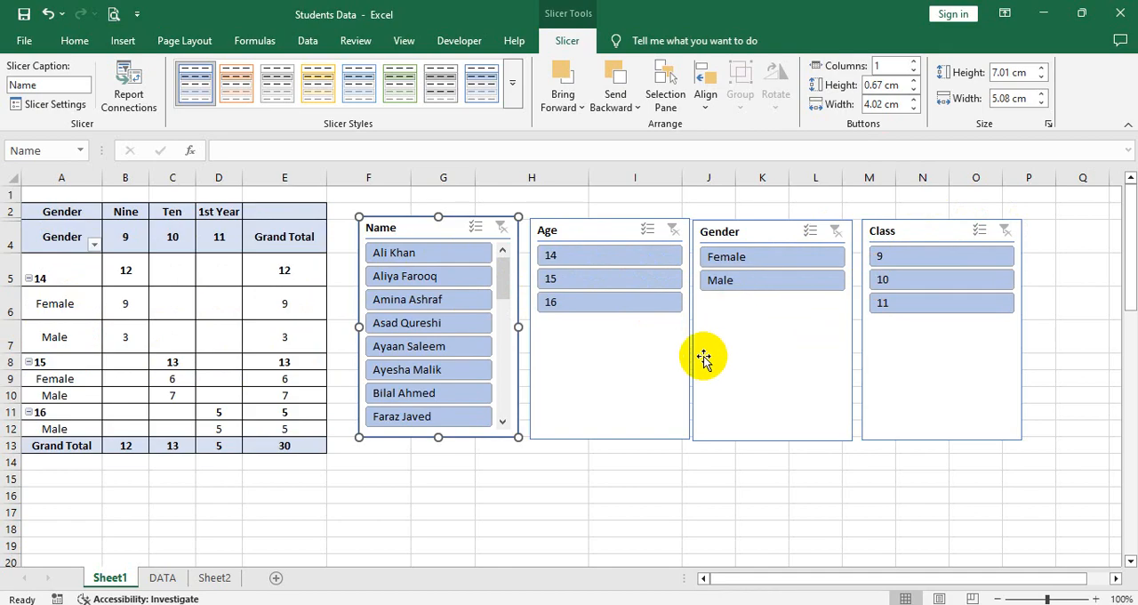
pyautogui.click(572, 304)
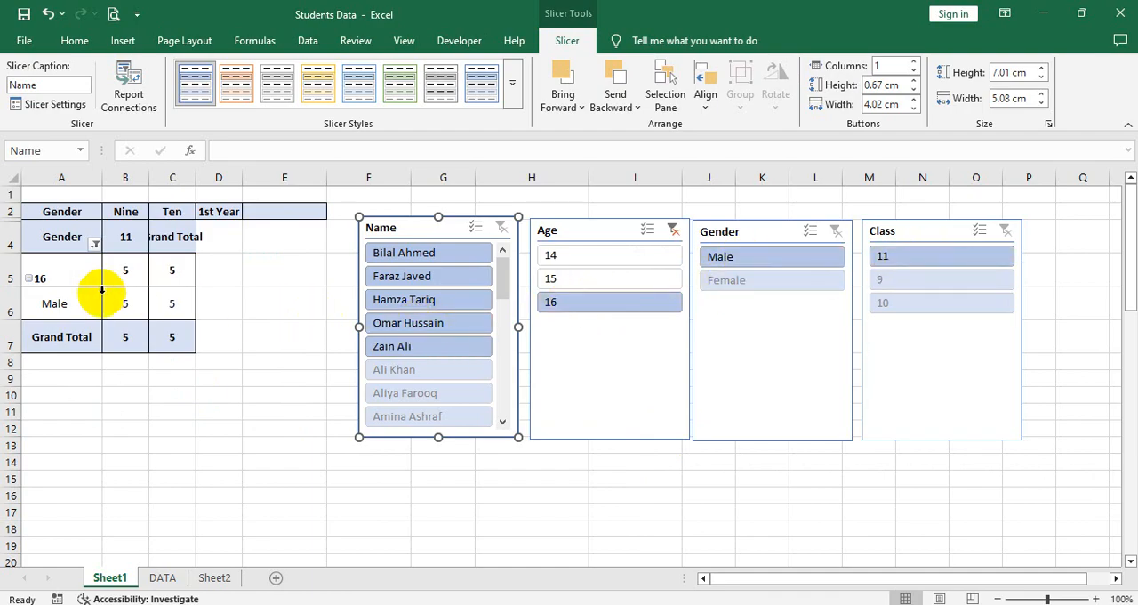
pyautogui.click(127, 242)
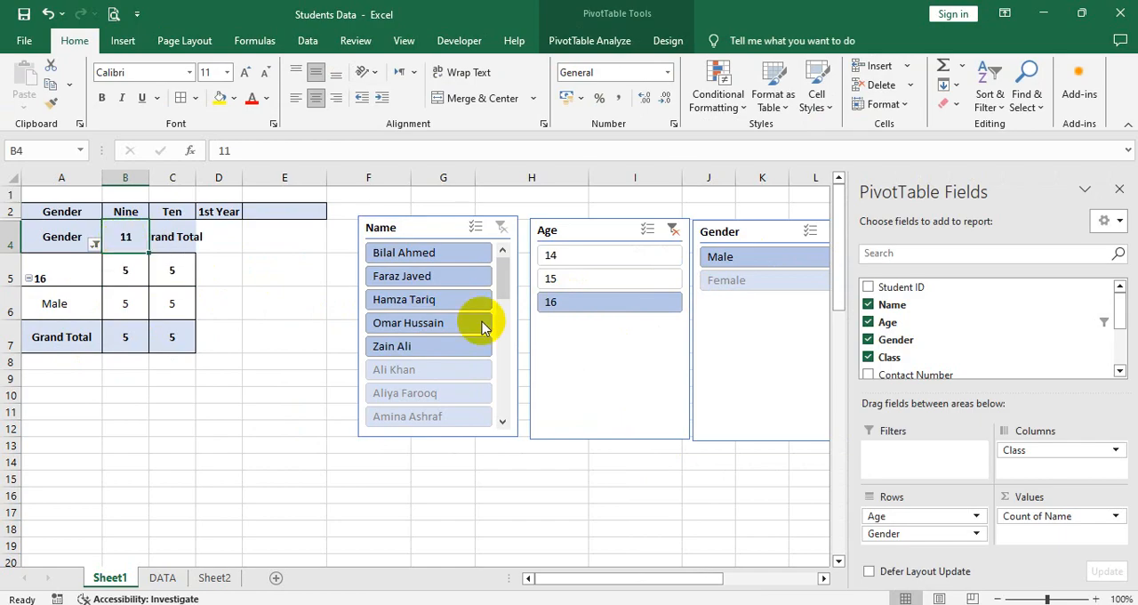
pyautogui.click(673, 233)
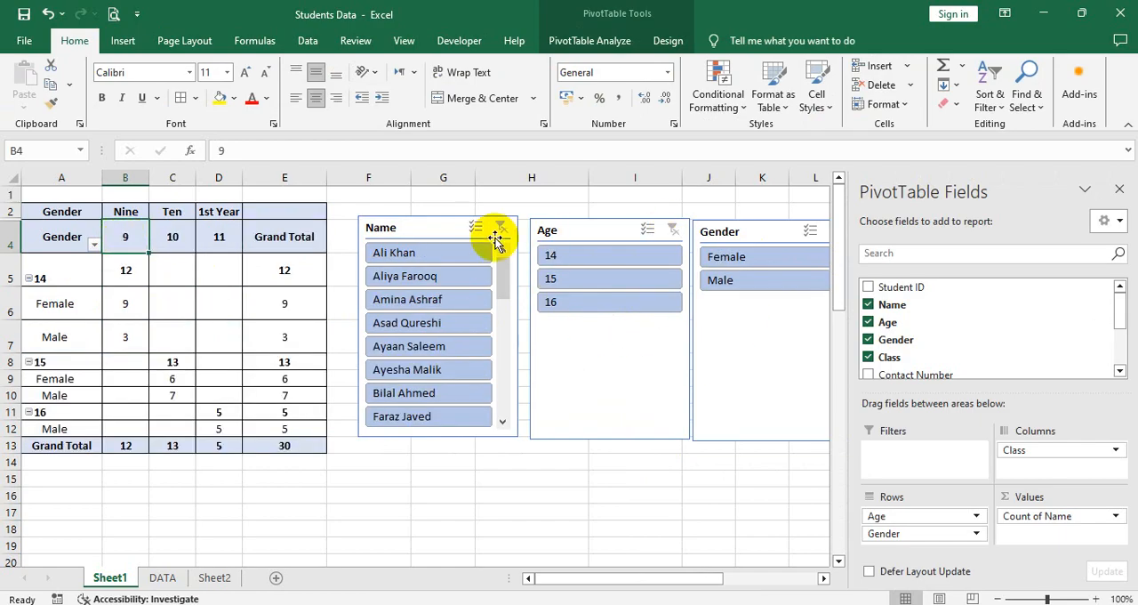
pyautogui.click(790, 382)
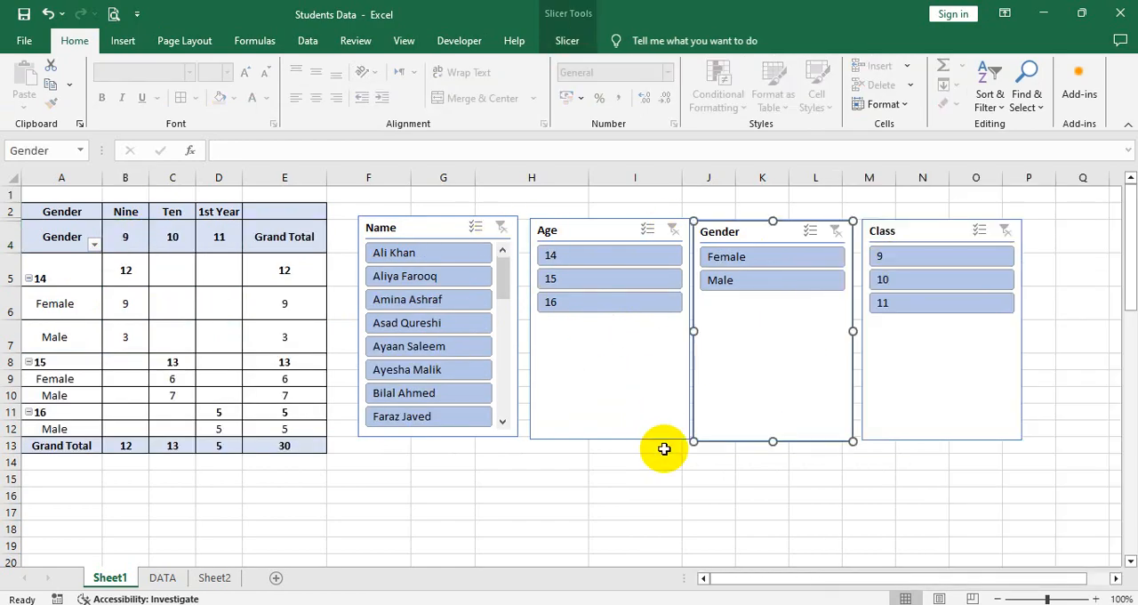
pyautogui.click(662, 495)
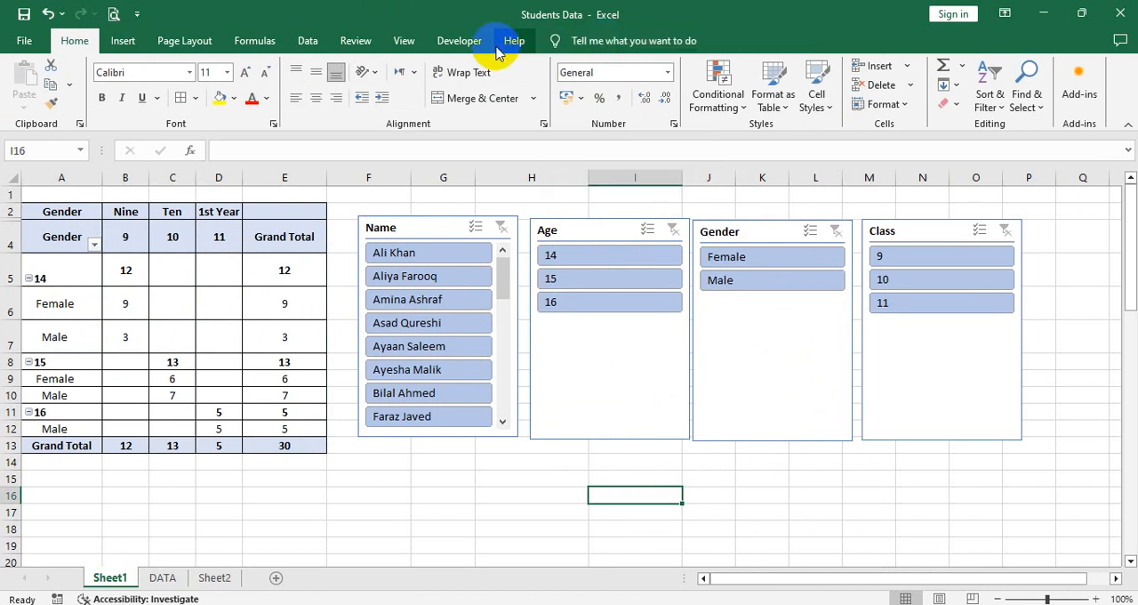
# Step: Try to insert a timeline for the PivotTable
pyautogui.click(220, 239)
pyautogui.click(582, 49)
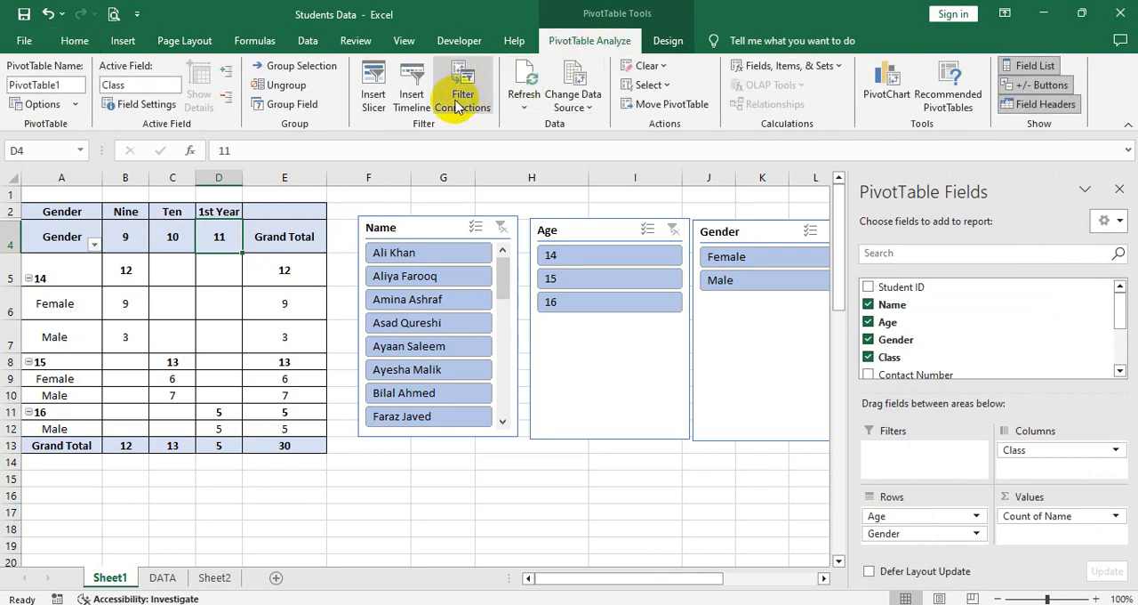
pyautogui.click(408, 98)
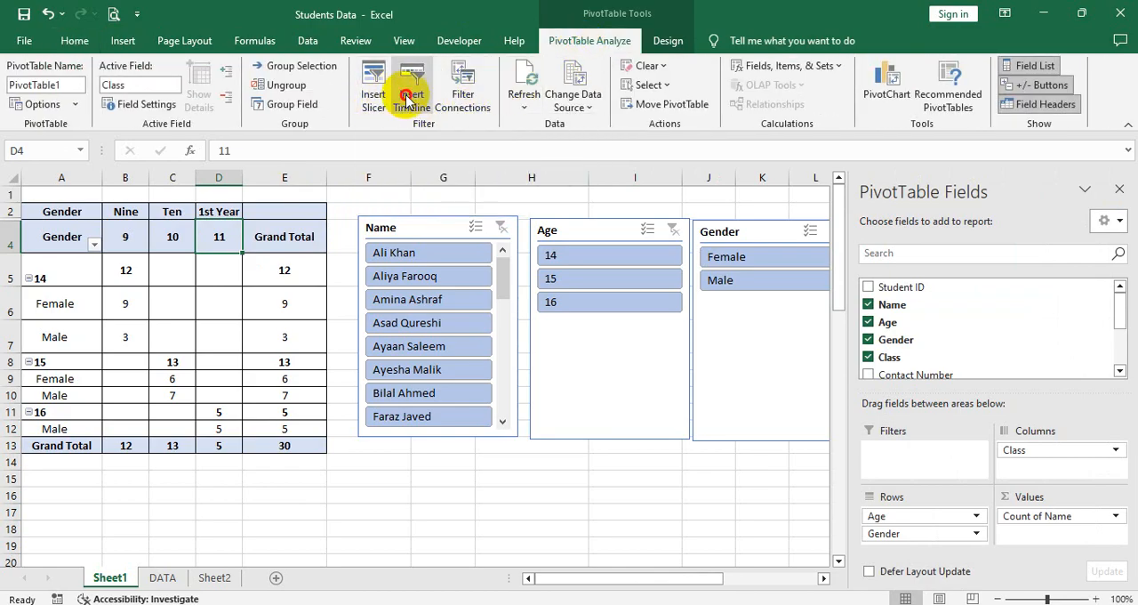
pyautogui.click(578, 360)
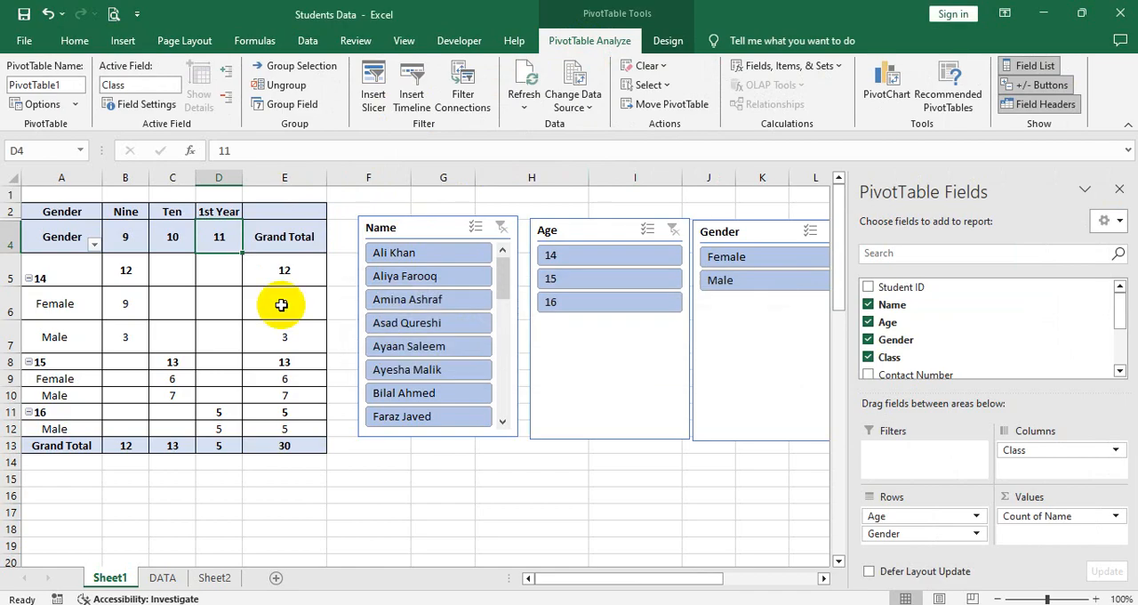
# Step: Review which slicers are connected to the PivotTable in its filter connections
pyautogui.click(480, 116)
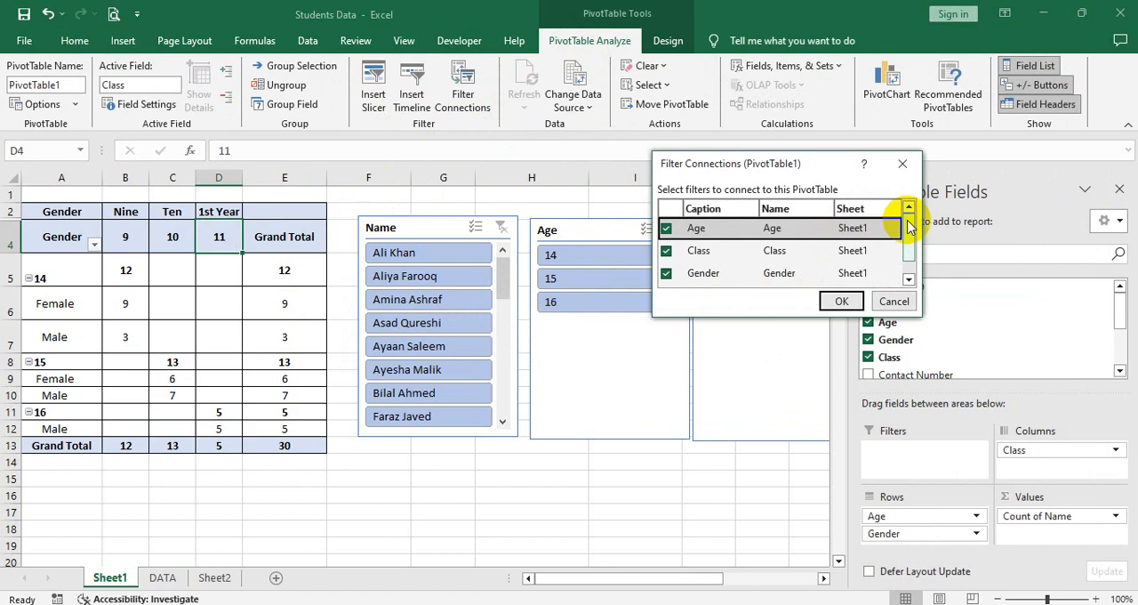
pyautogui.moveTo(909, 228); pyautogui.dragTo(914, 251)
pyautogui.click(841, 300)
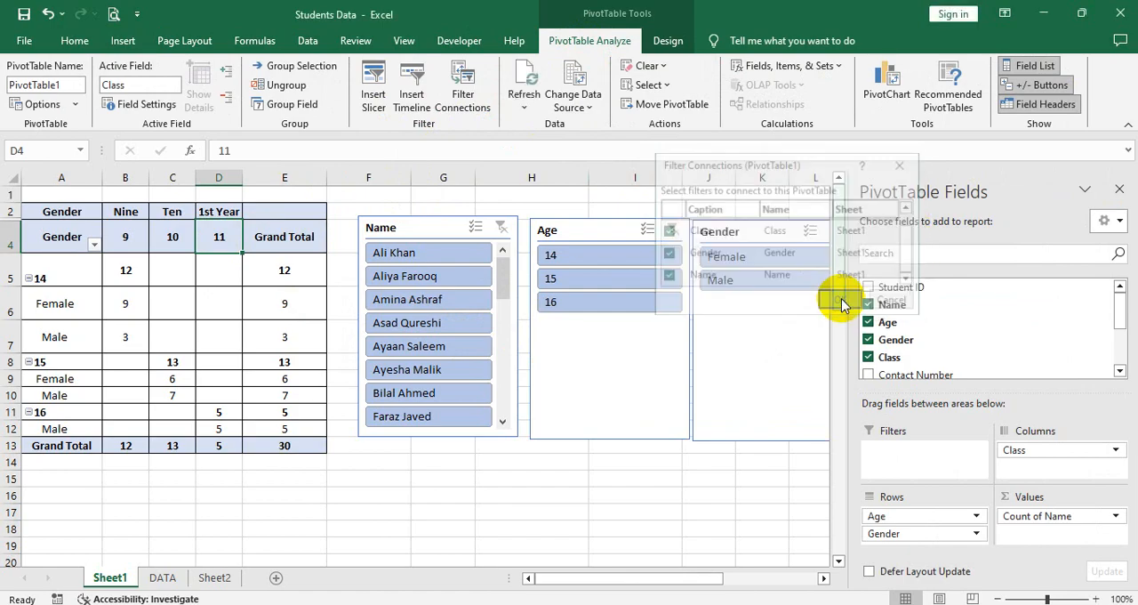
# Step: Refresh the PivotTable from its source data
pyautogui.click(267, 233)
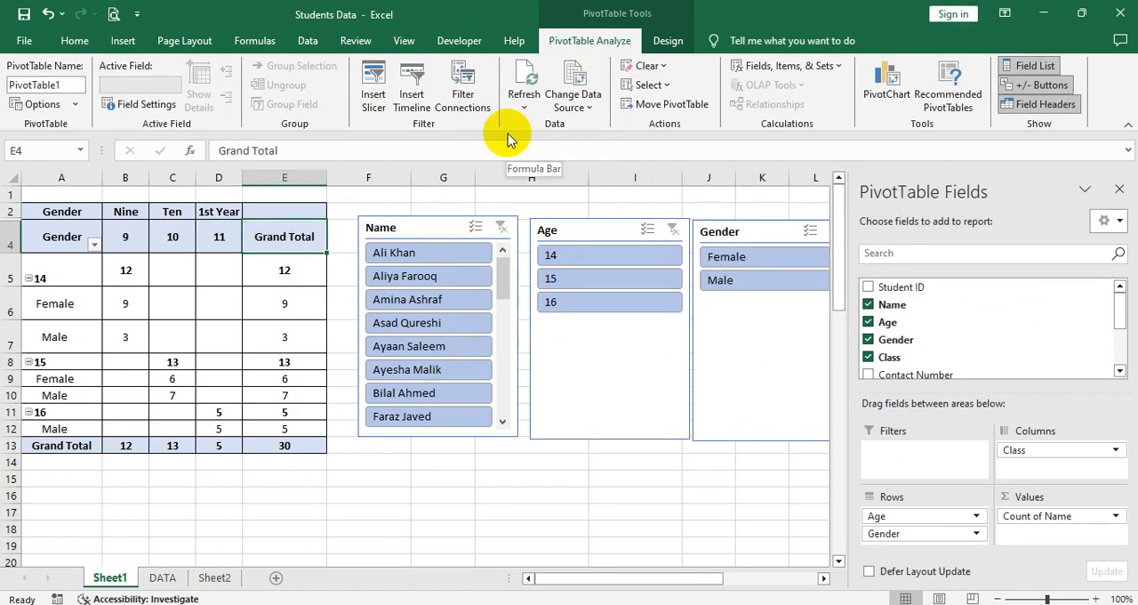
pyautogui.click(536, 89)
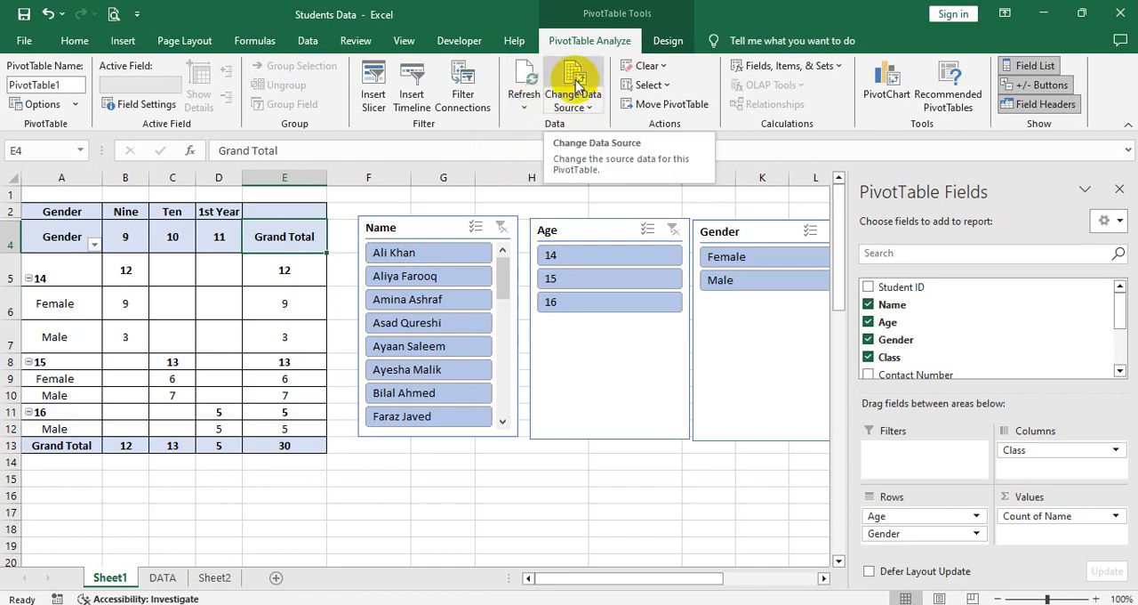
# Step: Change the PivotTable's data source to the range DATA!$A$1:$J$19 and check the recalculated grand total
pyautogui.click(575, 84)
pyautogui.scroll(-5, 75, 277)
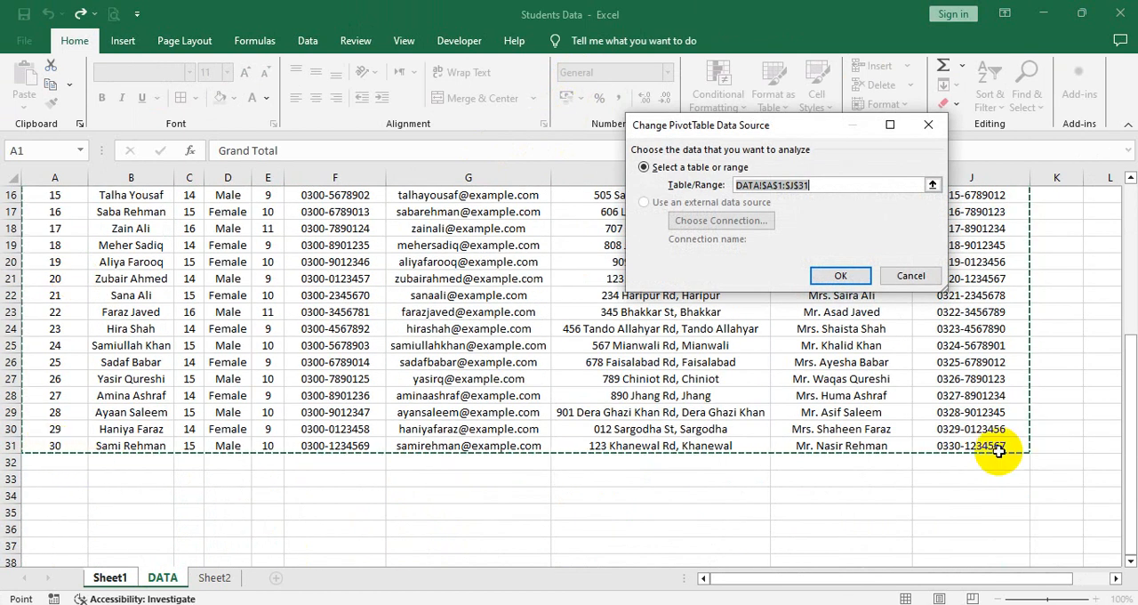
pyautogui.scroll(5, 1000, 451)
pyautogui.scroll(-5, 800, 471)
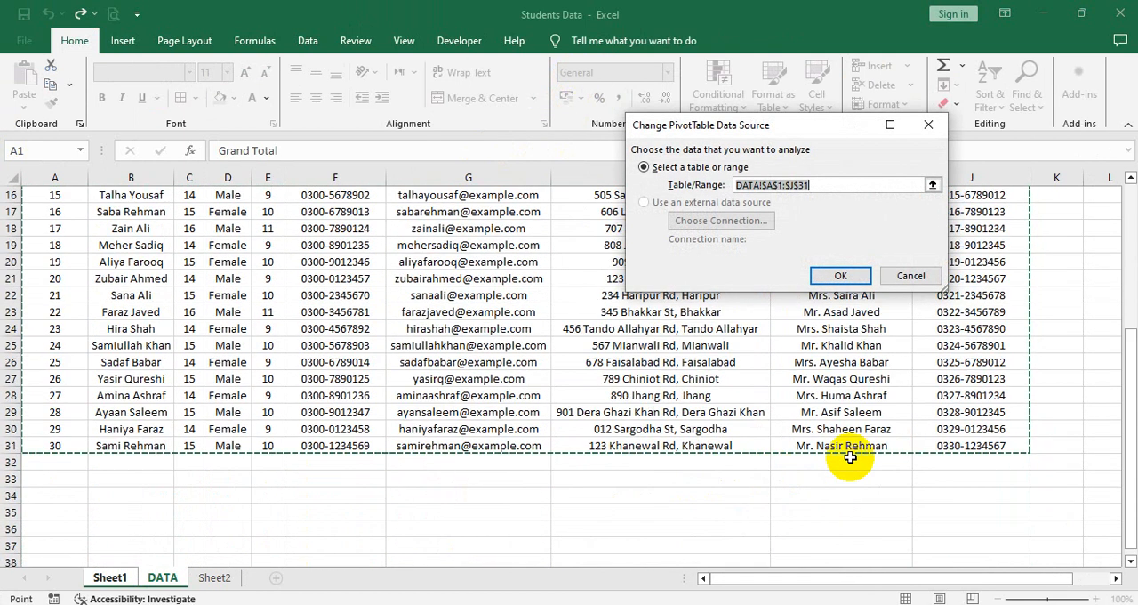
pyautogui.scroll(5, 828, 449)
pyautogui.moveTo(54, 195); pyautogui.dragTo(855, 496)
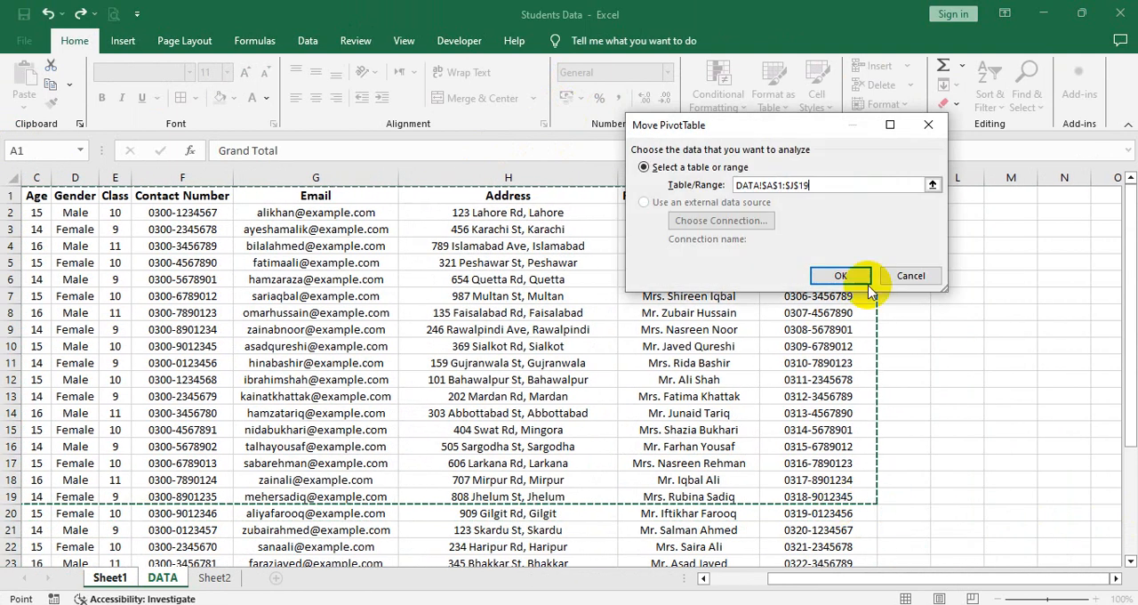
pyautogui.click(841, 276)
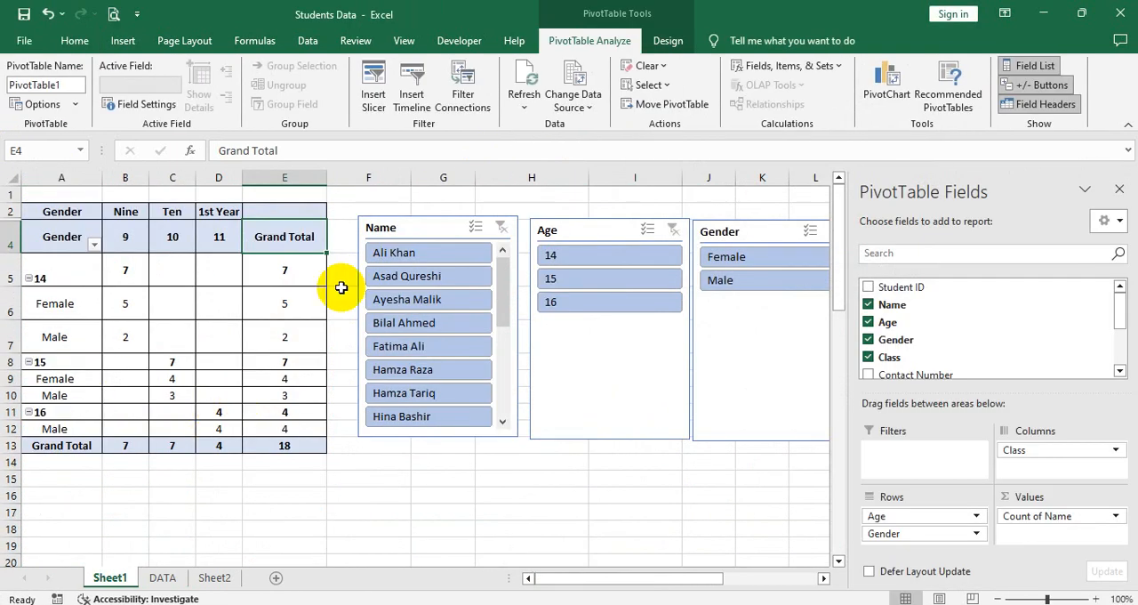
pyautogui.click(605, 473)
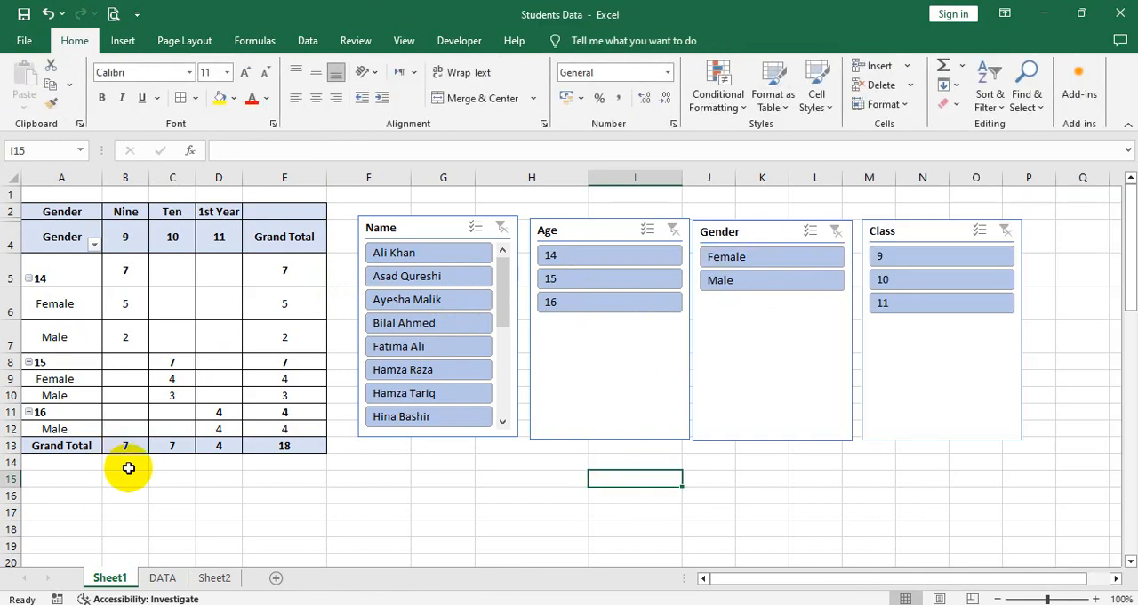
pyautogui.click(293, 447)
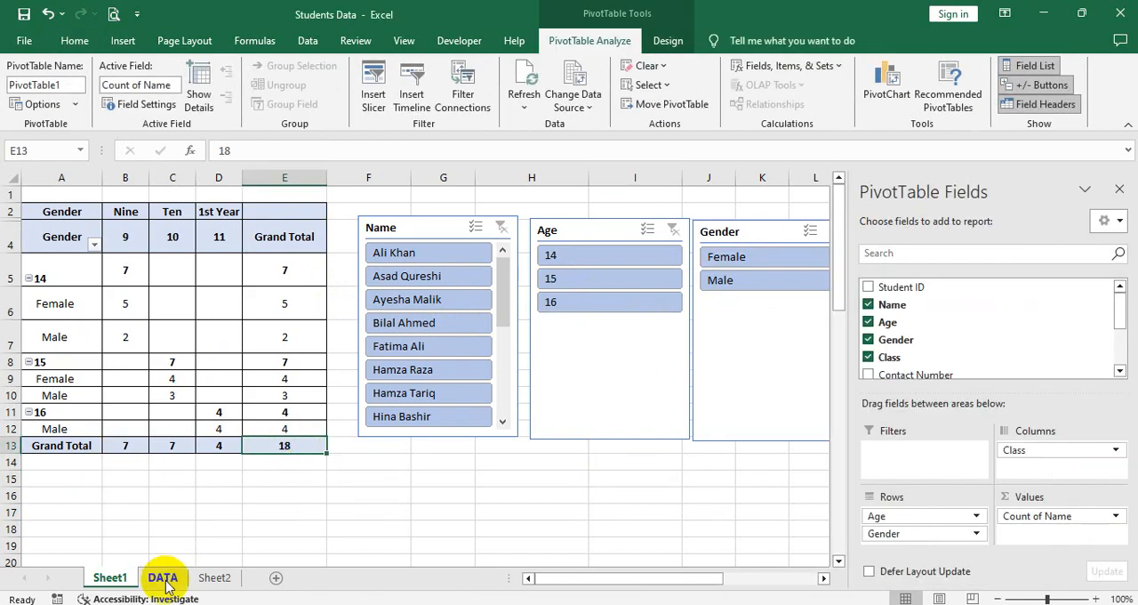
# Step: Extend the PivotTable's data source to DATA!$A$1:$J$145 and inspect the grand total and the blank column
pyautogui.click(561, 79)
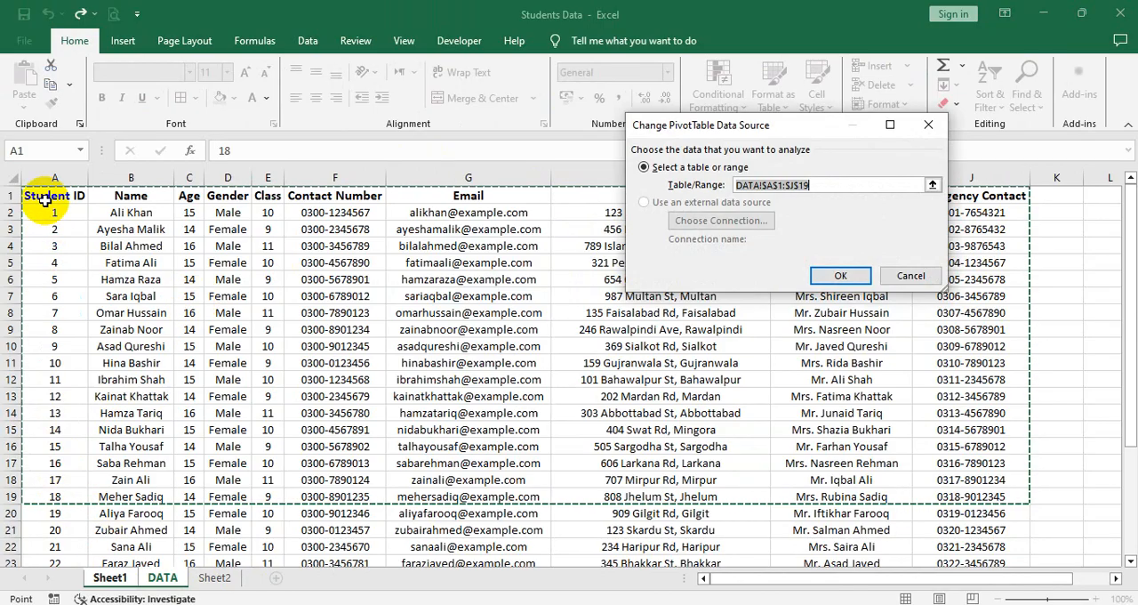
pyautogui.moveTo(45, 200); pyautogui.dragTo(976, 518)
pyautogui.click(834, 273)
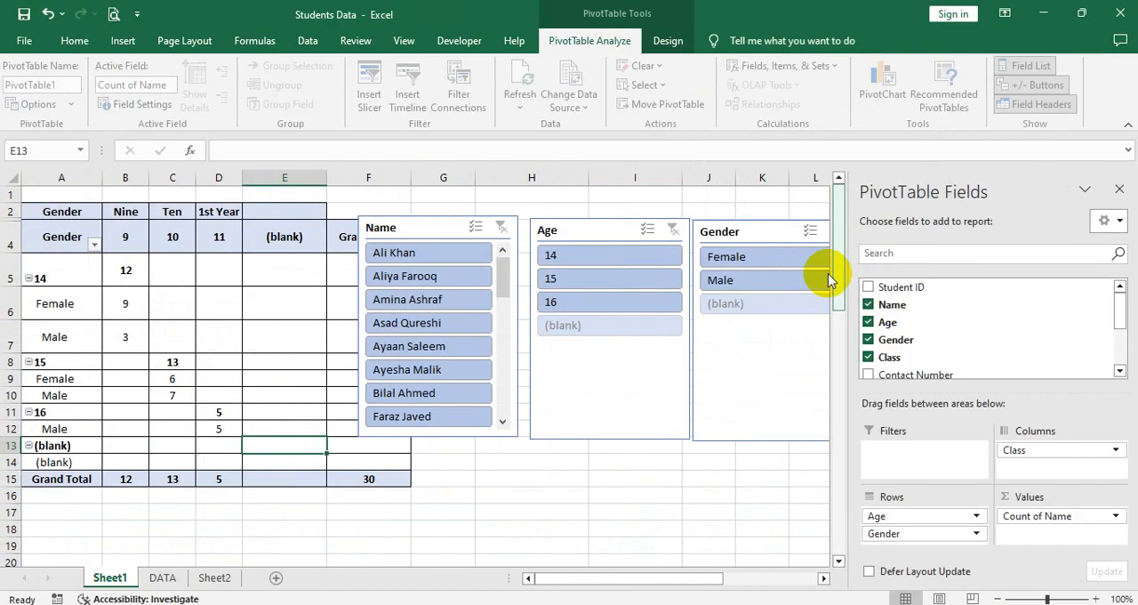
pyautogui.click(343, 476)
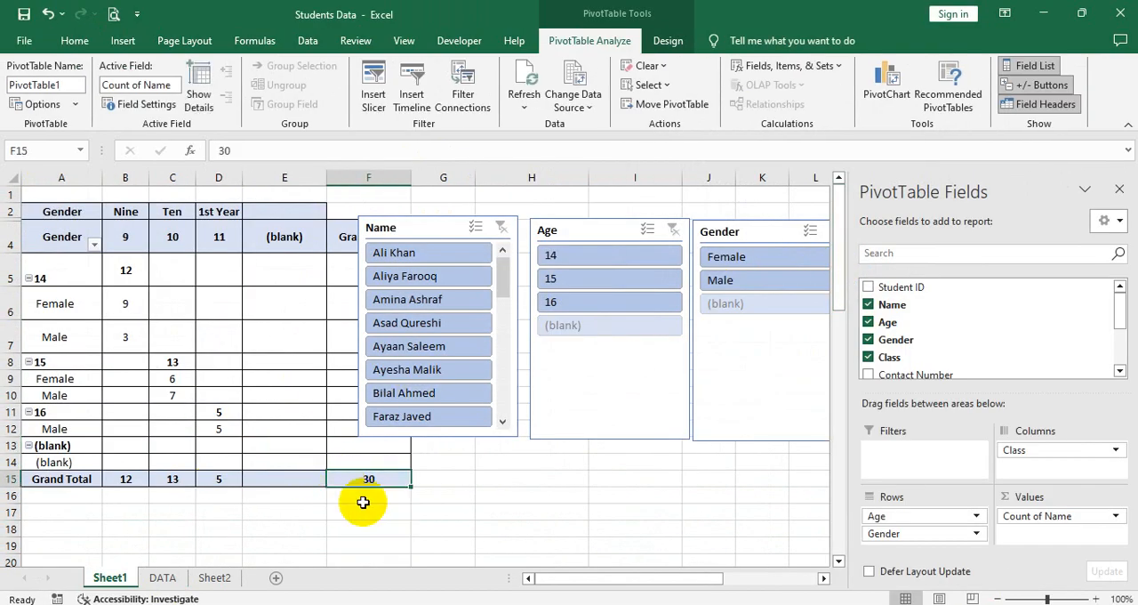
pyautogui.click(286, 238)
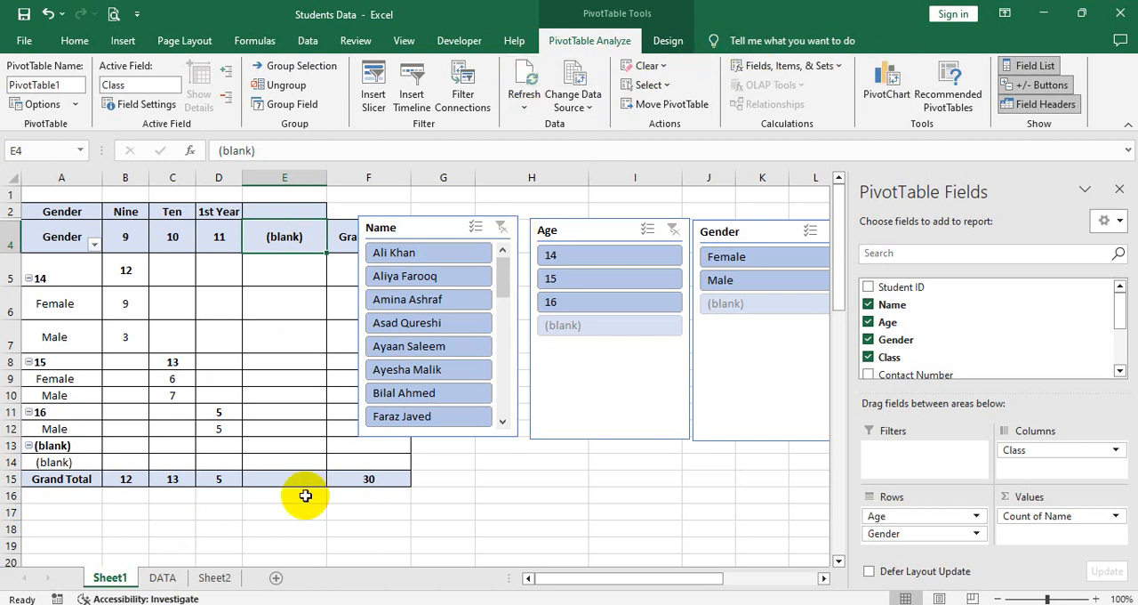
# Step: Reset the PivotTable's data source to cover only the filled student records in columns A to J of the DATA sheet
pyautogui.click(162, 583)
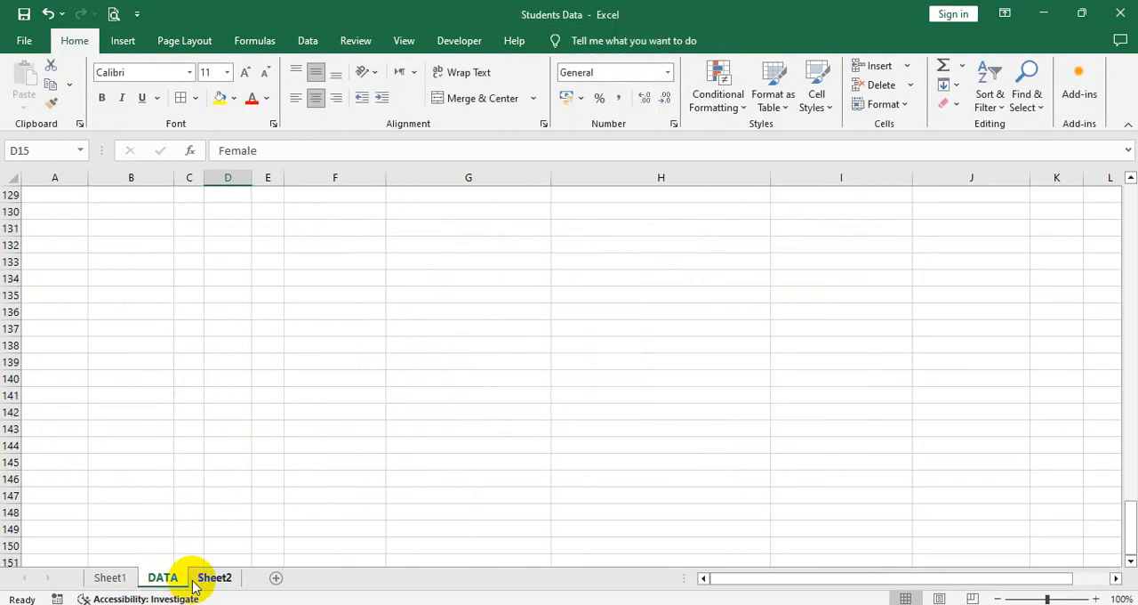
pyautogui.scroll(4, 132, 447)
pyautogui.scroll(4, 139, 448)
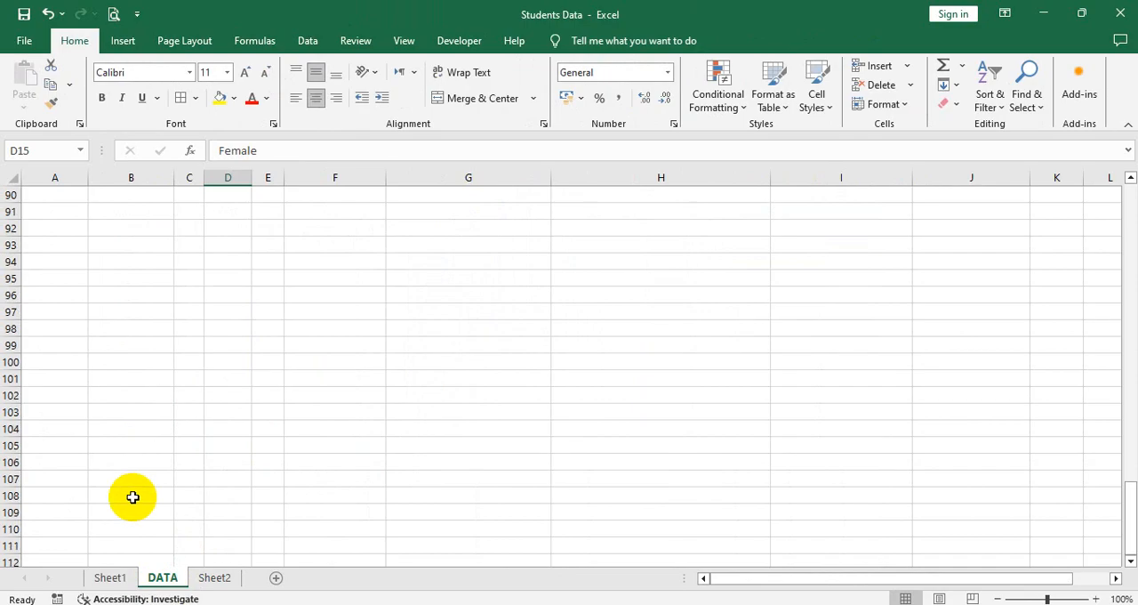
pyautogui.click(110, 577)
pyautogui.click(555, 40)
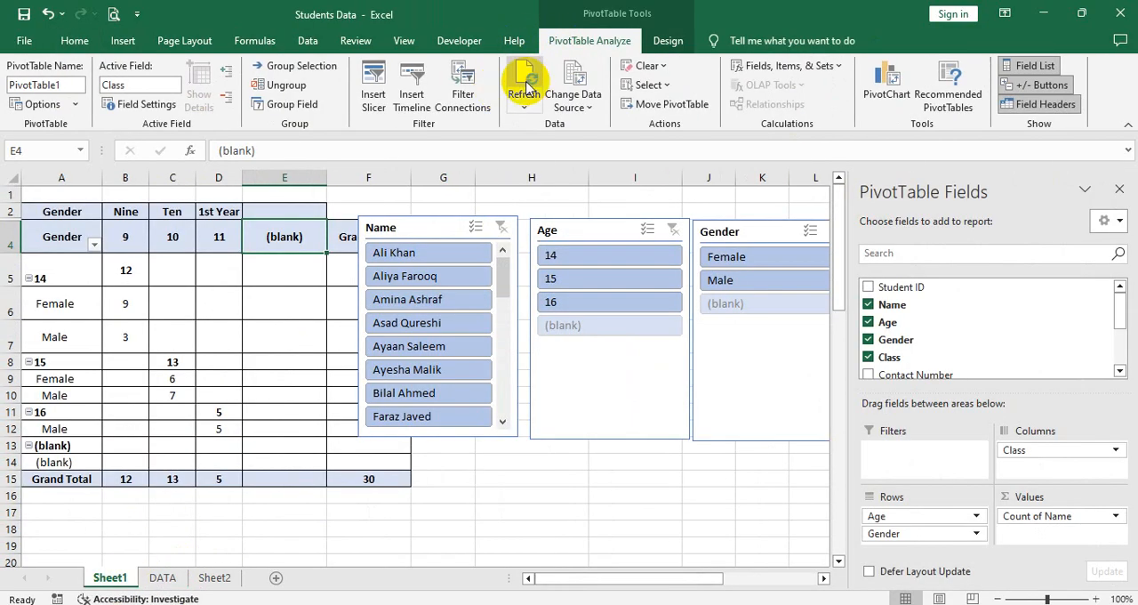
pyautogui.click(564, 75)
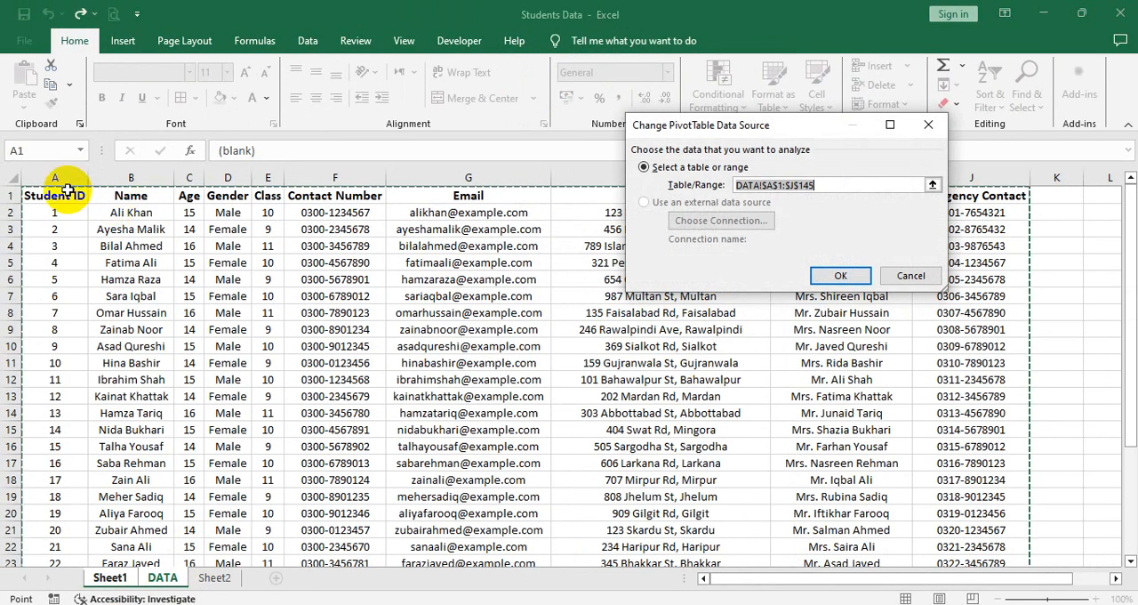
pyautogui.moveTo(49, 194); pyautogui.dragTo(982, 459)
pyautogui.click(836, 276)
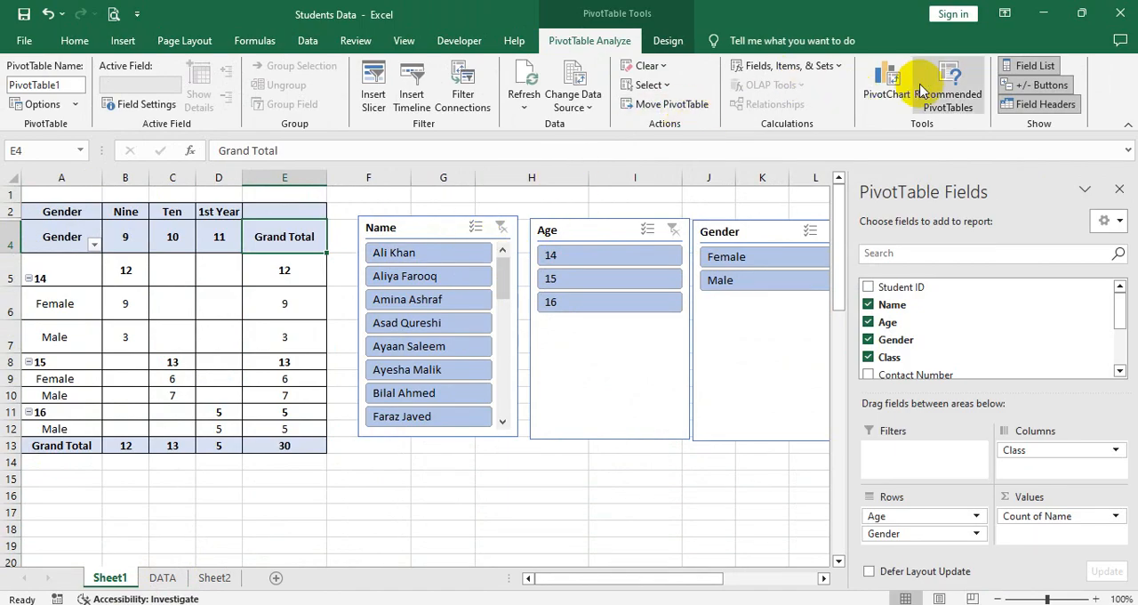
# Step: Insert a pie PivotChart from the PivotTable, move it over the table, and filter its Class field to 11 only
pyautogui.click(887, 98)
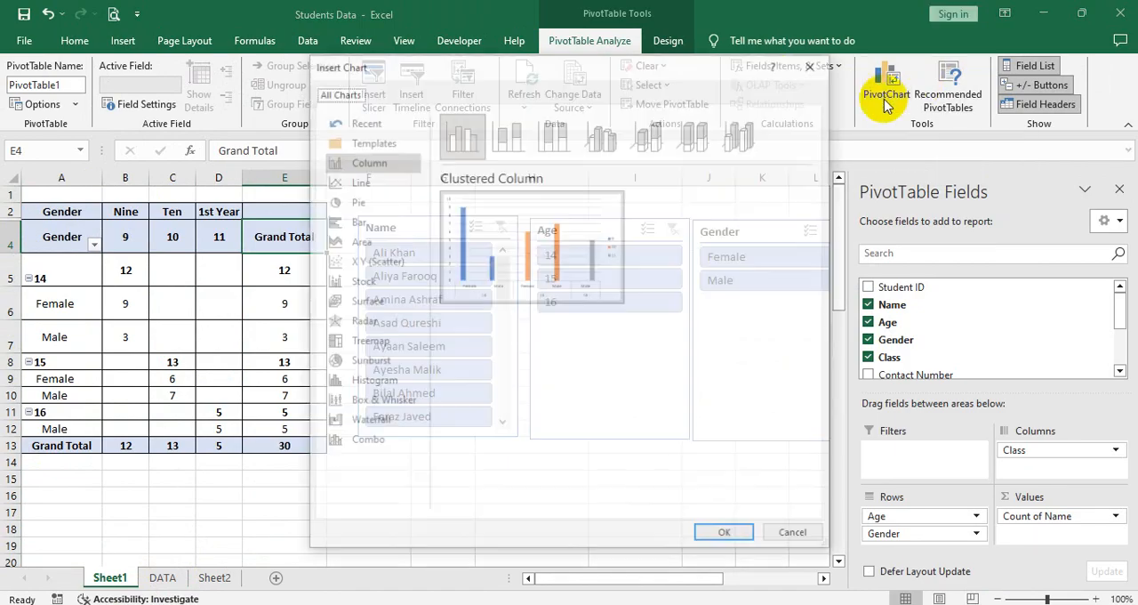
pyautogui.click(332, 181)
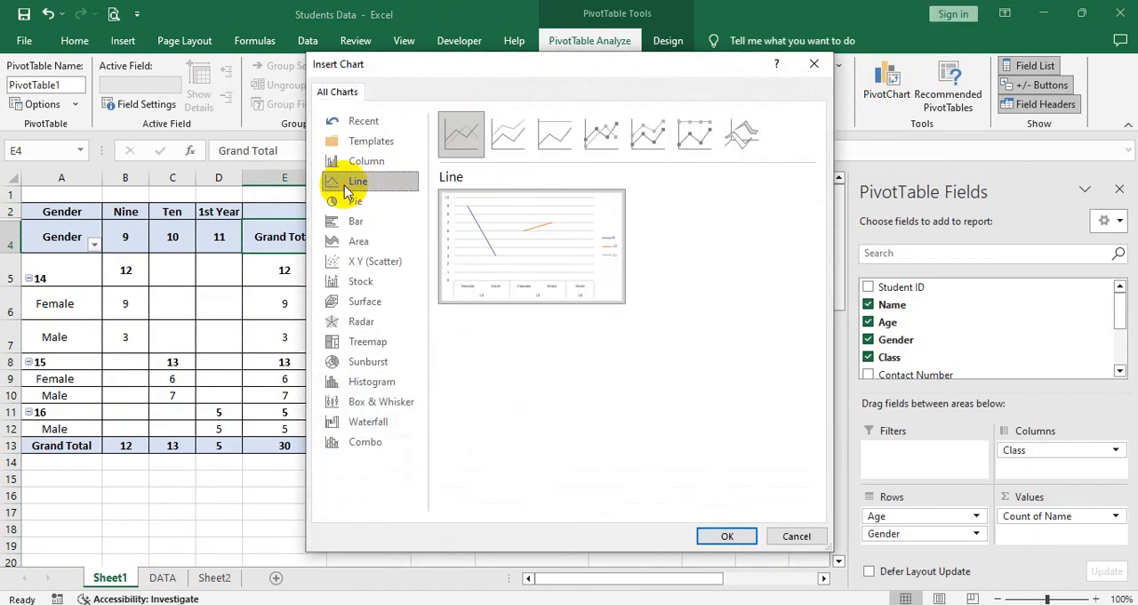
pyautogui.click(331, 202)
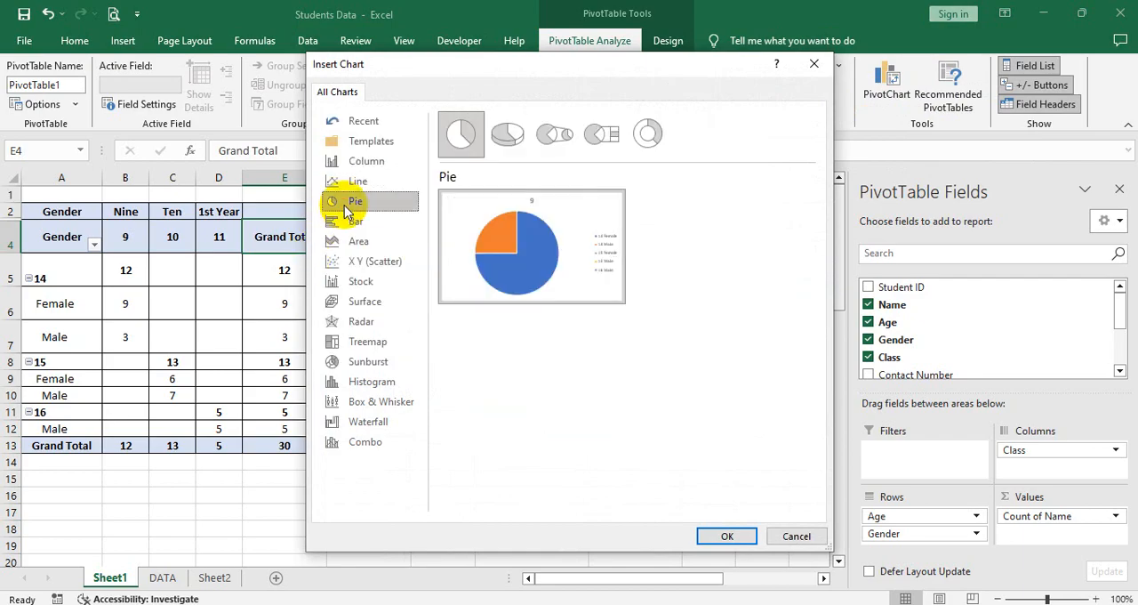
pyautogui.moveTo(522, 252)
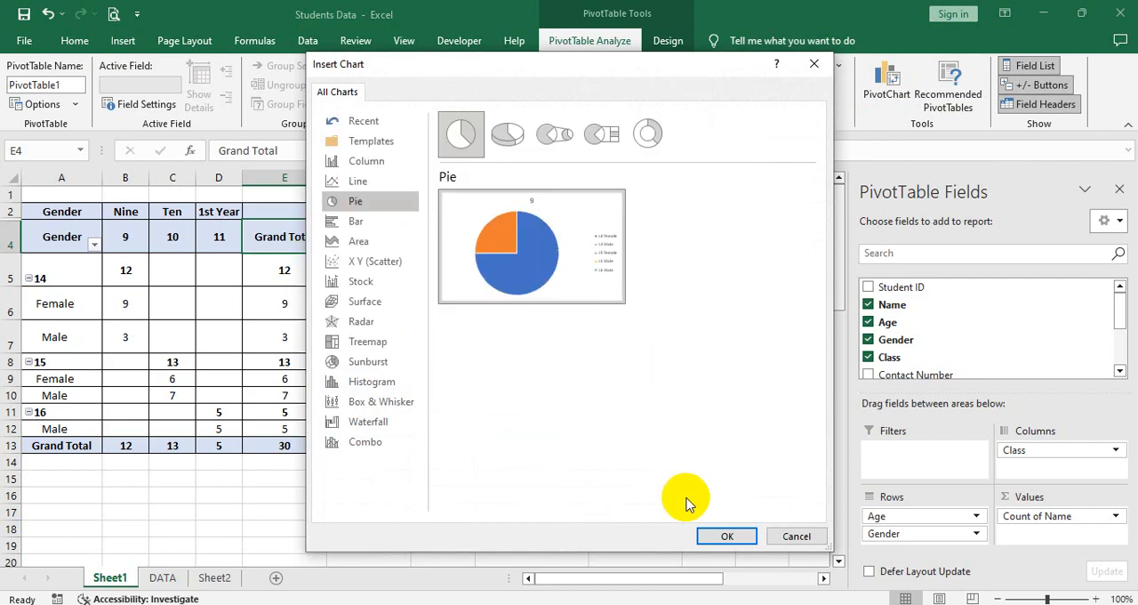
pyautogui.click(710, 537)
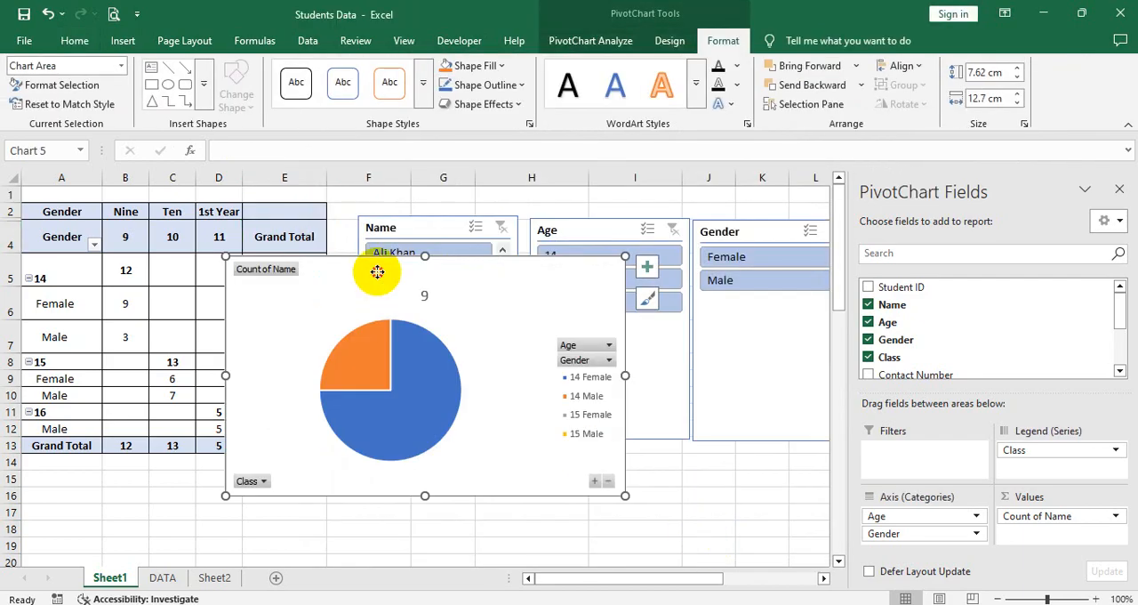
pyautogui.moveTo(373, 272); pyautogui.dragTo(330, 224)
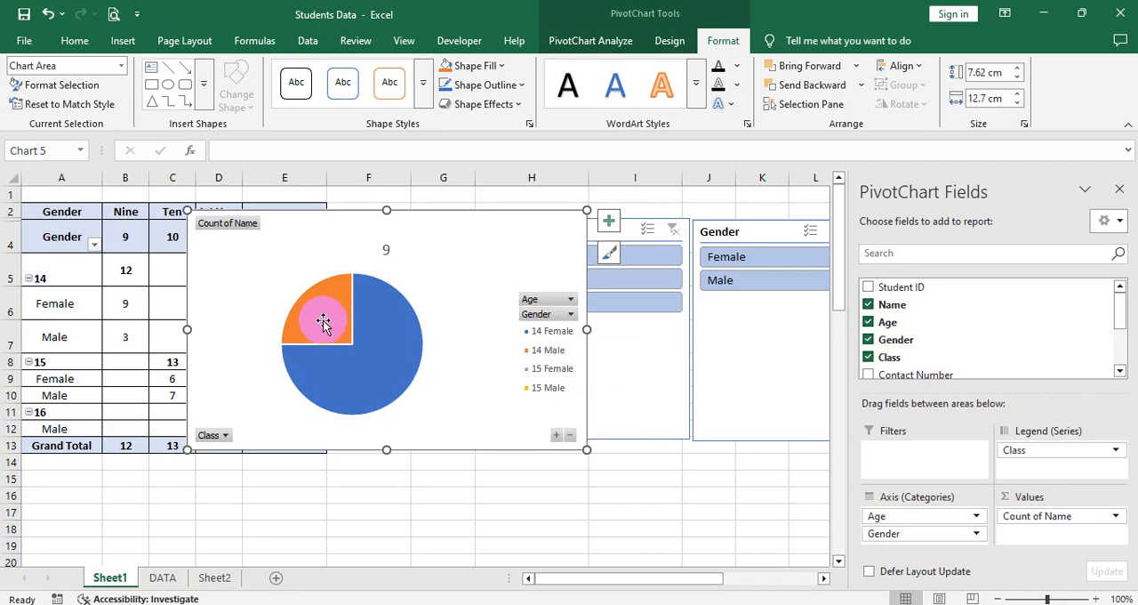
pyautogui.click(226, 436)
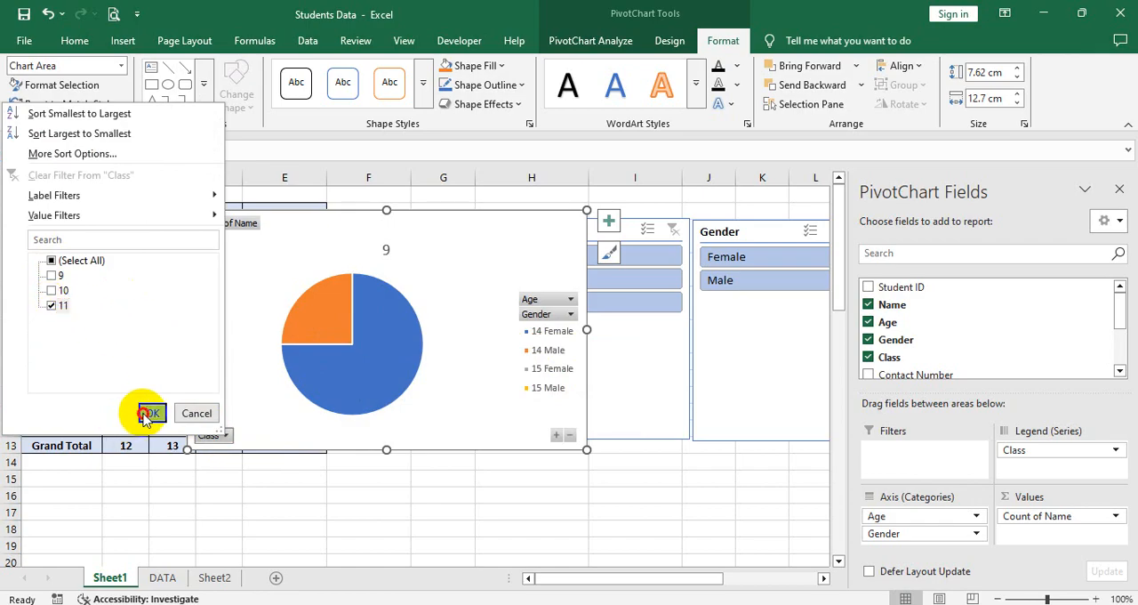
pyautogui.click(150, 414)
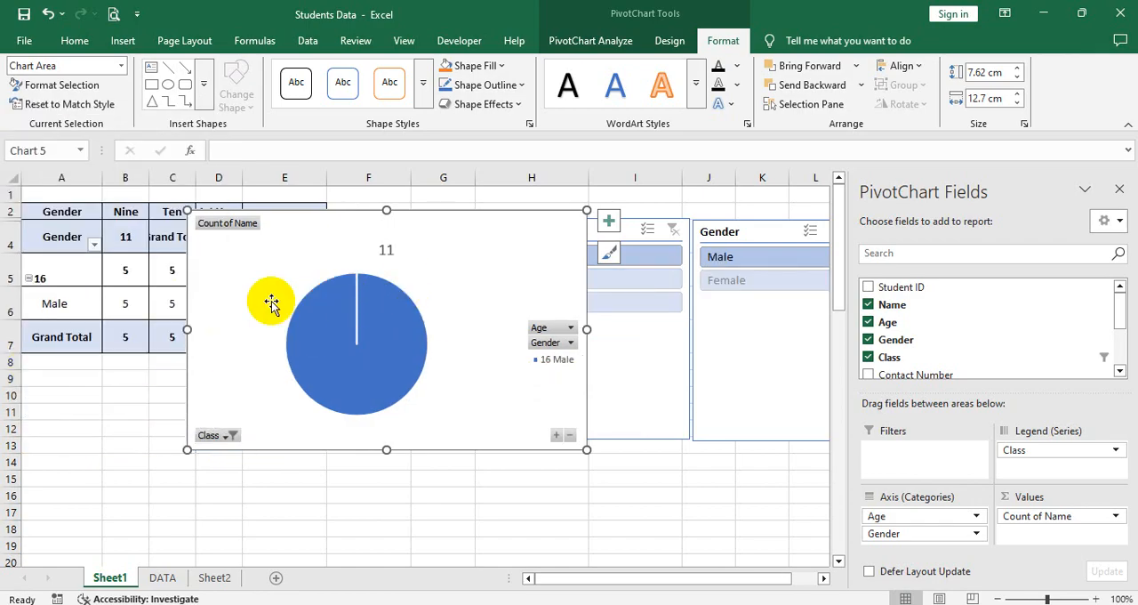
# Step: Cut the pie PivotChart from Sheet1
pyautogui.doubleClick(491, 269)
pyautogui.click(608, 43)
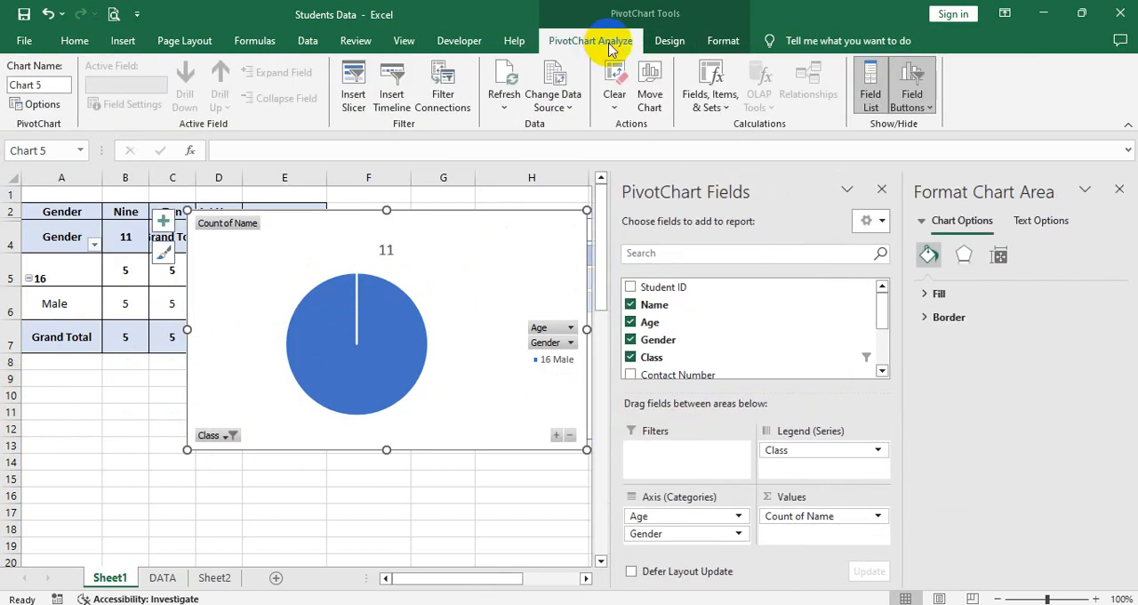
pyautogui.click(1119, 190)
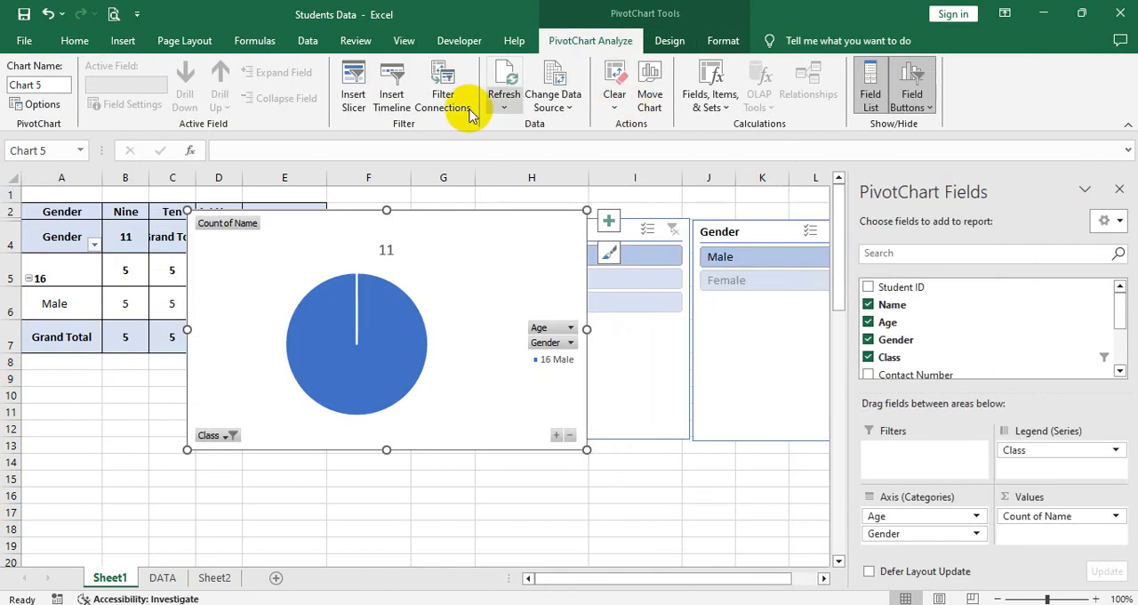
pyautogui.rightClick(556, 245)
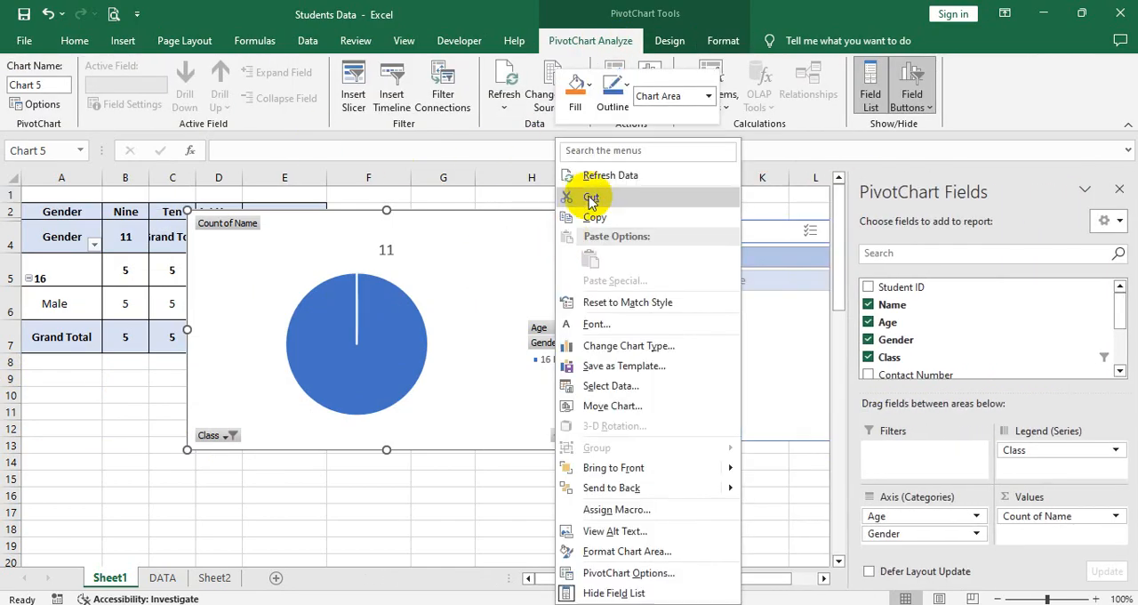
pyautogui.click(592, 200)
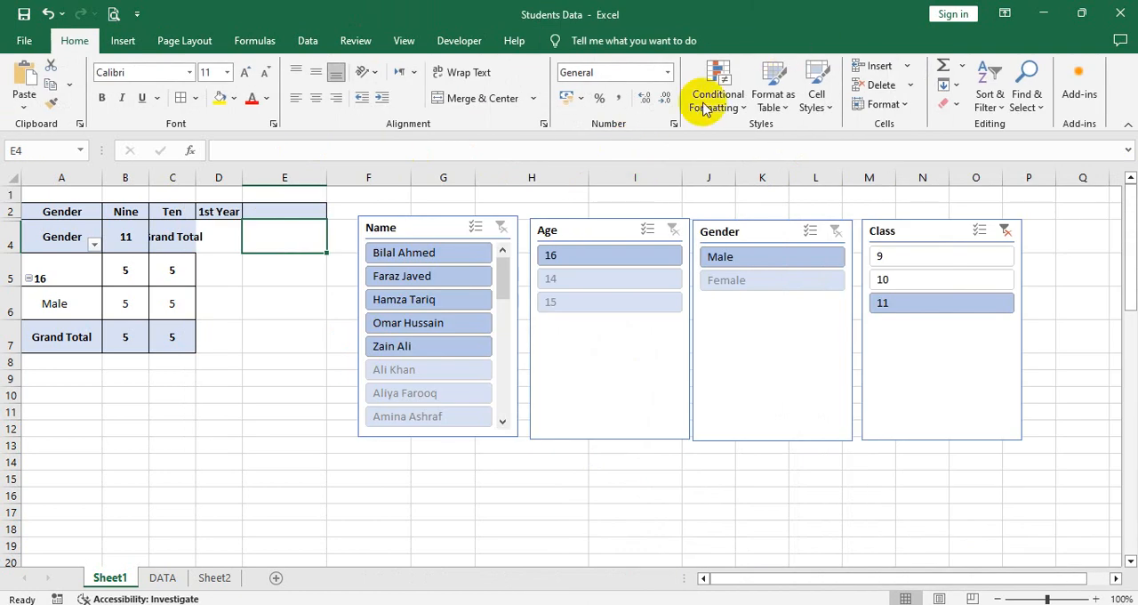
# Step: Insert a clustered column PivotChart from the PivotTable and select all classes in its Class filter
pyautogui.click(138, 265)
pyautogui.click(583, 40)
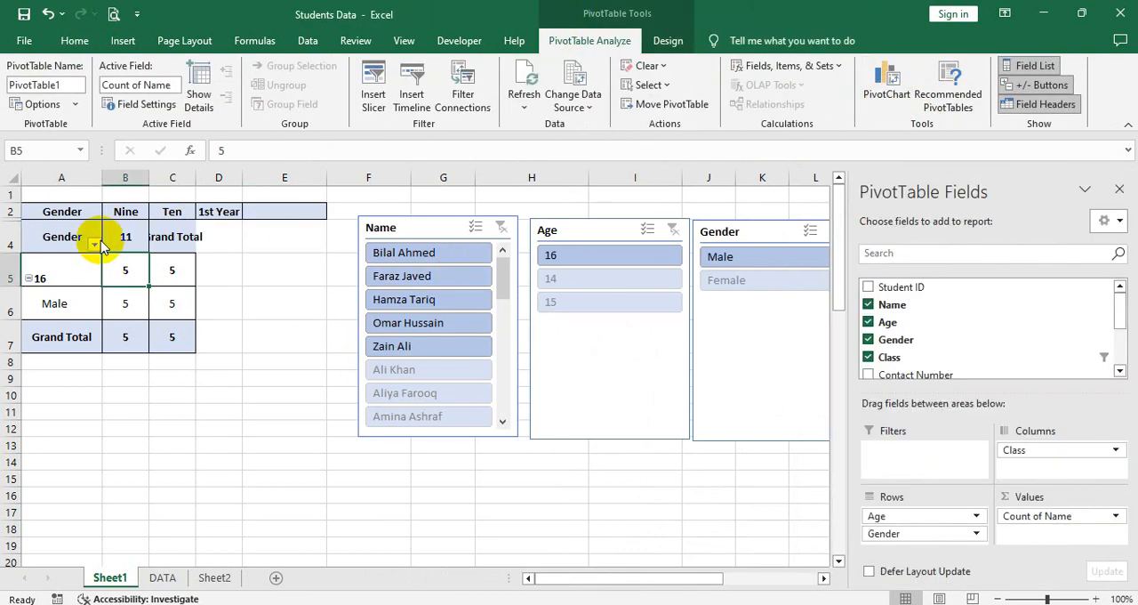
pyautogui.click(886, 81)
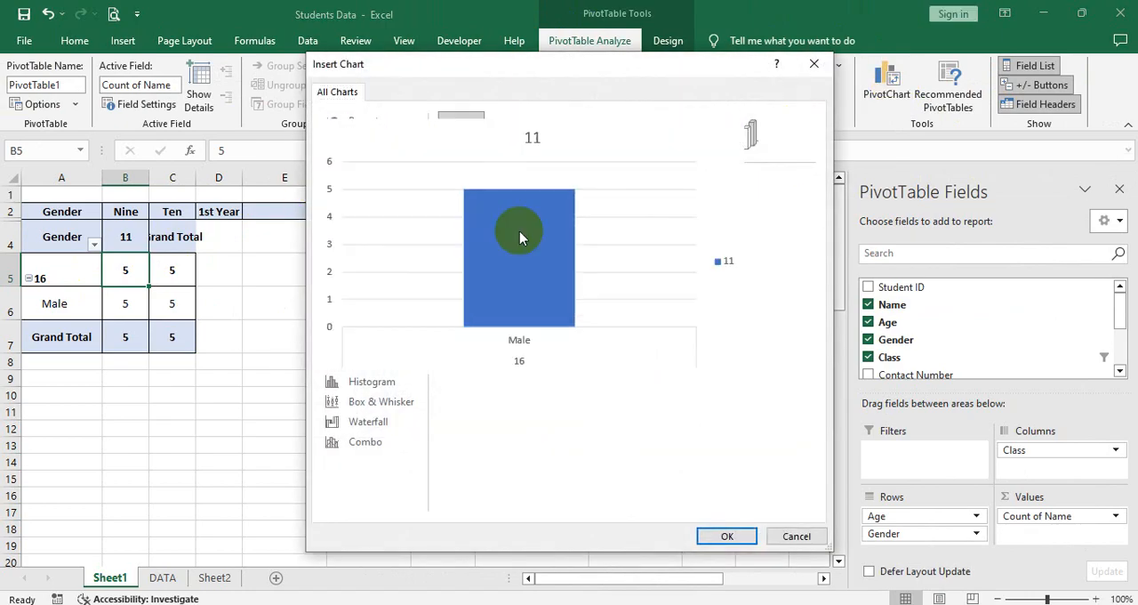
pyautogui.click(728, 537)
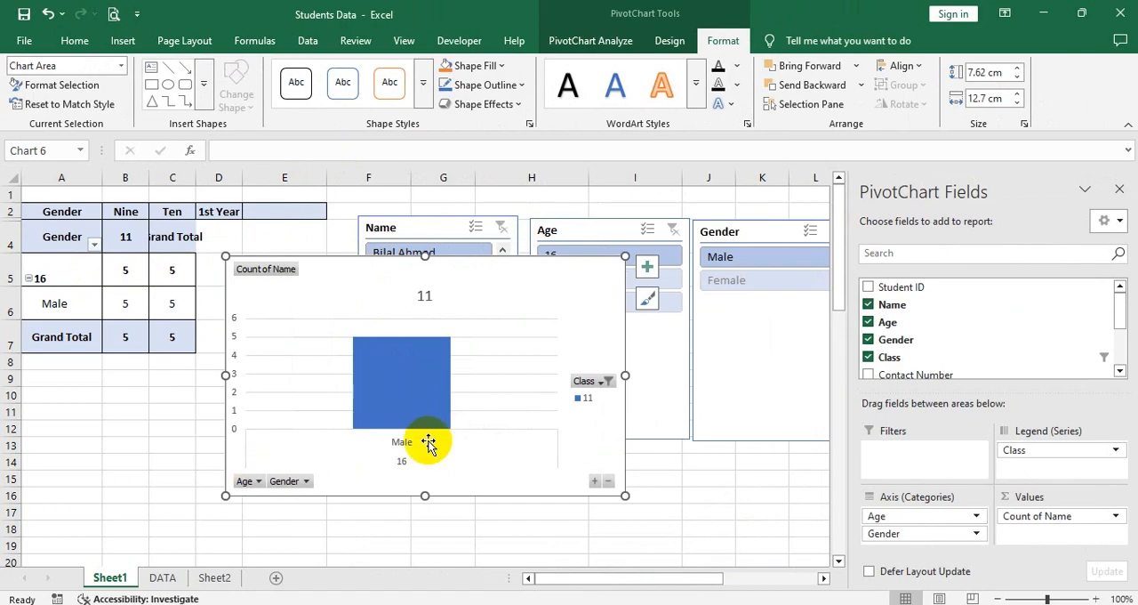
pyautogui.click(600, 381)
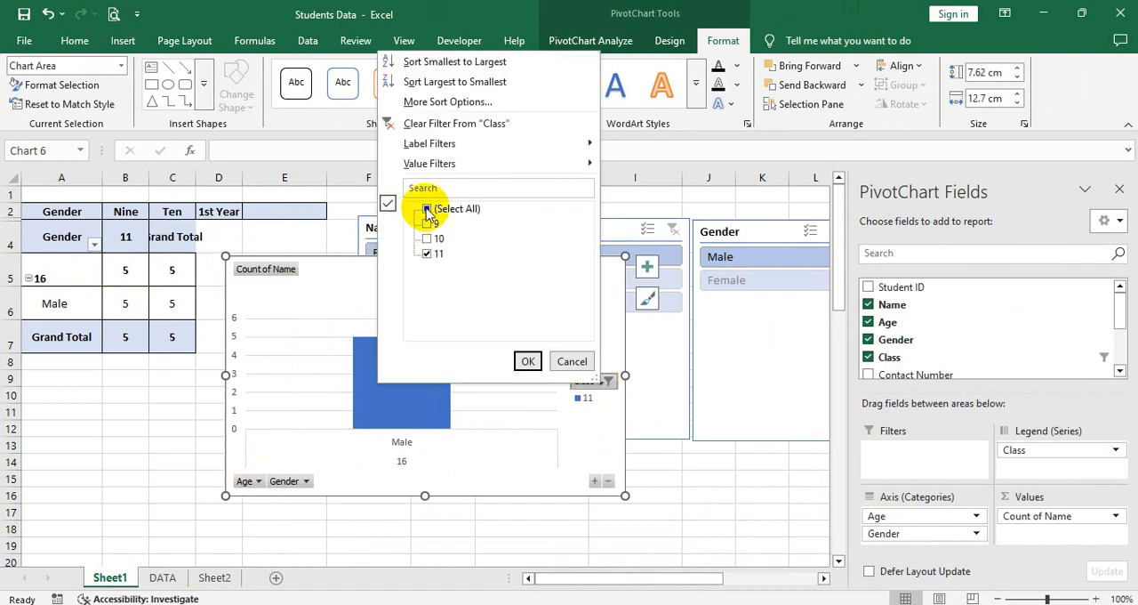
pyautogui.click(528, 361)
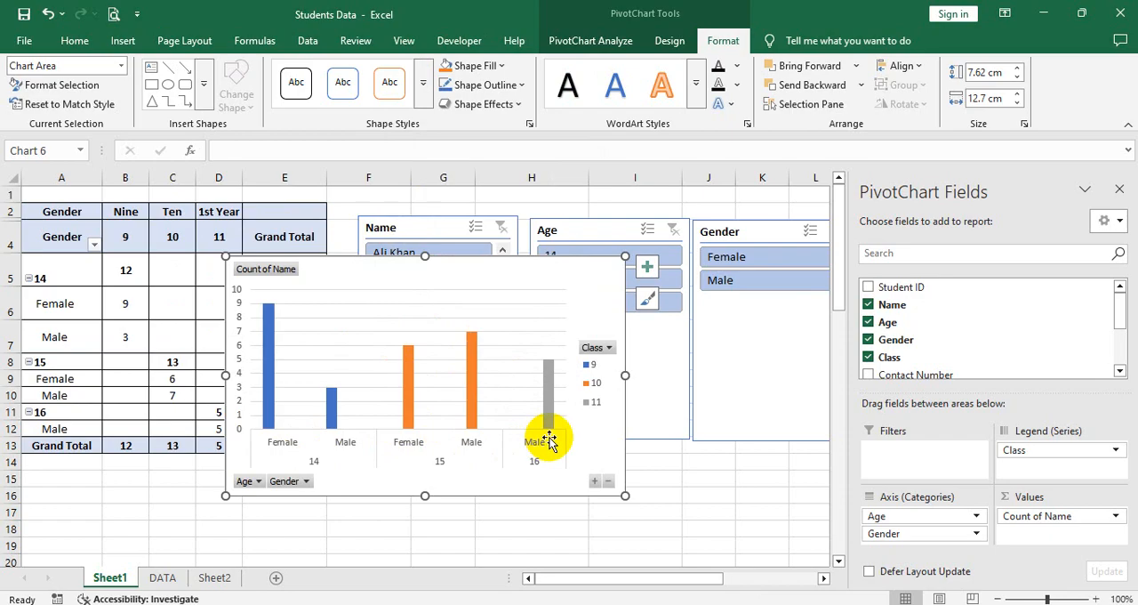
# Step: Filter the column PivotChart's Gender field to show only Female
pyautogui.click(255, 482)
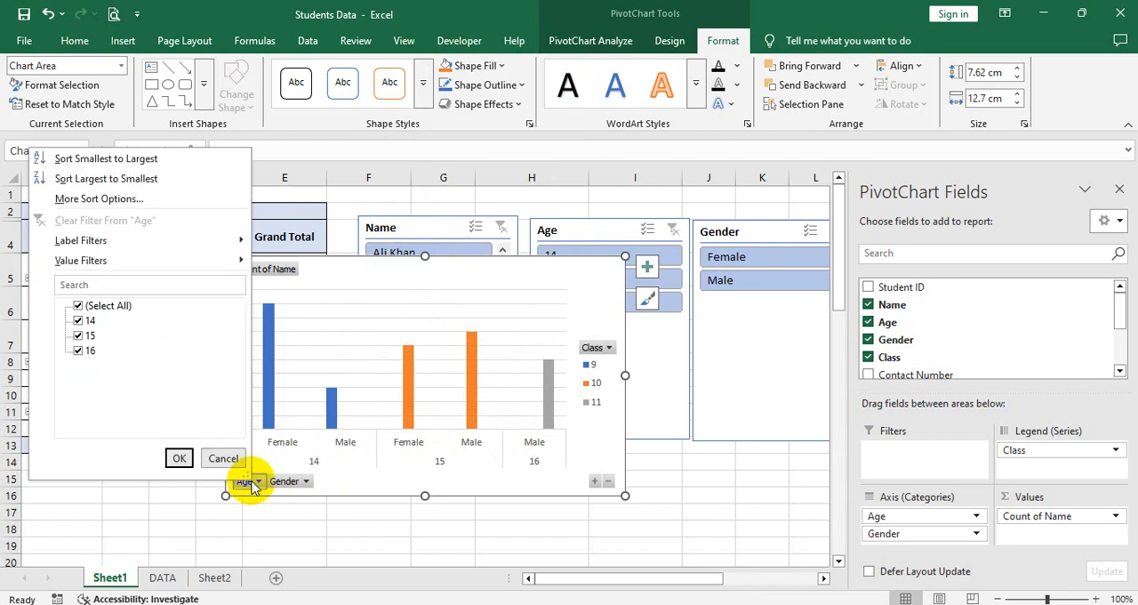
pyautogui.click(277, 481)
pyautogui.click(285, 481)
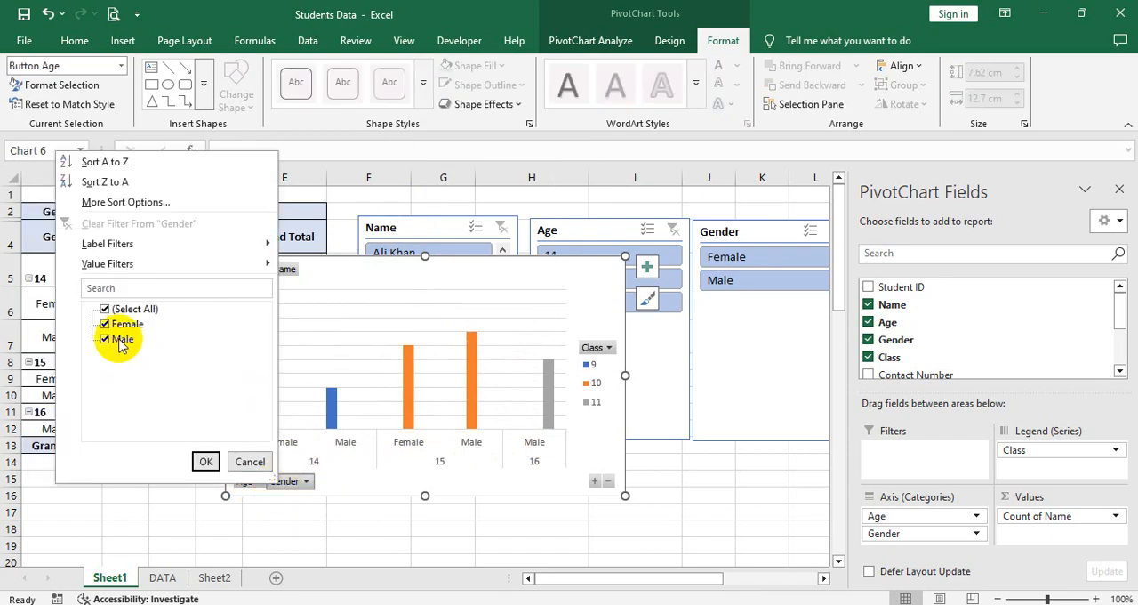
pyautogui.click(105, 339)
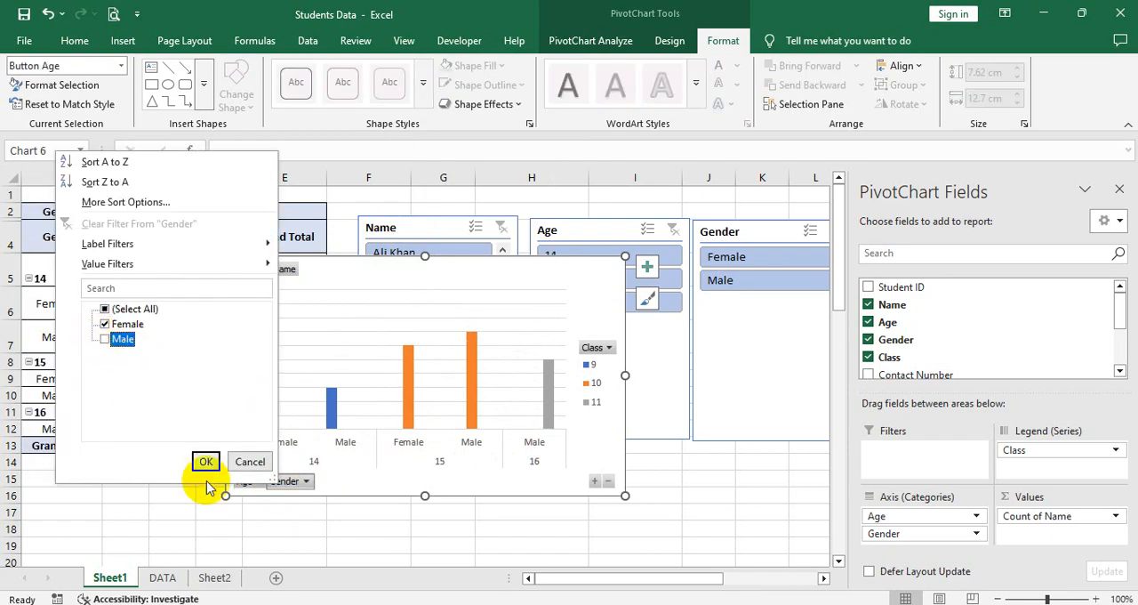
pyautogui.click(205, 460)
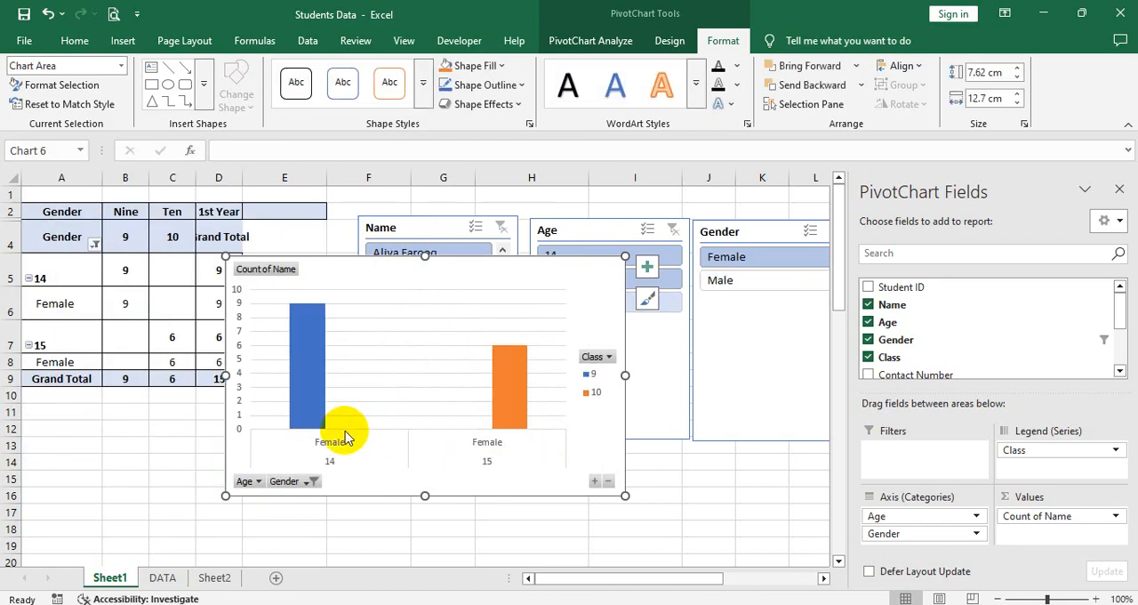
pyautogui.click(313, 394)
pyautogui.click(508, 404)
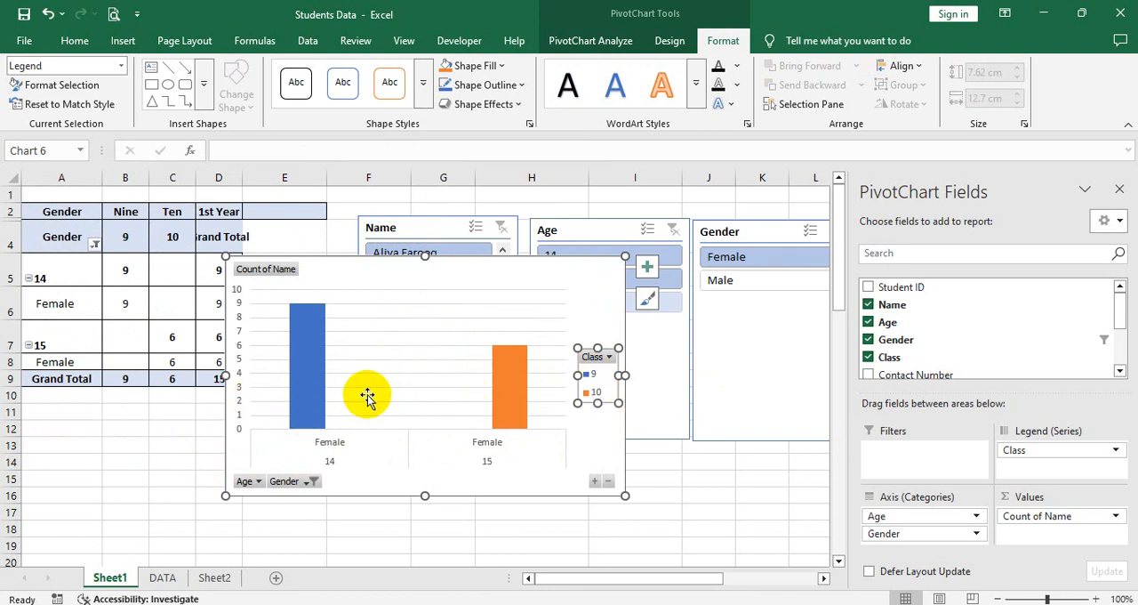
pyautogui.click(328, 449)
pyautogui.click(505, 402)
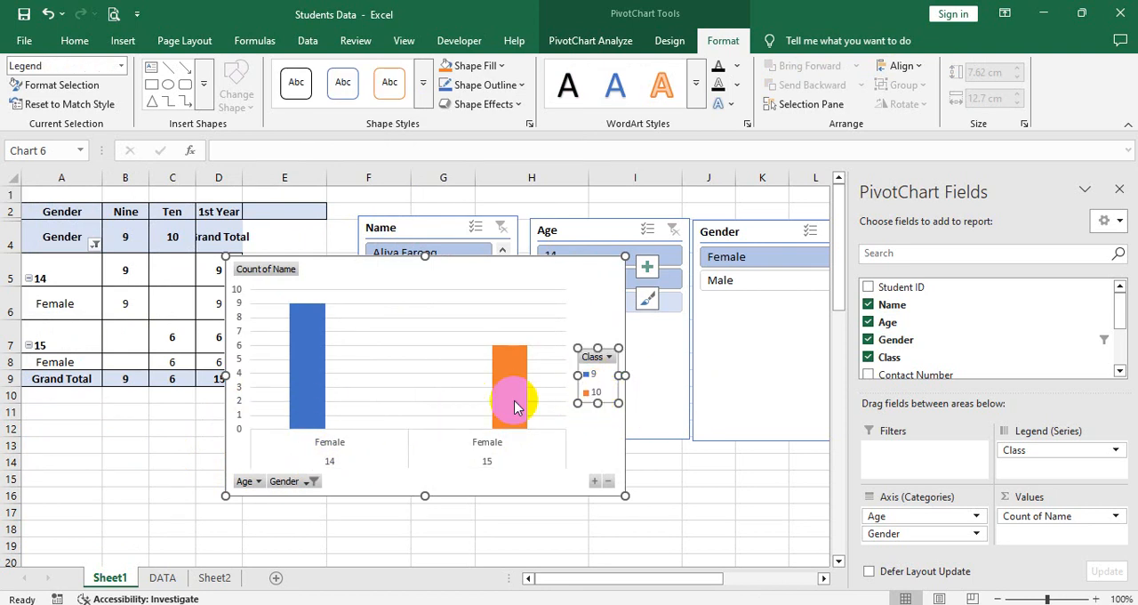
pyautogui.click(608, 357)
pyautogui.click(602, 363)
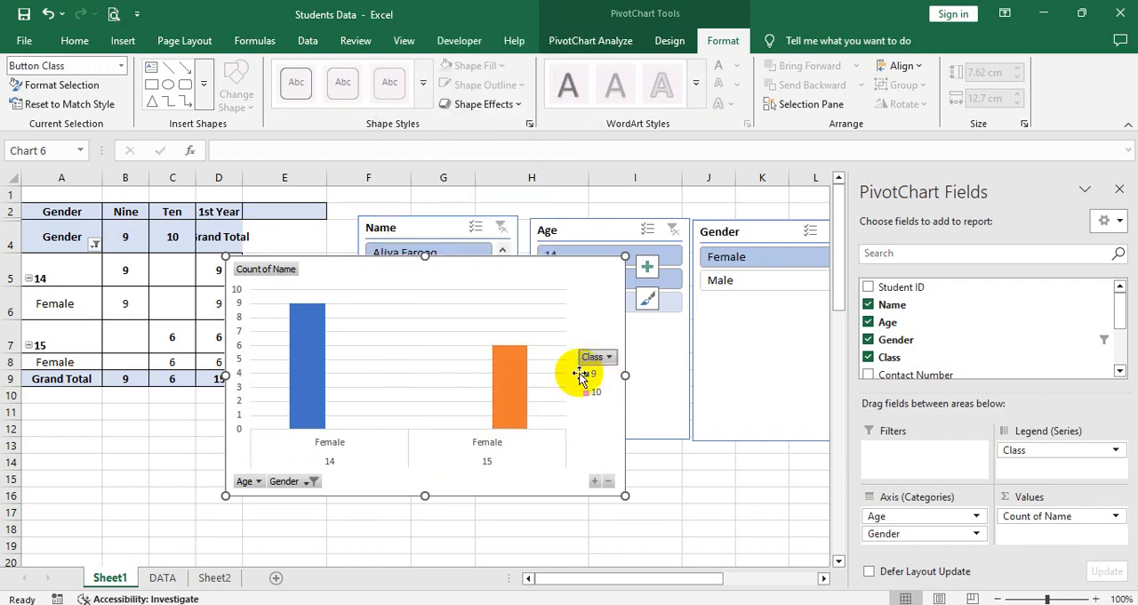
# Step: Include Male again in the PivotChart's Gender filter
pyautogui.click(307, 482)
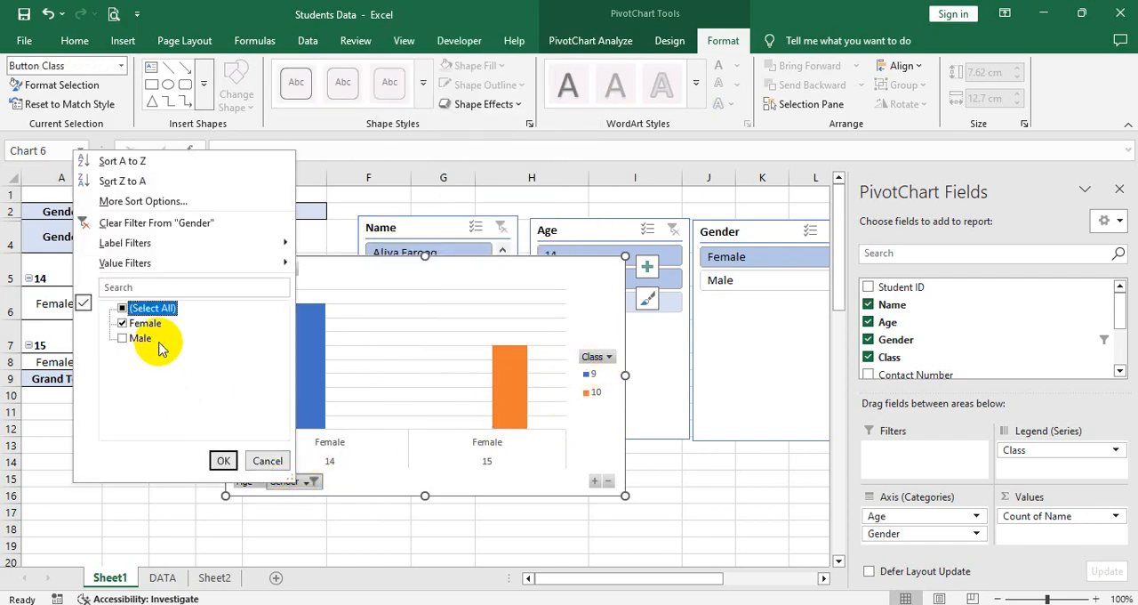
pyautogui.click(135, 337)
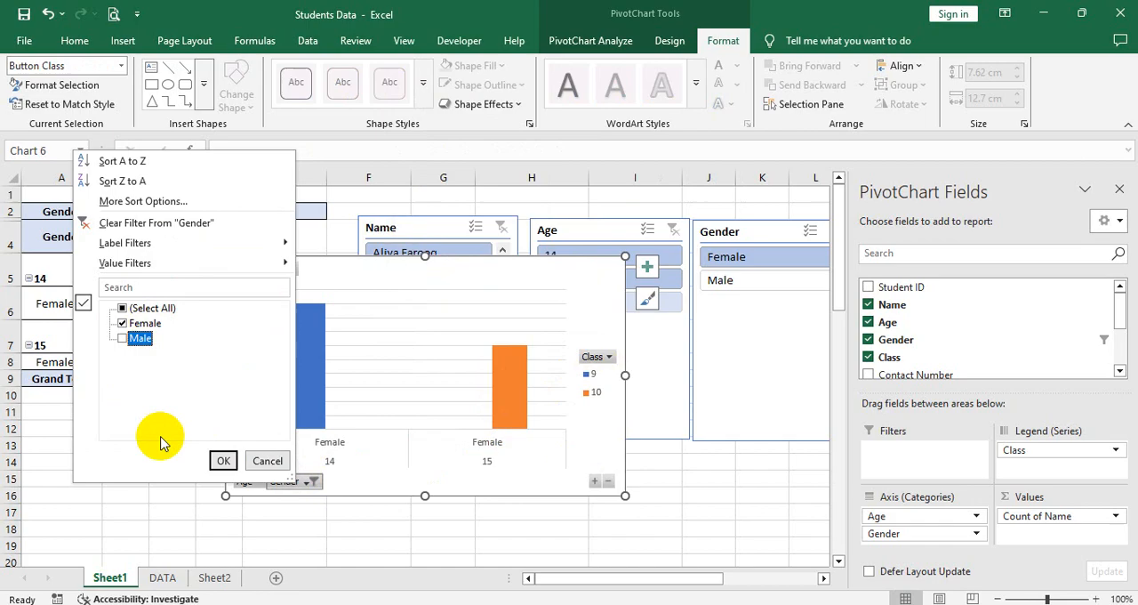
pyautogui.click(122, 338)
pyautogui.click(223, 461)
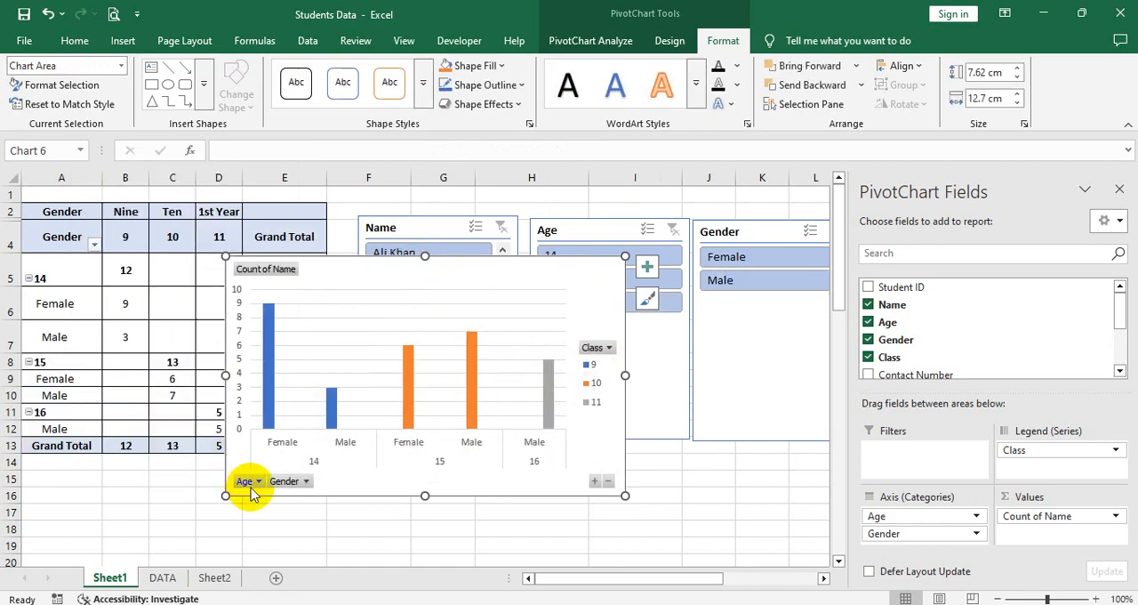
# Step: Filter the column PivotChart's Age field to show only 15
pyautogui.click(256, 481)
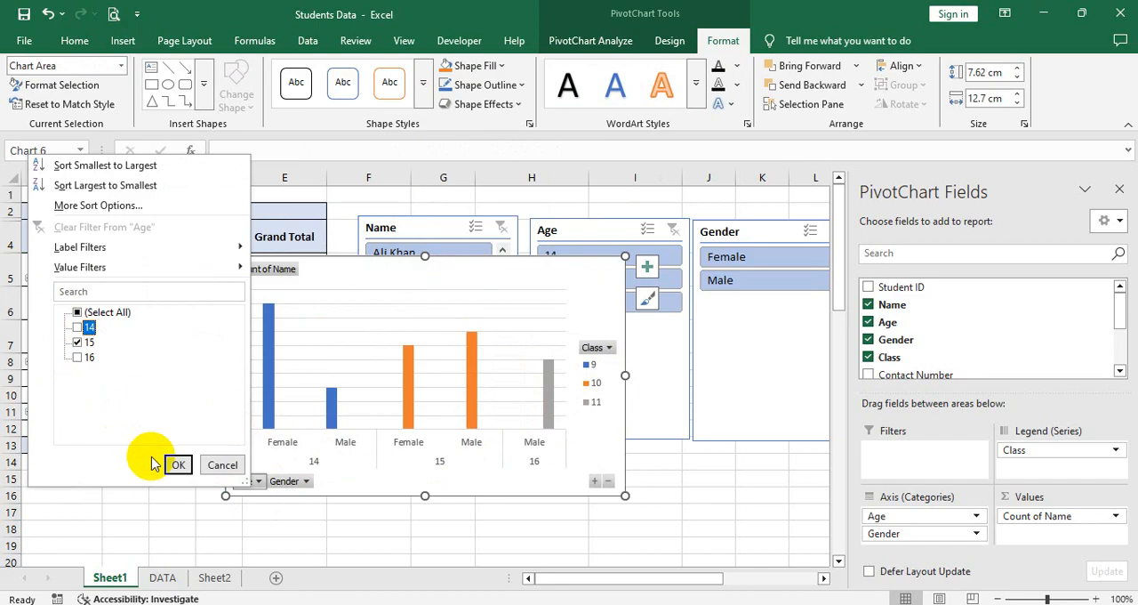
pyautogui.click(177, 466)
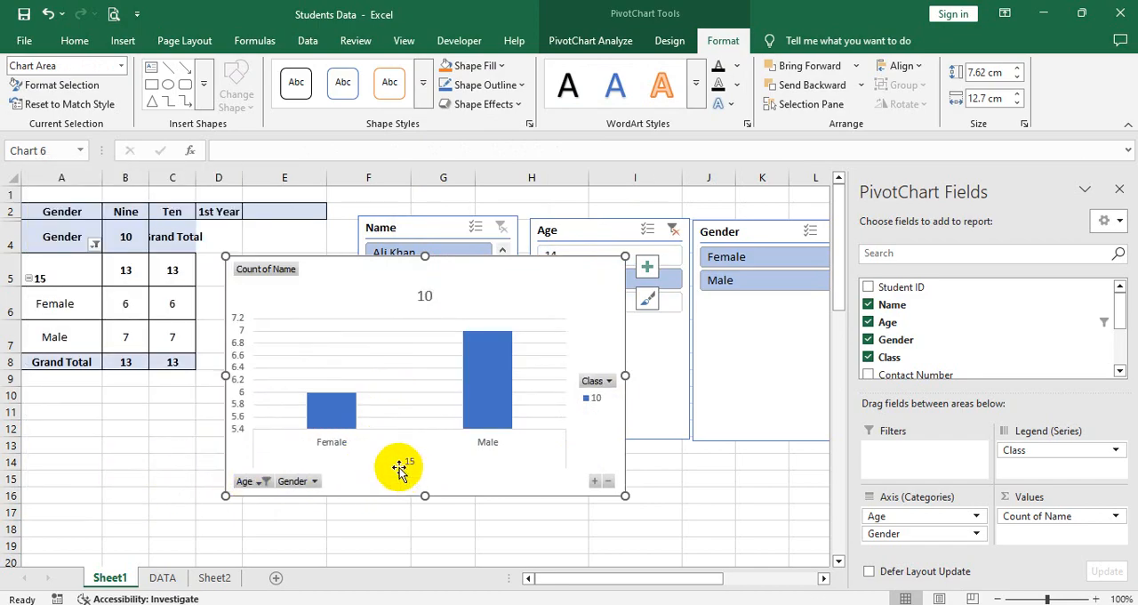
pyautogui.click(331, 427)
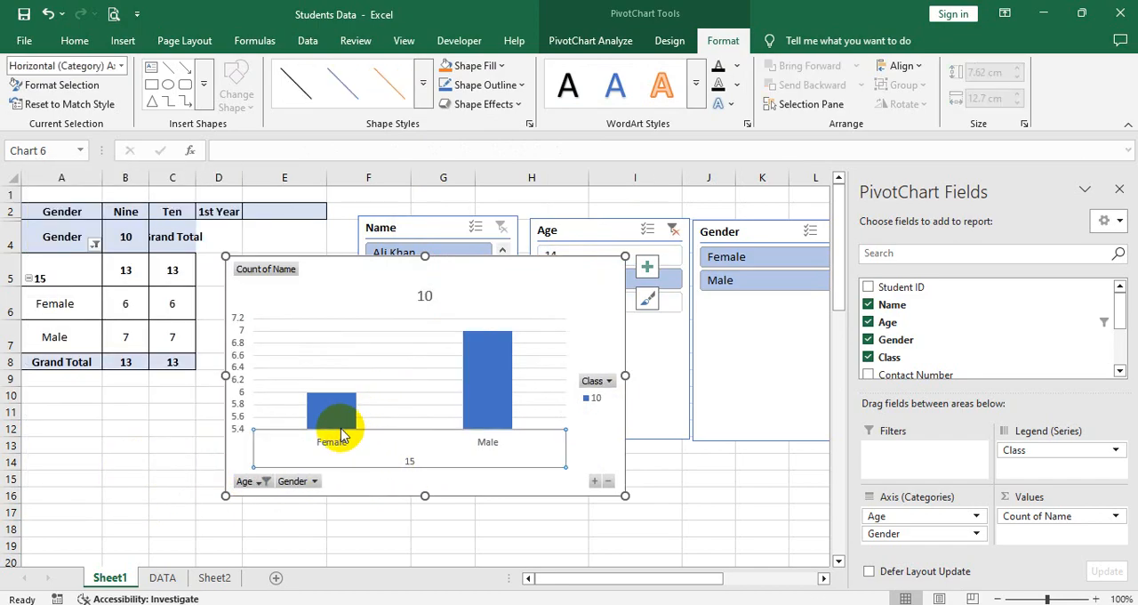
pyautogui.click(470, 401)
pyautogui.click(424, 296)
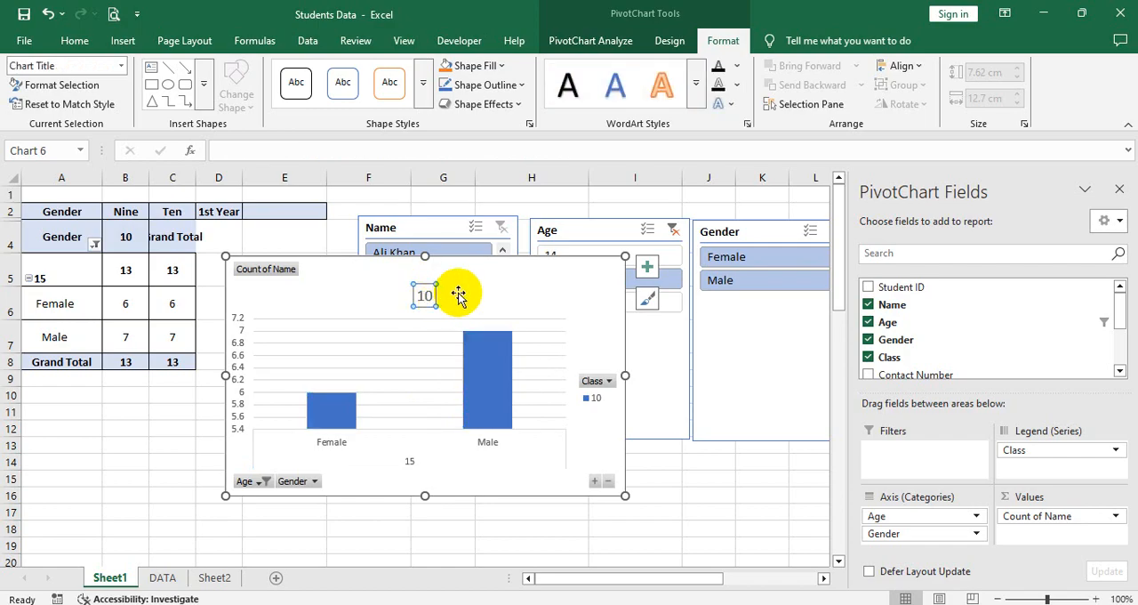
pyautogui.click(458, 296)
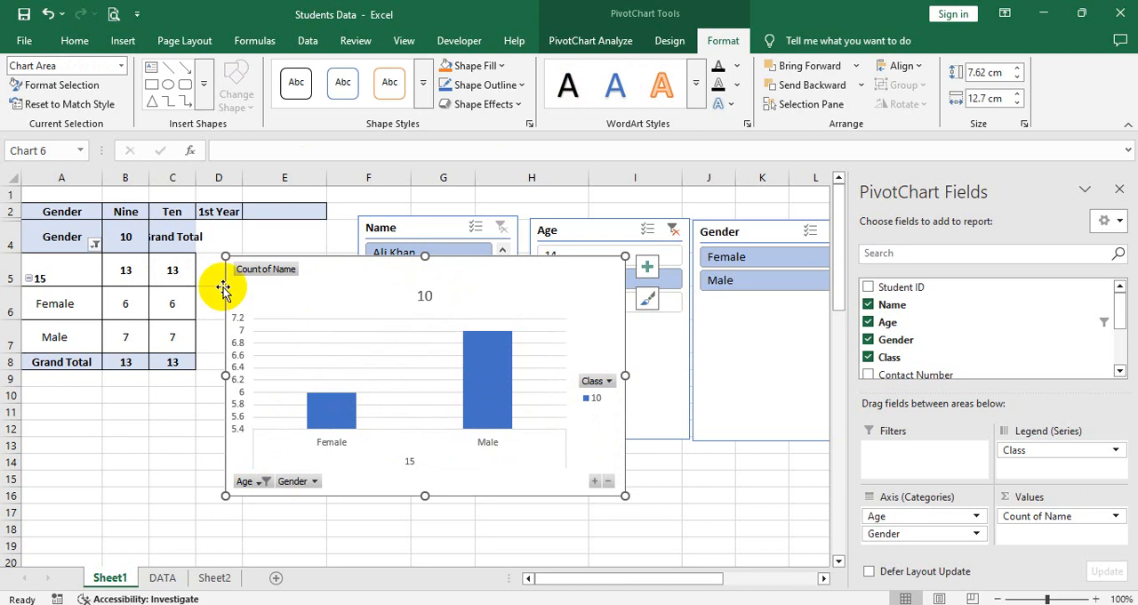
pyautogui.click(135, 272)
pyautogui.click(237, 309)
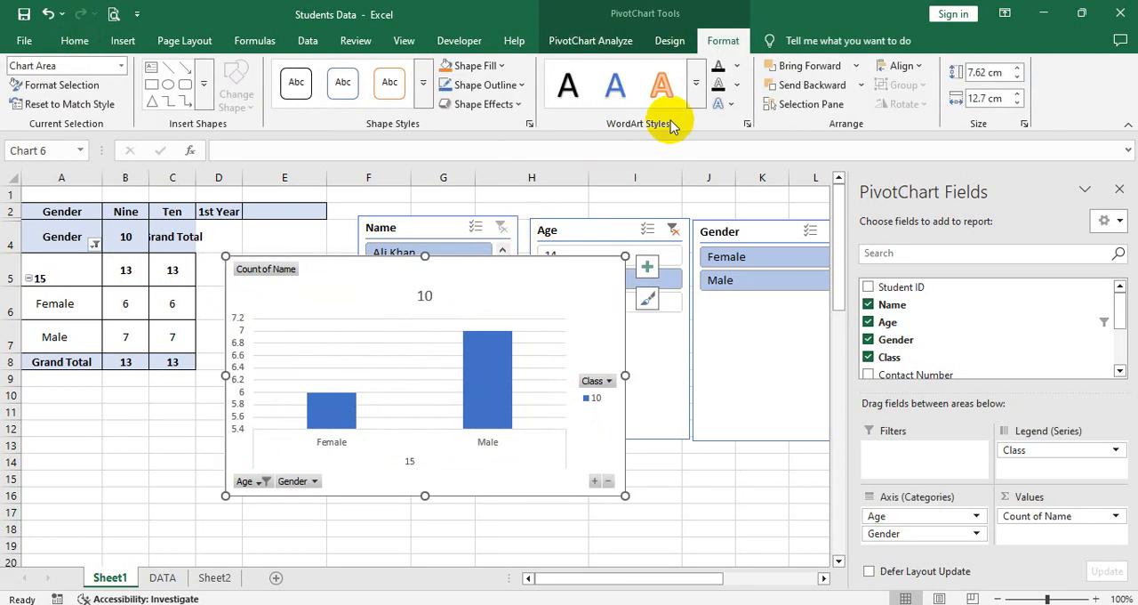
pyautogui.click(585, 41)
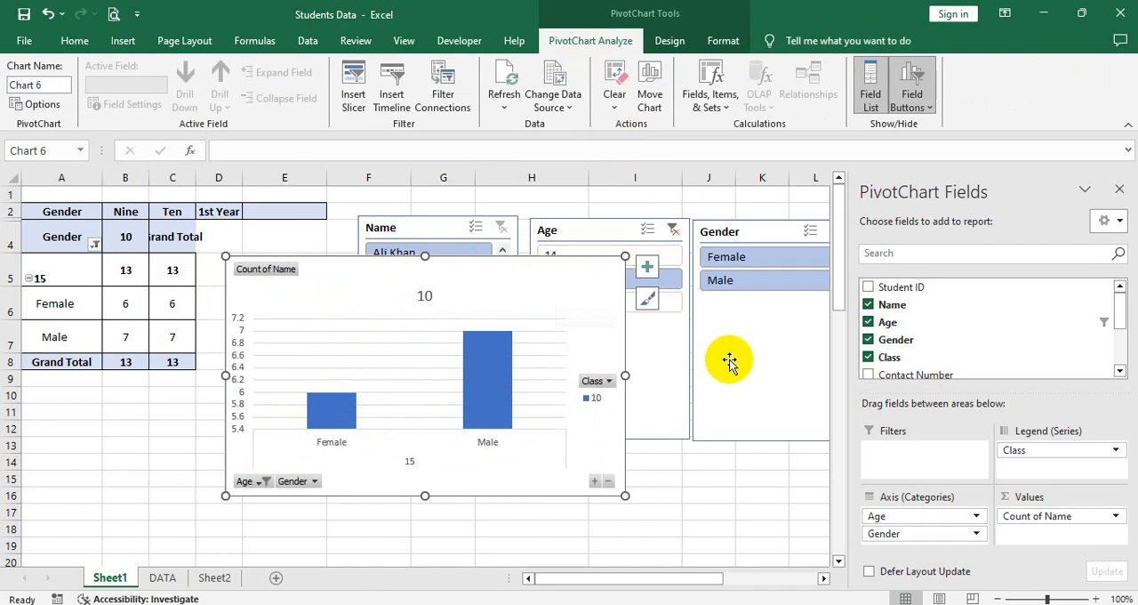
pyautogui.click(122, 42)
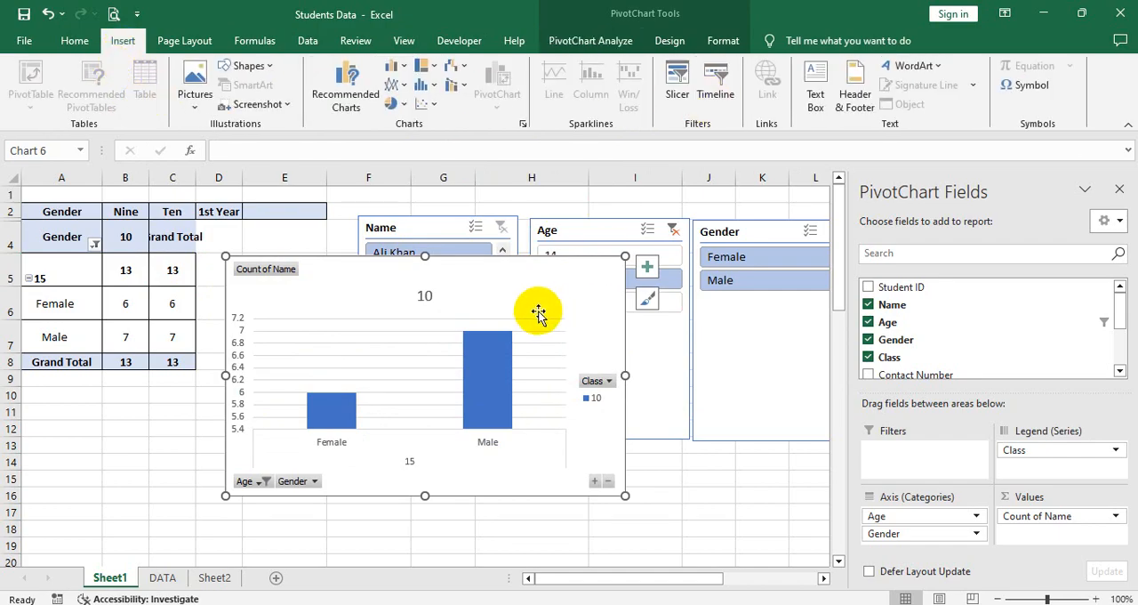